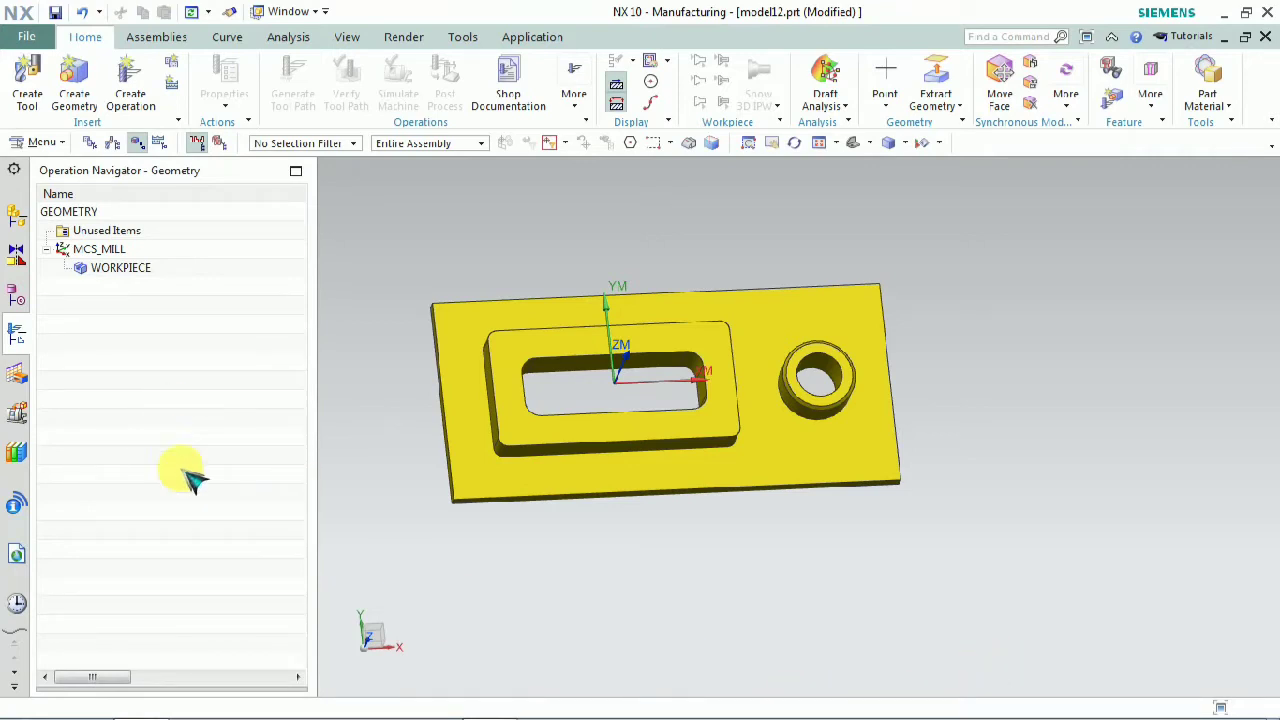
# Move the MCS_MILL origin from the slot to the centre of the round boss hole
pyautogui.click(130, 251)
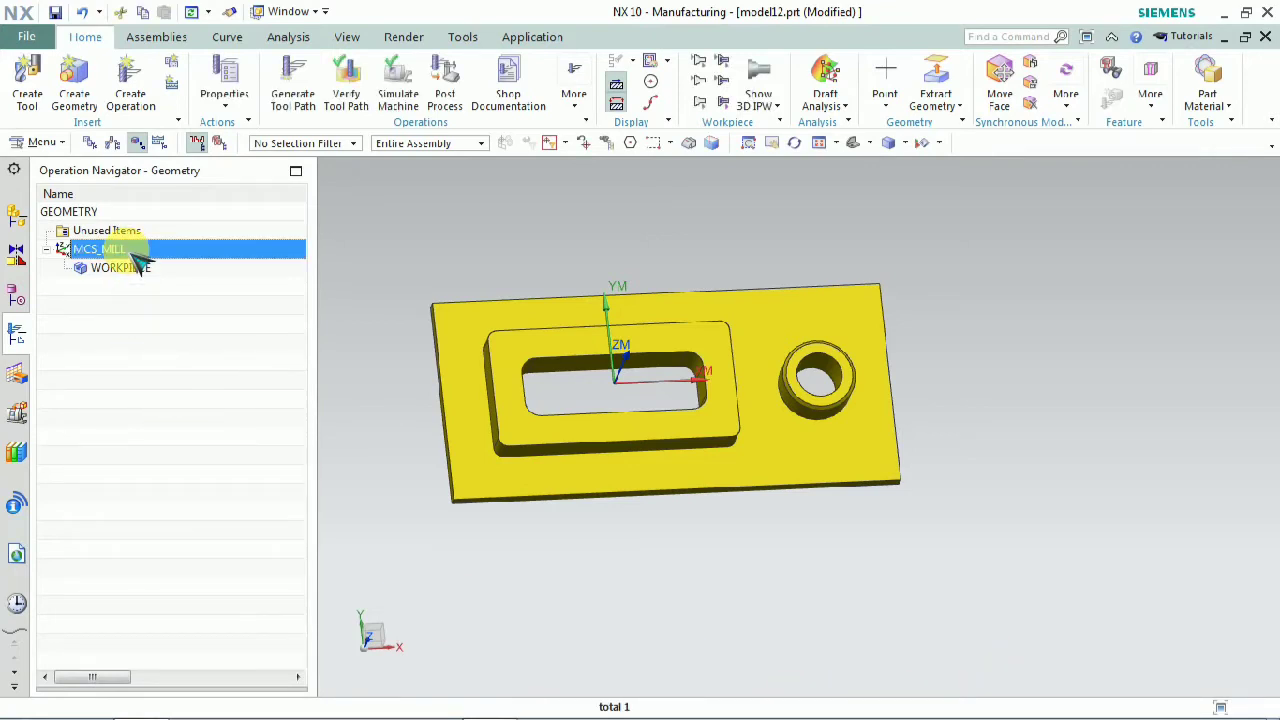
pyautogui.rightClick(140, 260)
pyautogui.click(168, 257)
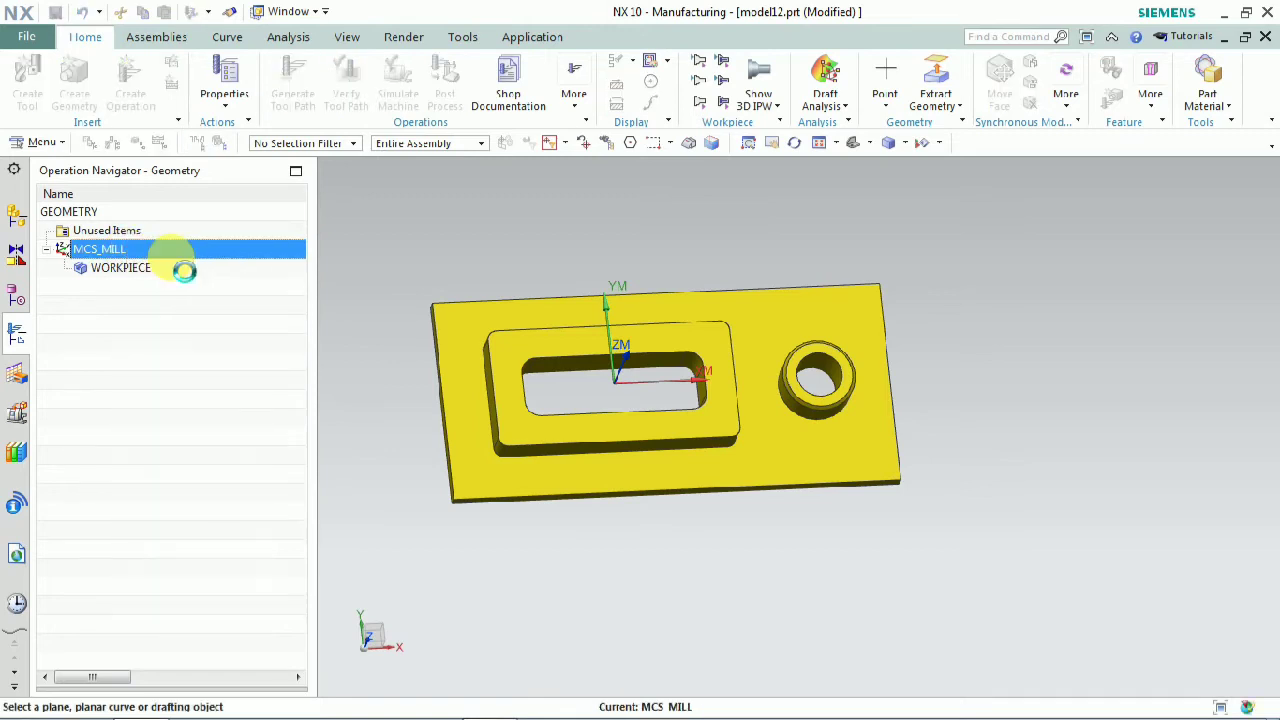
pyautogui.click(832, 378)
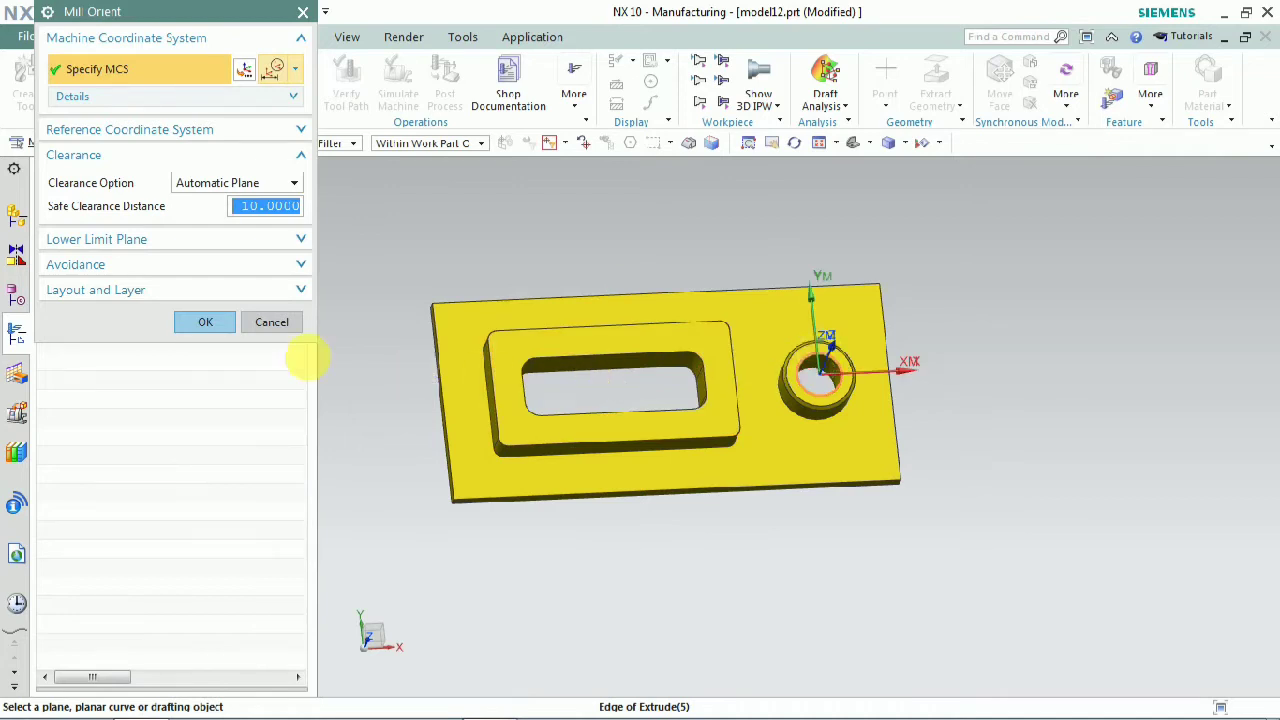
pyautogui.click(212, 325)
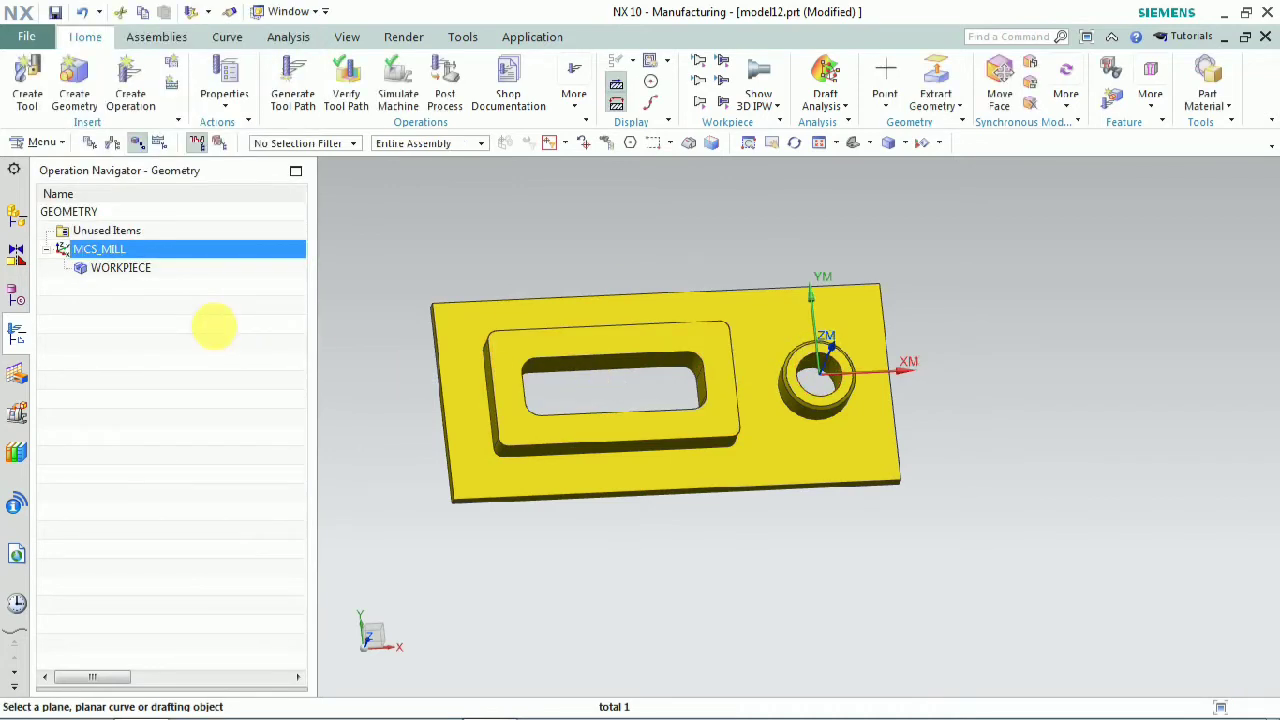
pyautogui.click(160, 268)
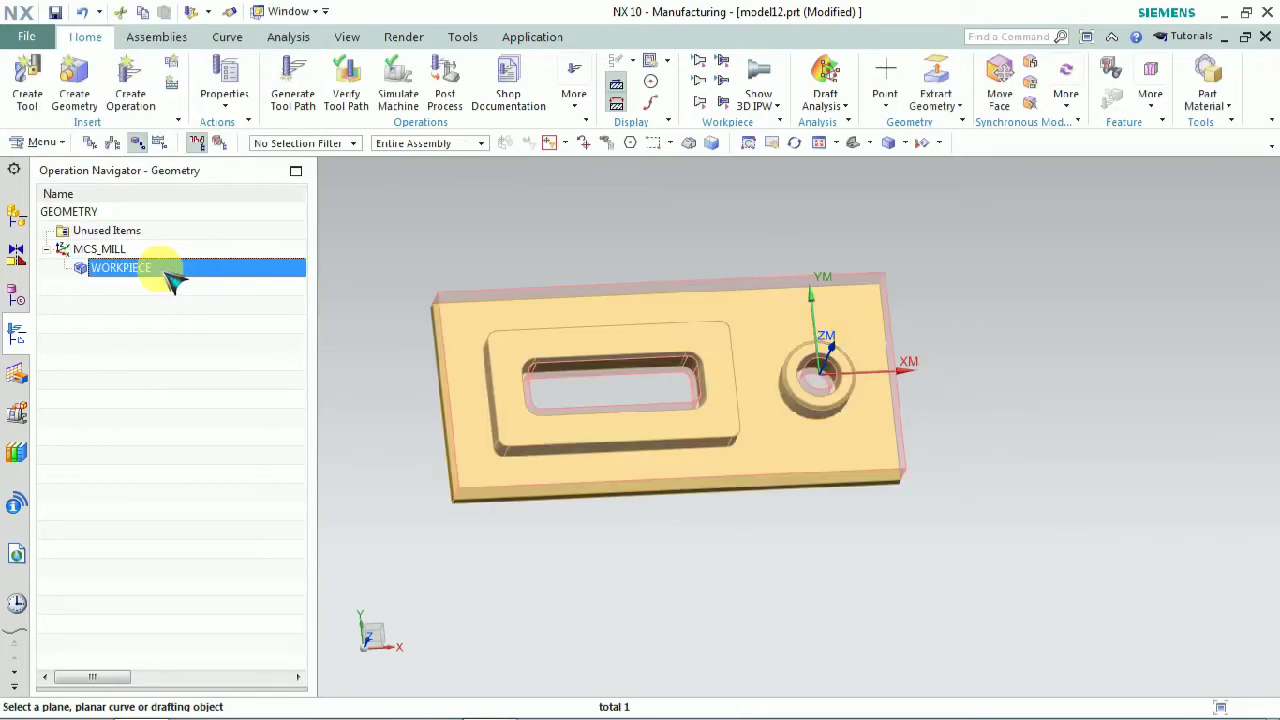
# Insert a CAVITY_MILL operation of type mill_contour under the WORKPIECE geometry
pyautogui.click(206, 400)
pyautogui.click(143, 279)
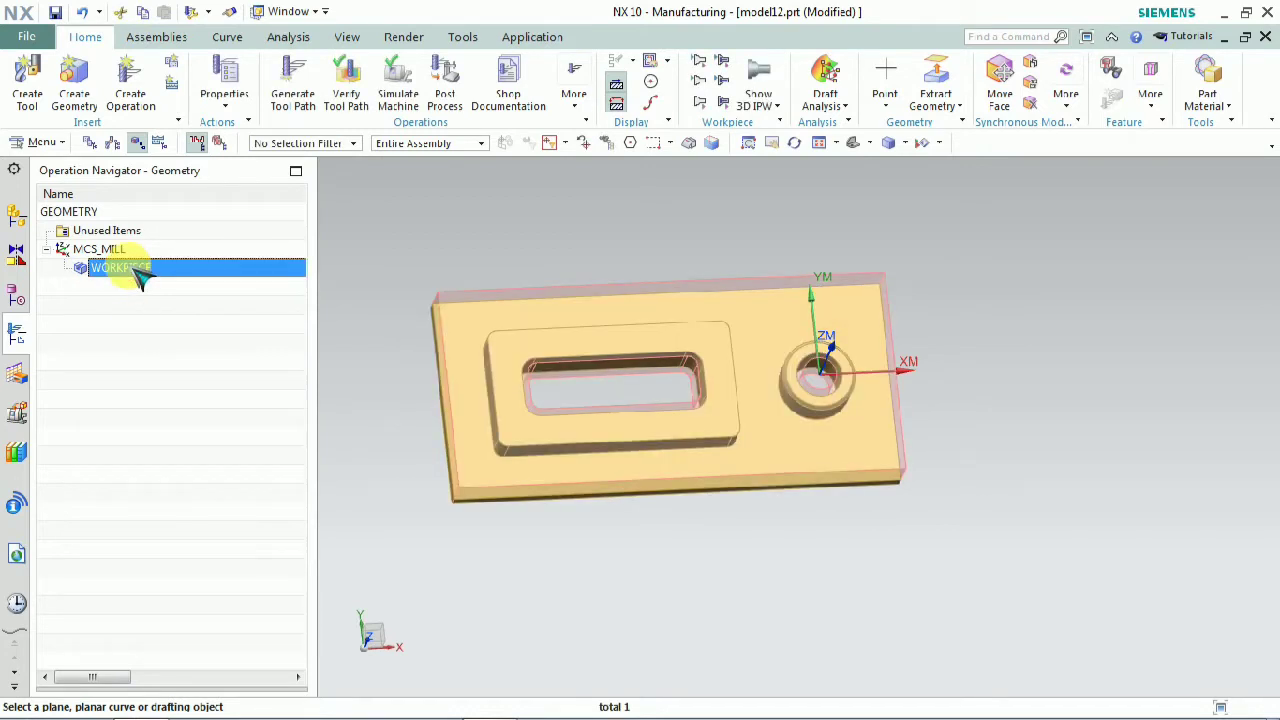
pyautogui.rightClick(140, 273)
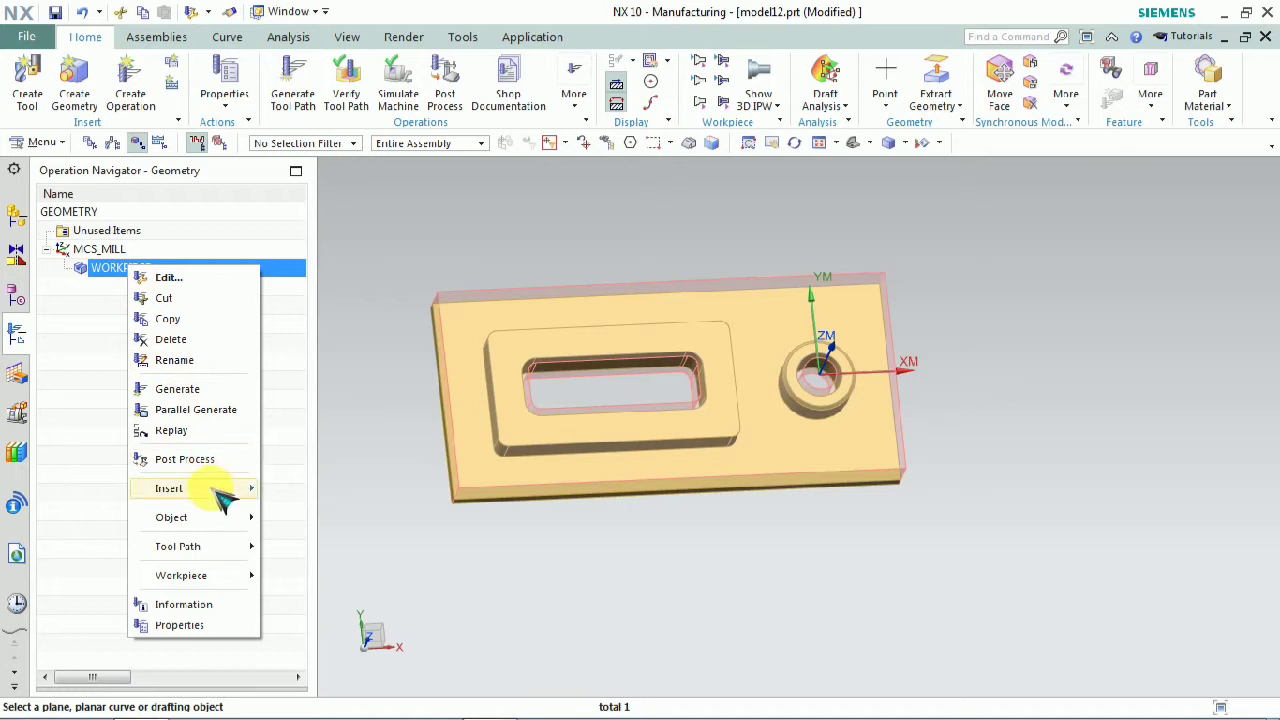
pyautogui.moveTo(223, 489)
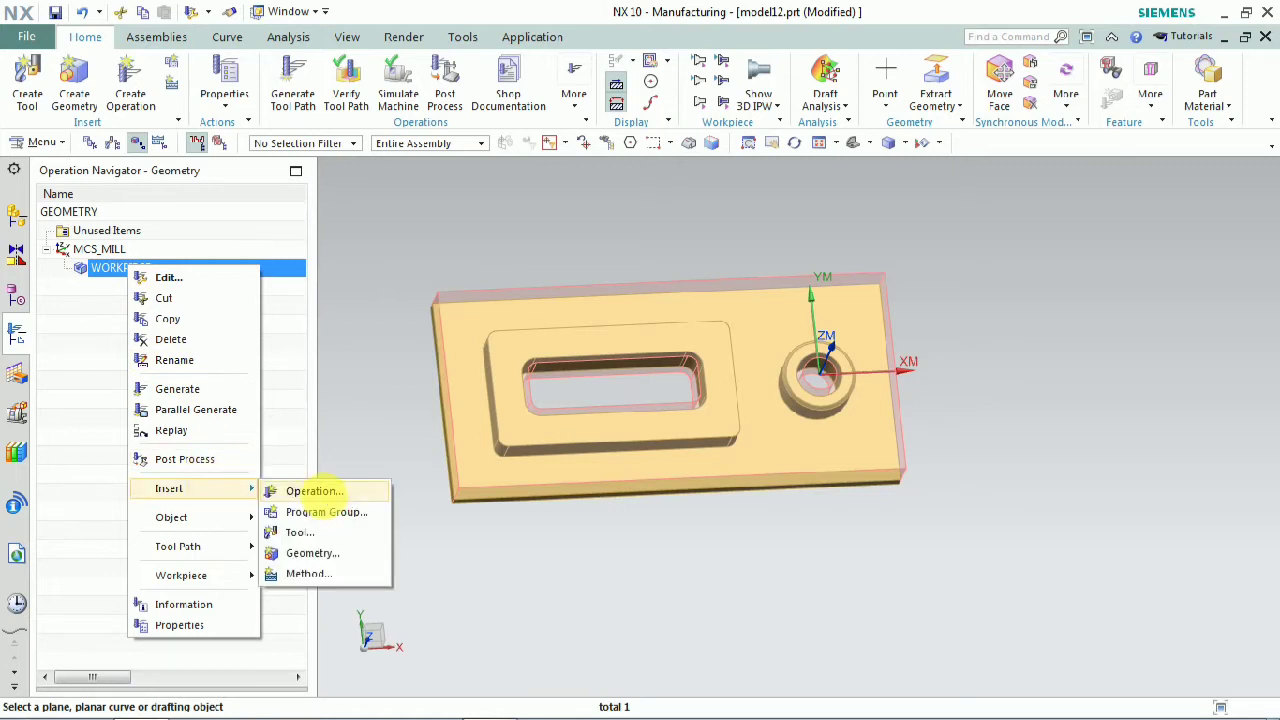
pyautogui.click(316, 491)
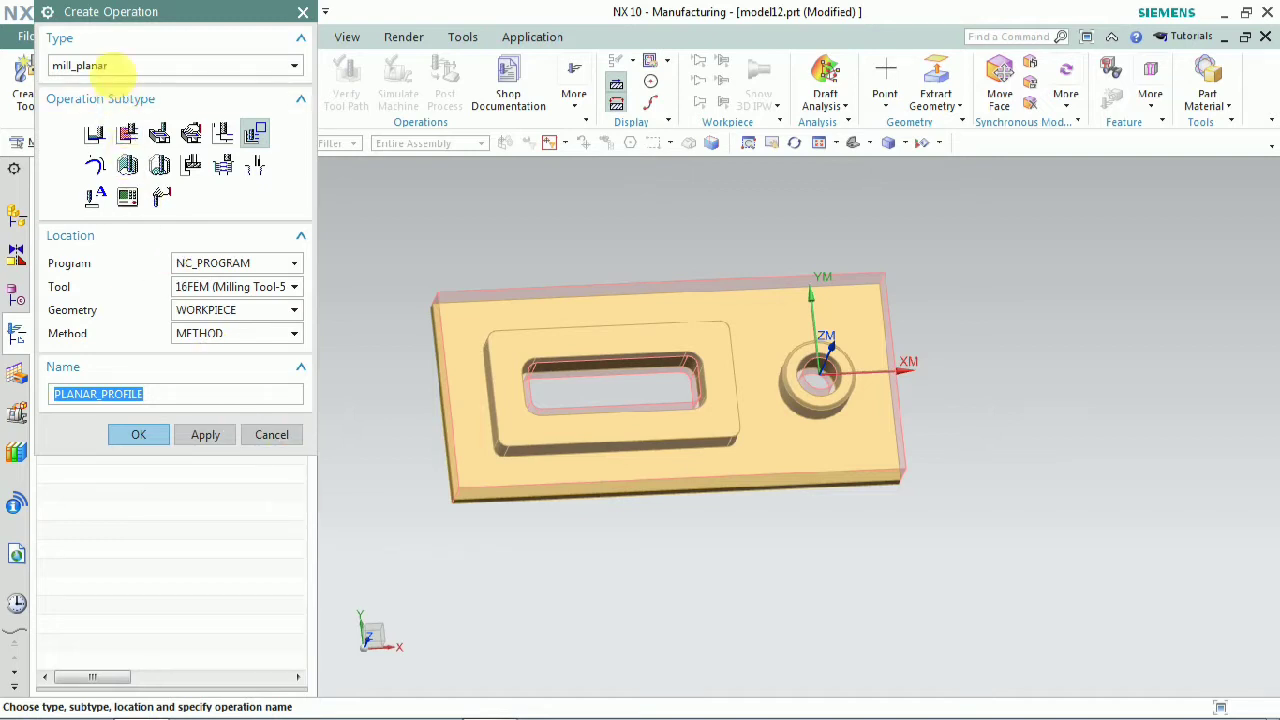
pyautogui.click(168, 64)
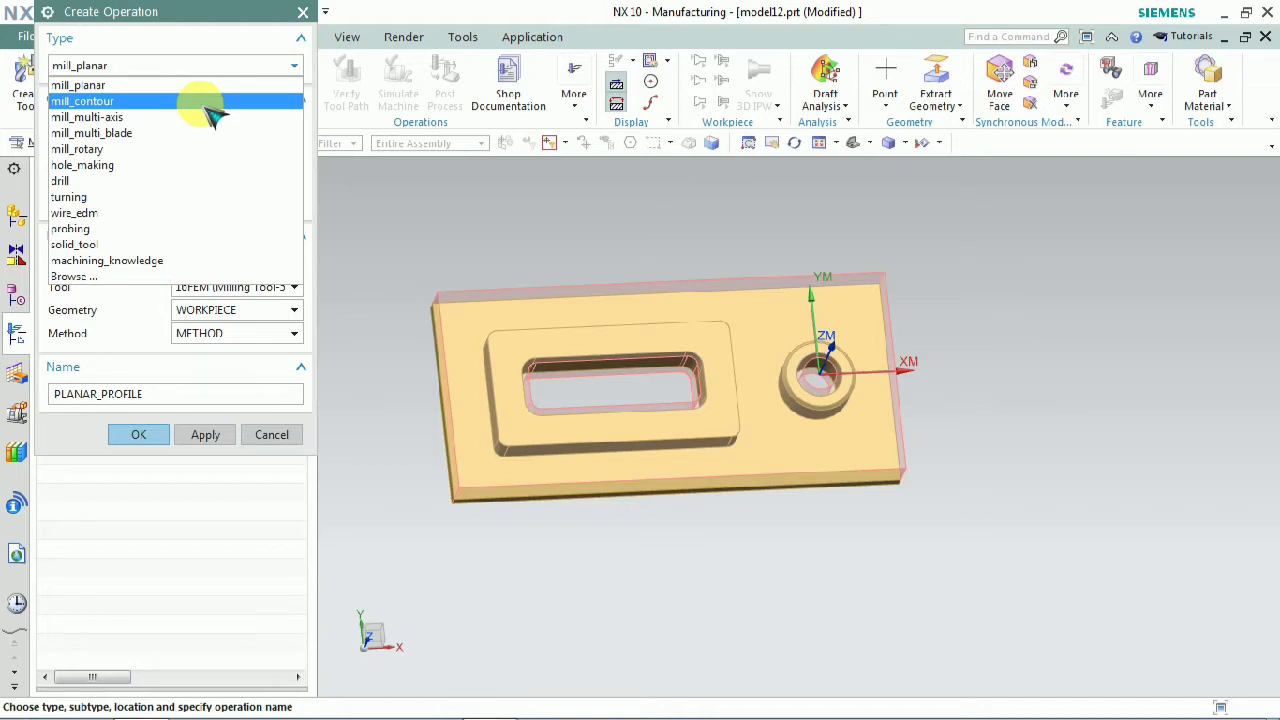
pyautogui.click(207, 102)
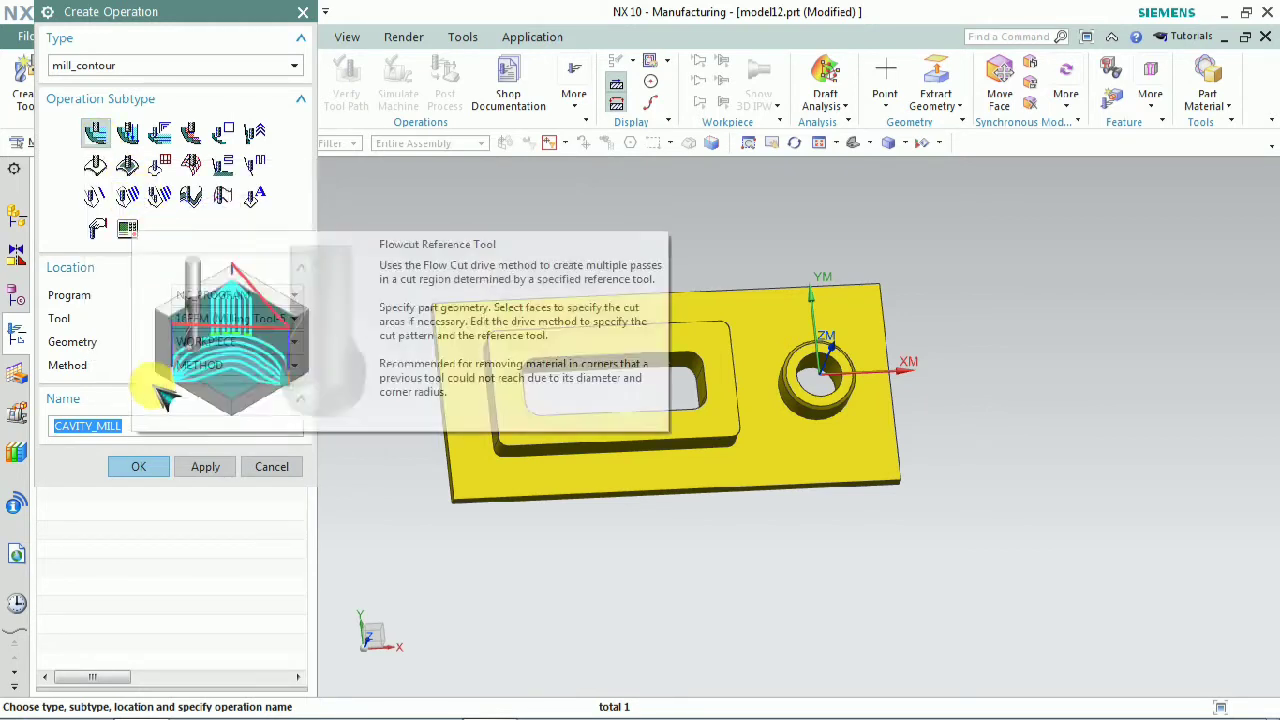
pyautogui.click(141, 474)
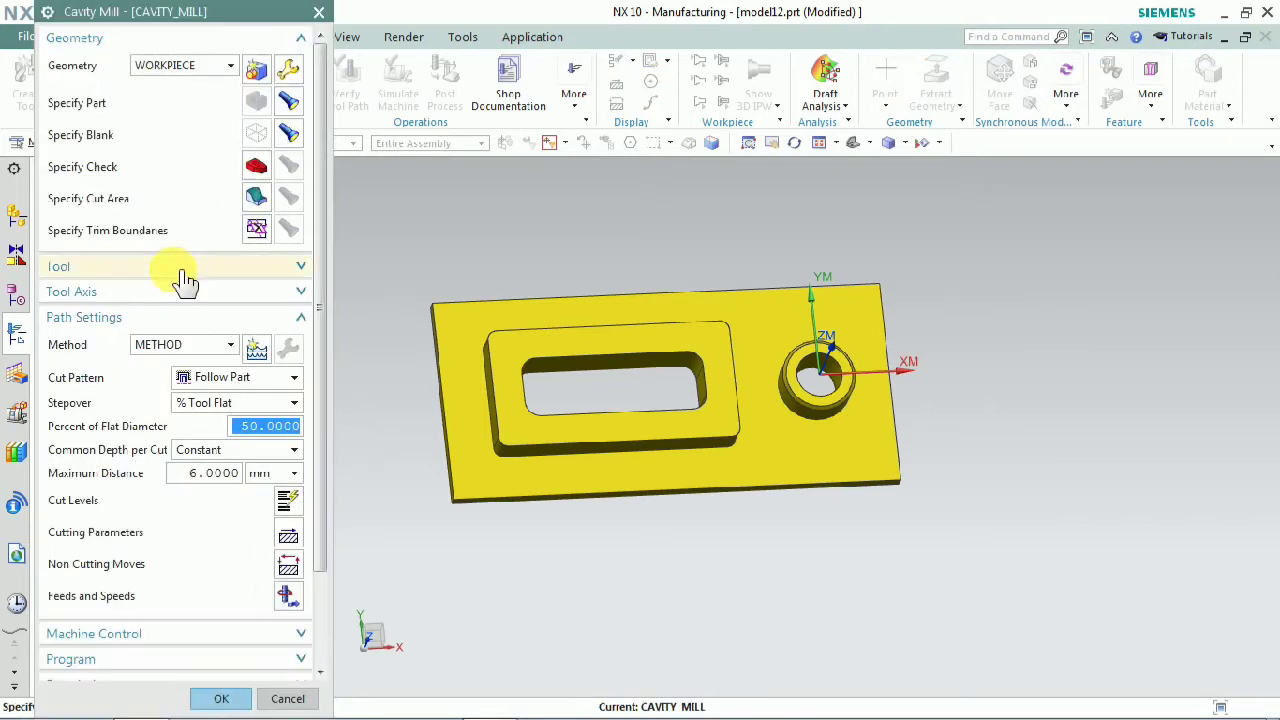
# Select tool DIA12FLAT, keep Follow Part cut pattern, and set maximum depth per cut to 3 mm
pyautogui.click(183, 271)
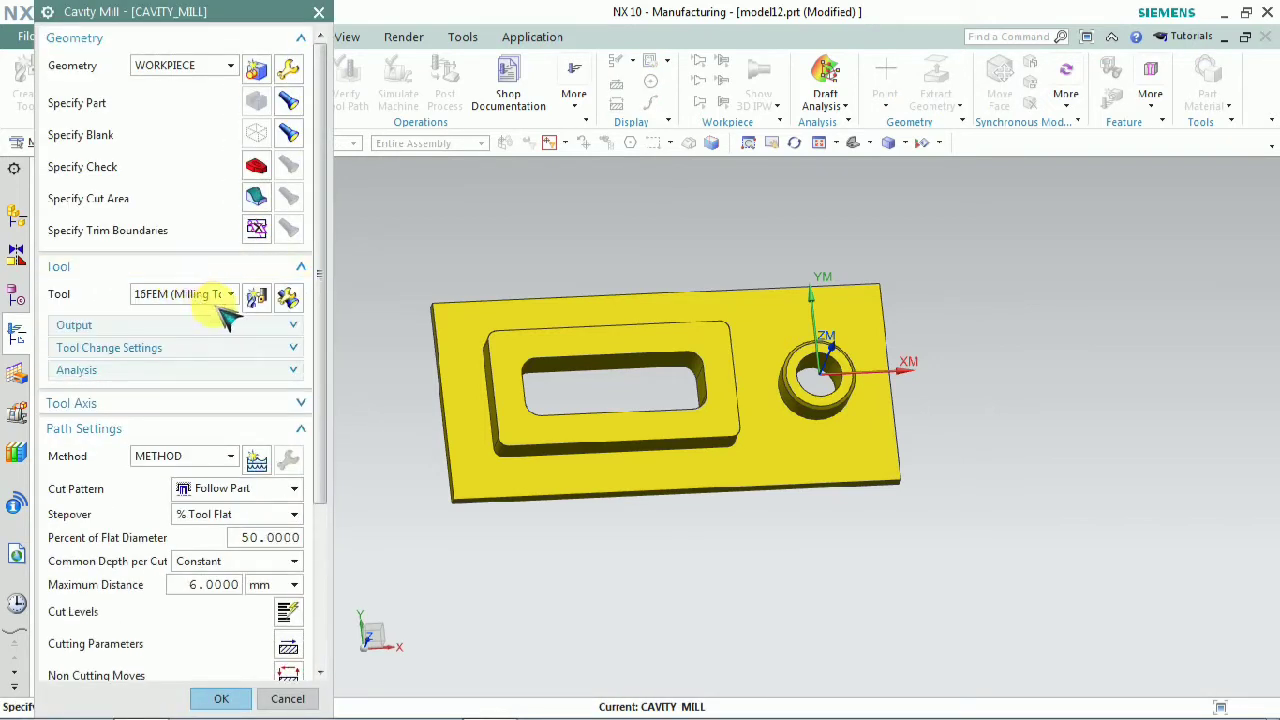
pyautogui.click(229, 293)
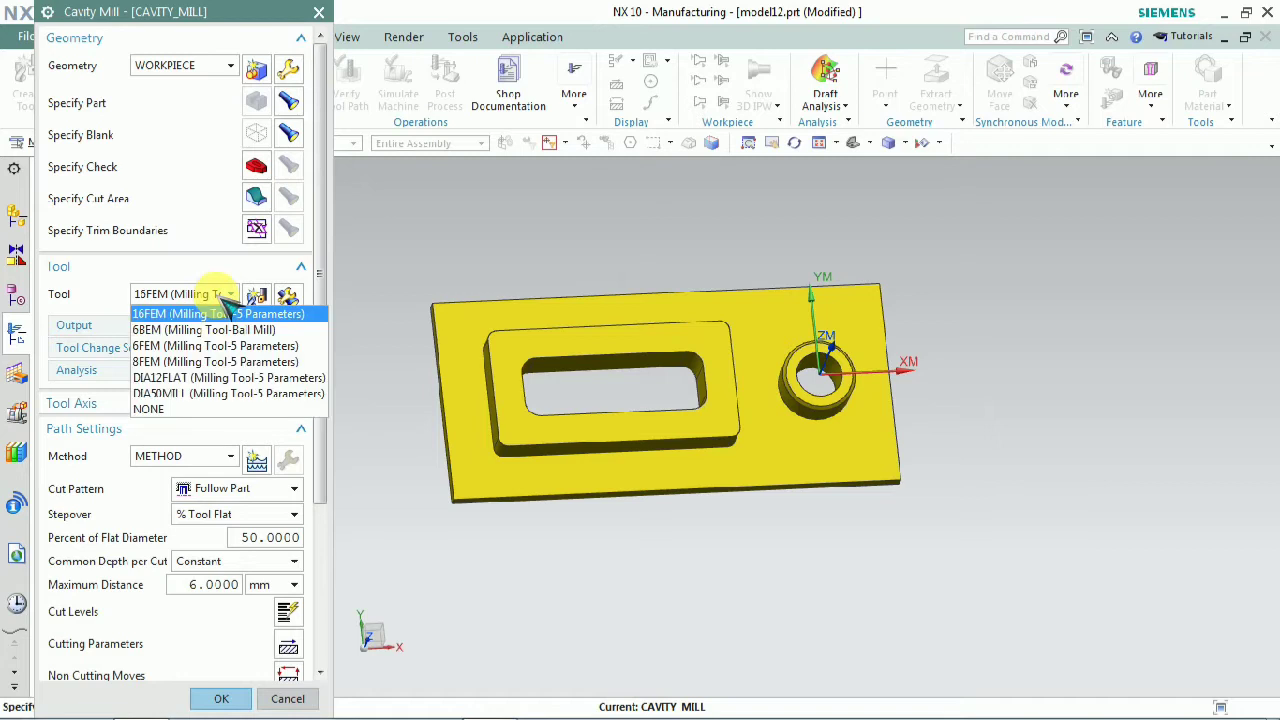
pyautogui.click(215, 378)
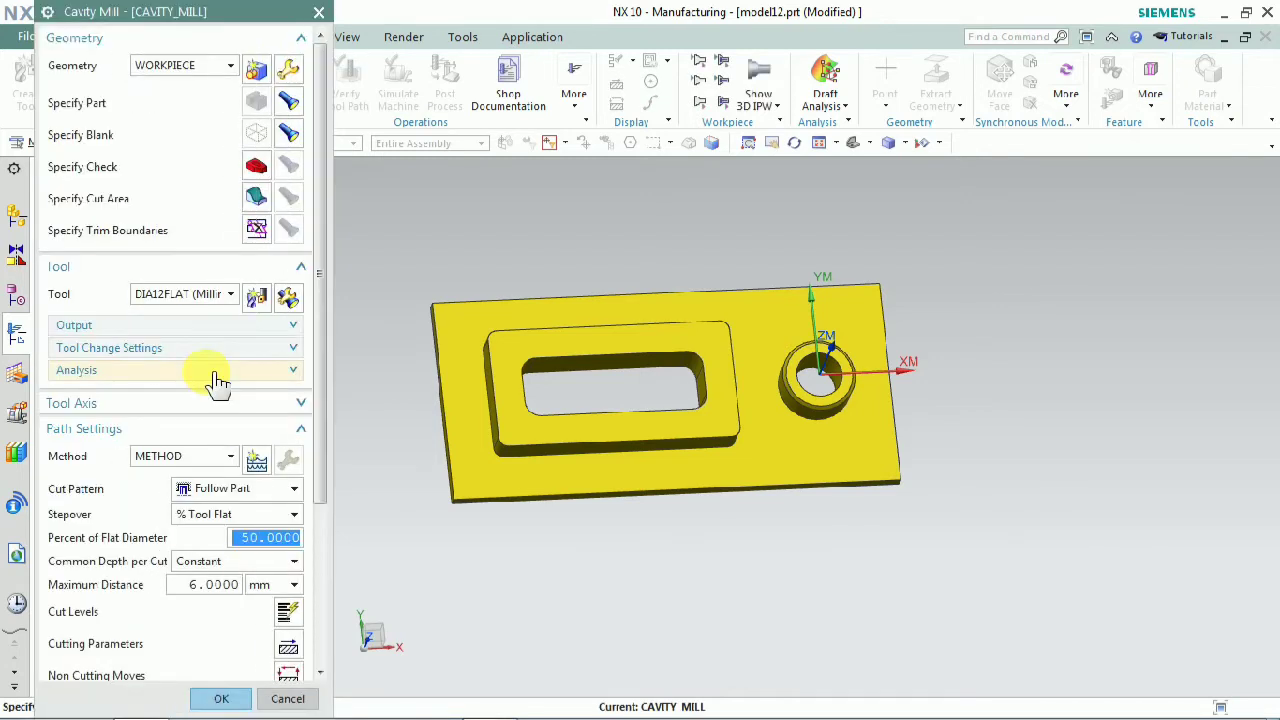
pyautogui.scroll(-2, 215, 378)
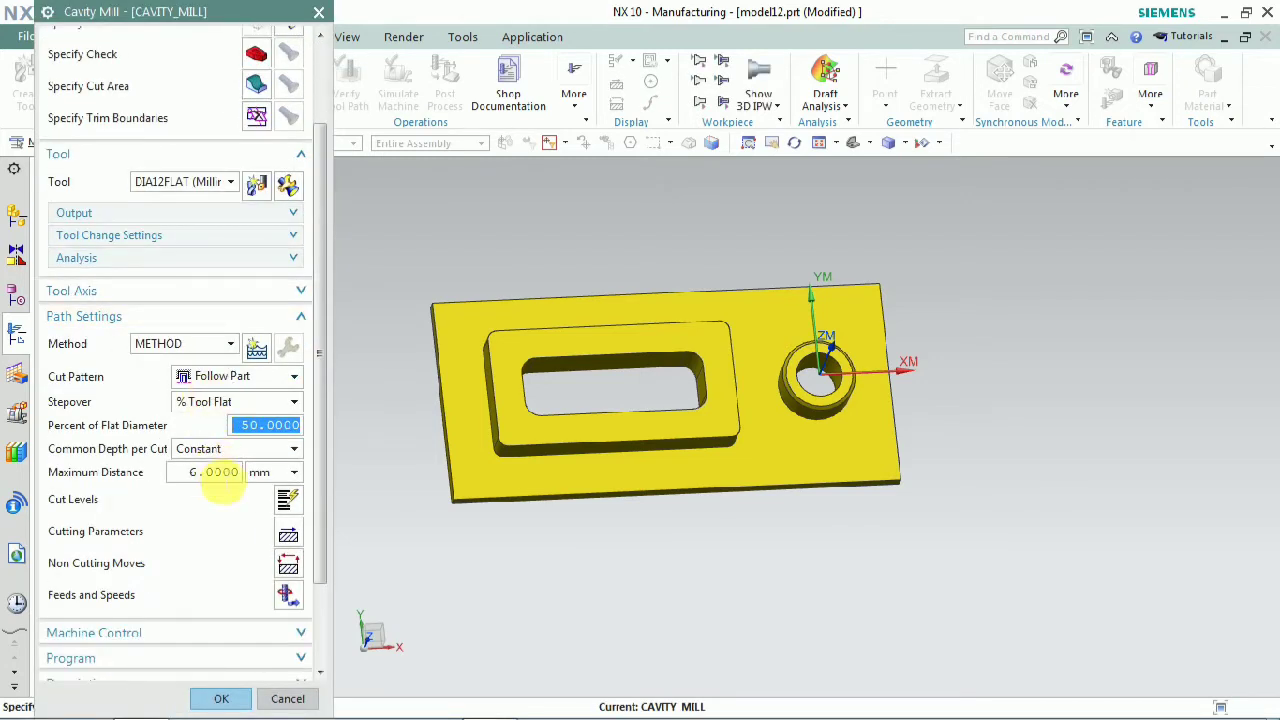
pyautogui.click(258, 376)
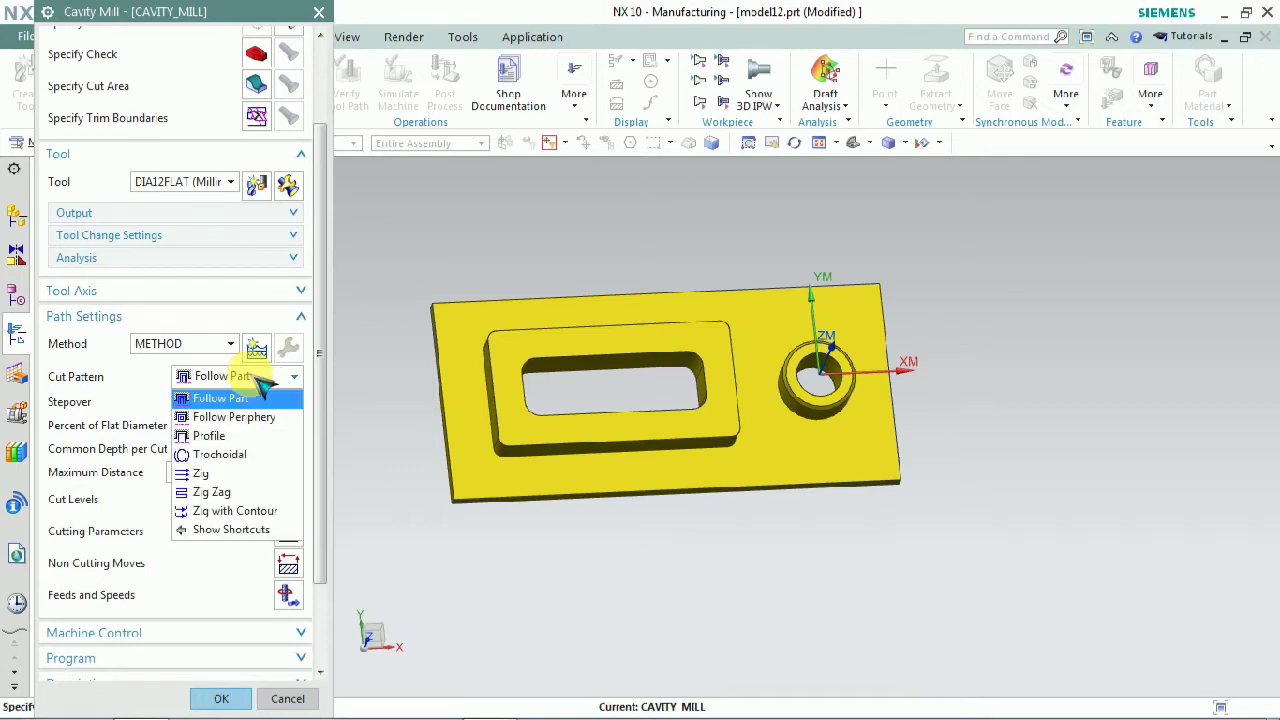
pyautogui.click(258, 378)
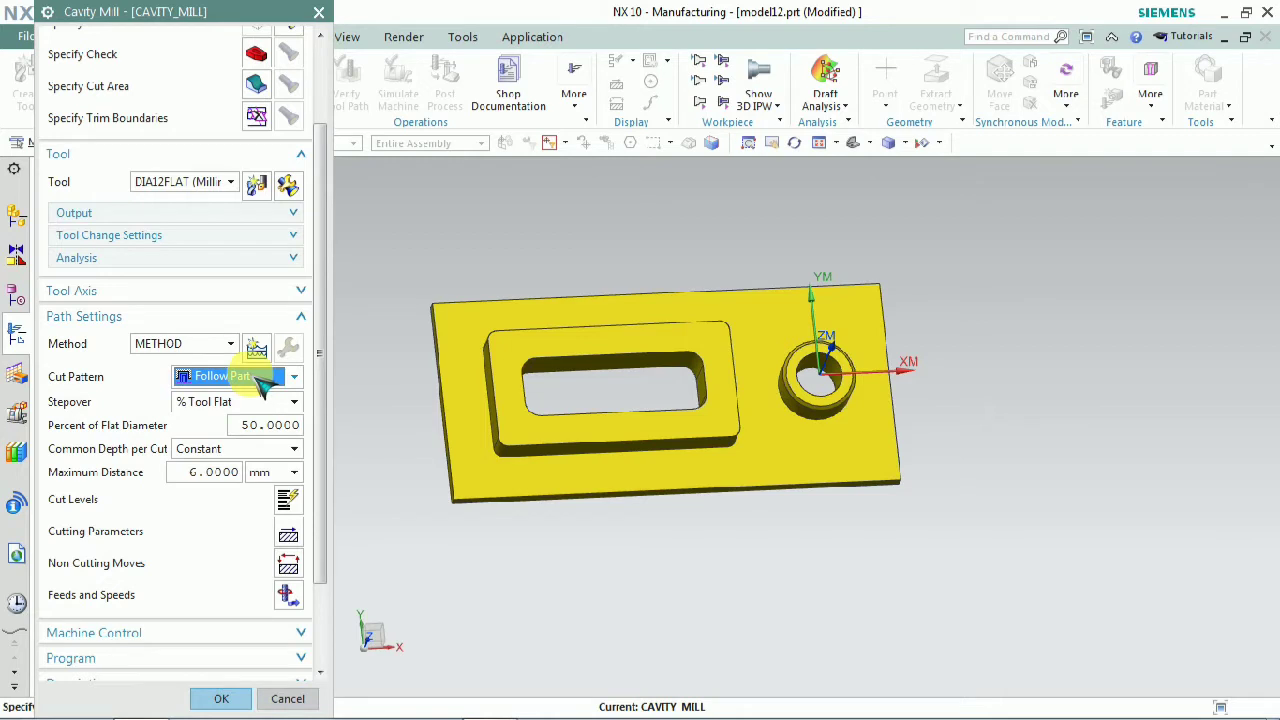
pyautogui.click(215, 471)
pyautogui.write('3')
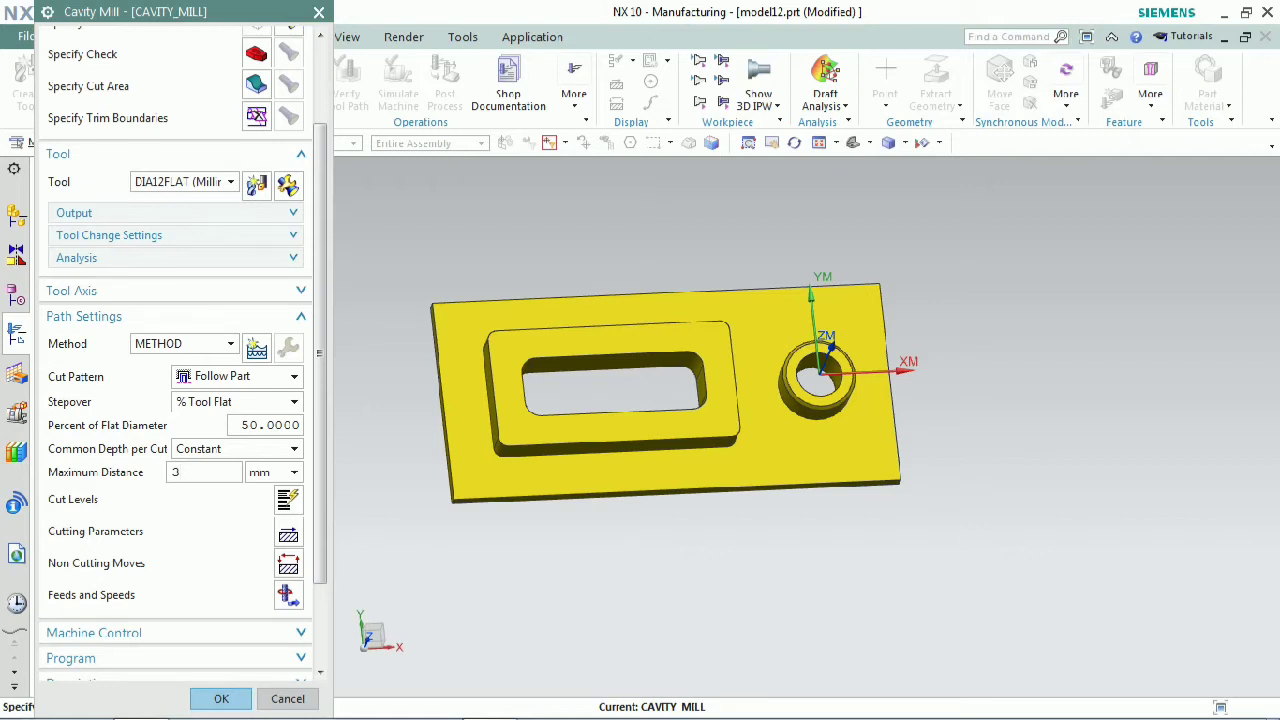
pyautogui.scroll(-3, 280, 486)
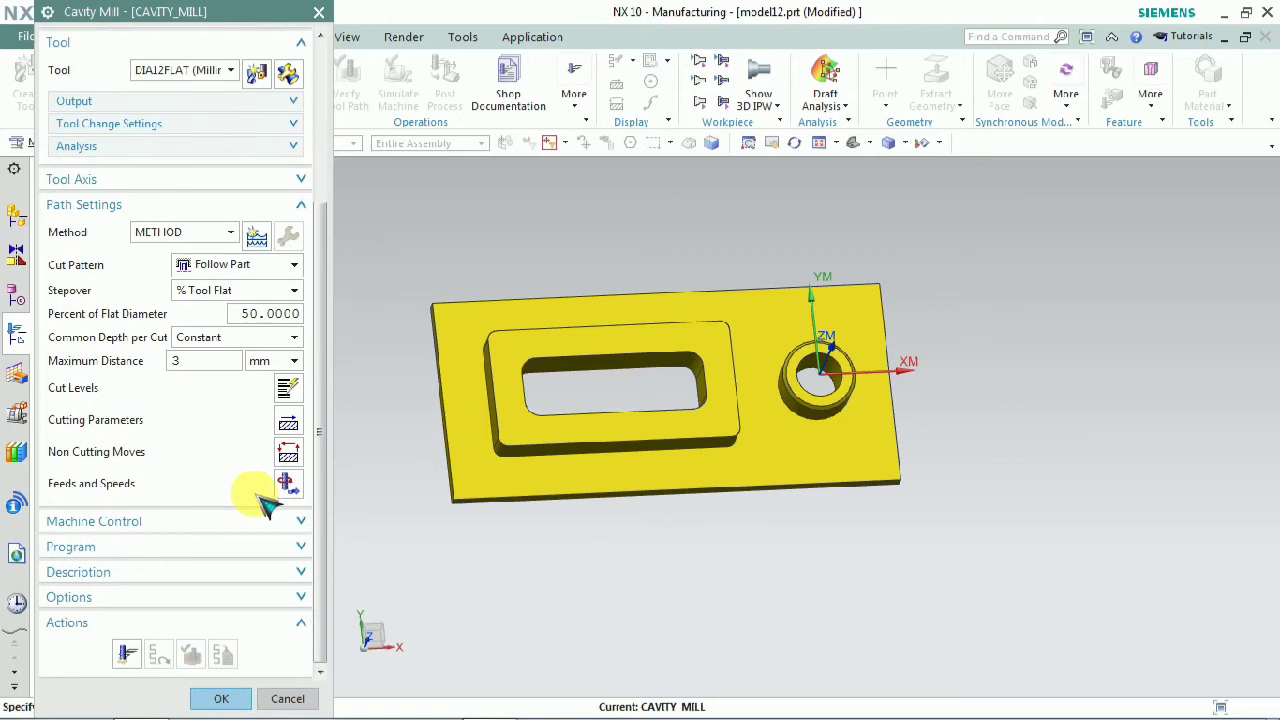
# Set Part Side Stock to 1 in the Cavity Mill cutting parameters
pyautogui.click(288, 424)
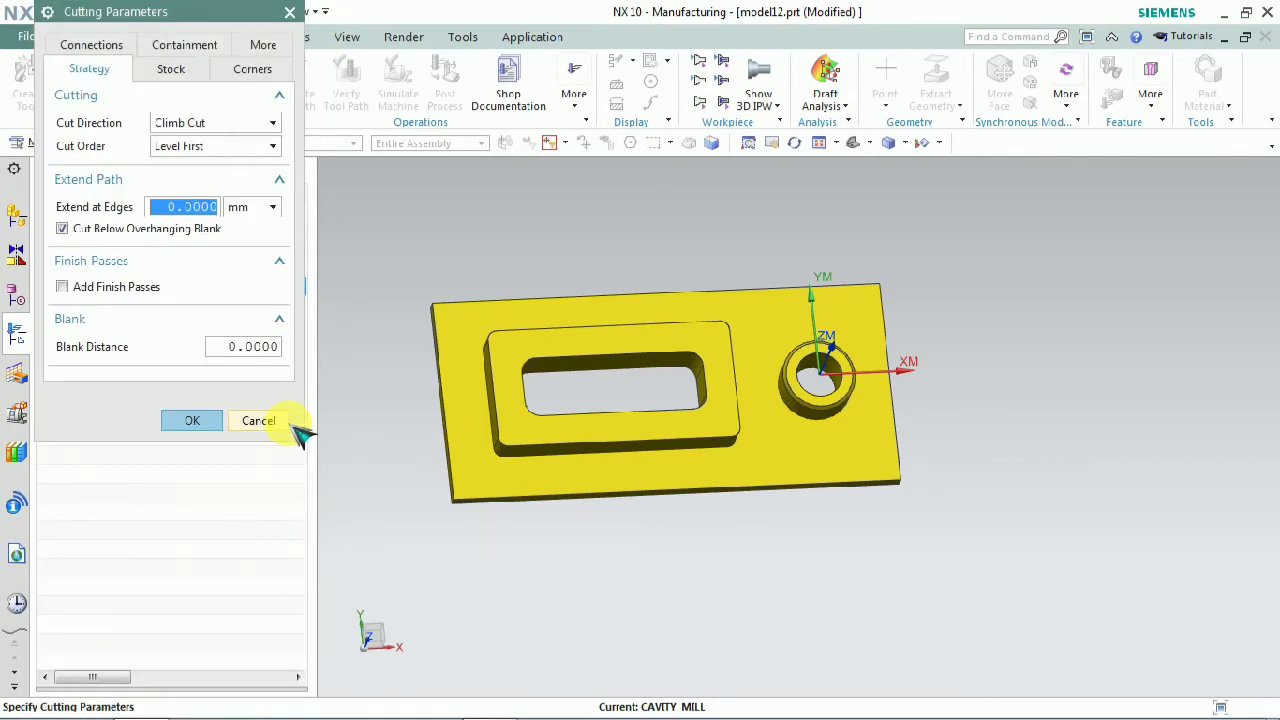
pyautogui.click(185, 68)
pyautogui.click(215, 145)
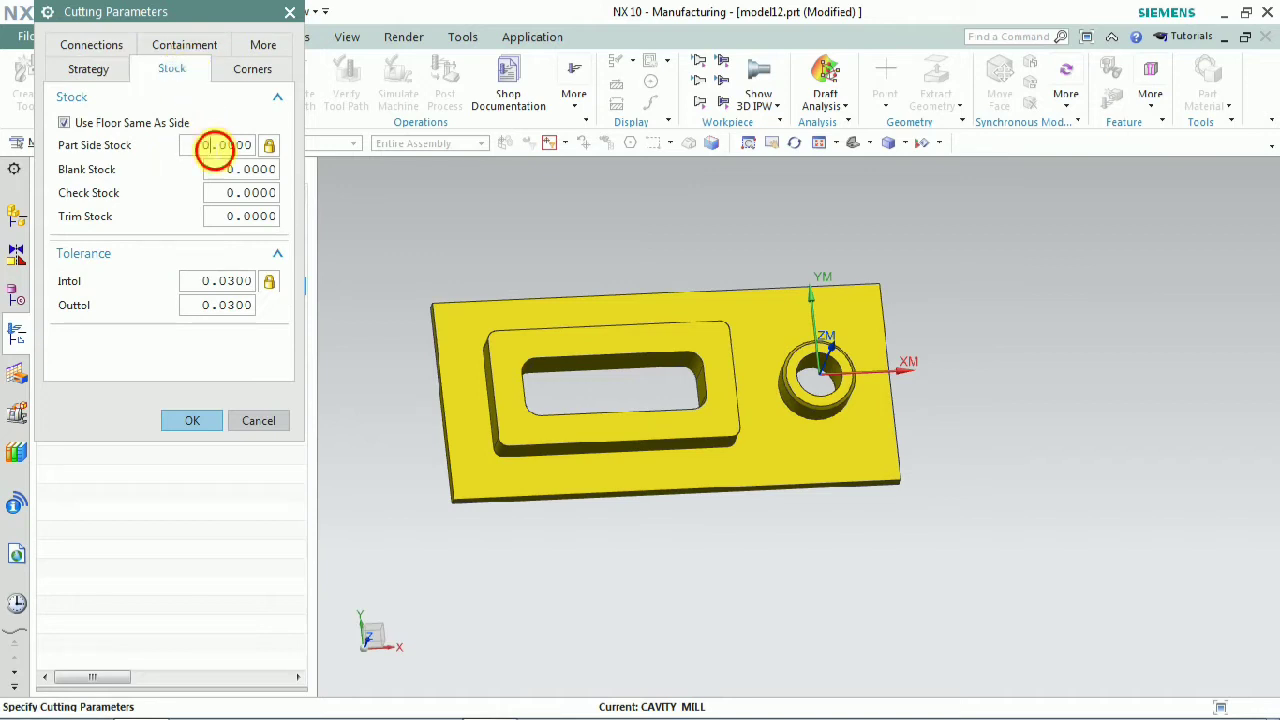
pyautogui.press('BackSpace')
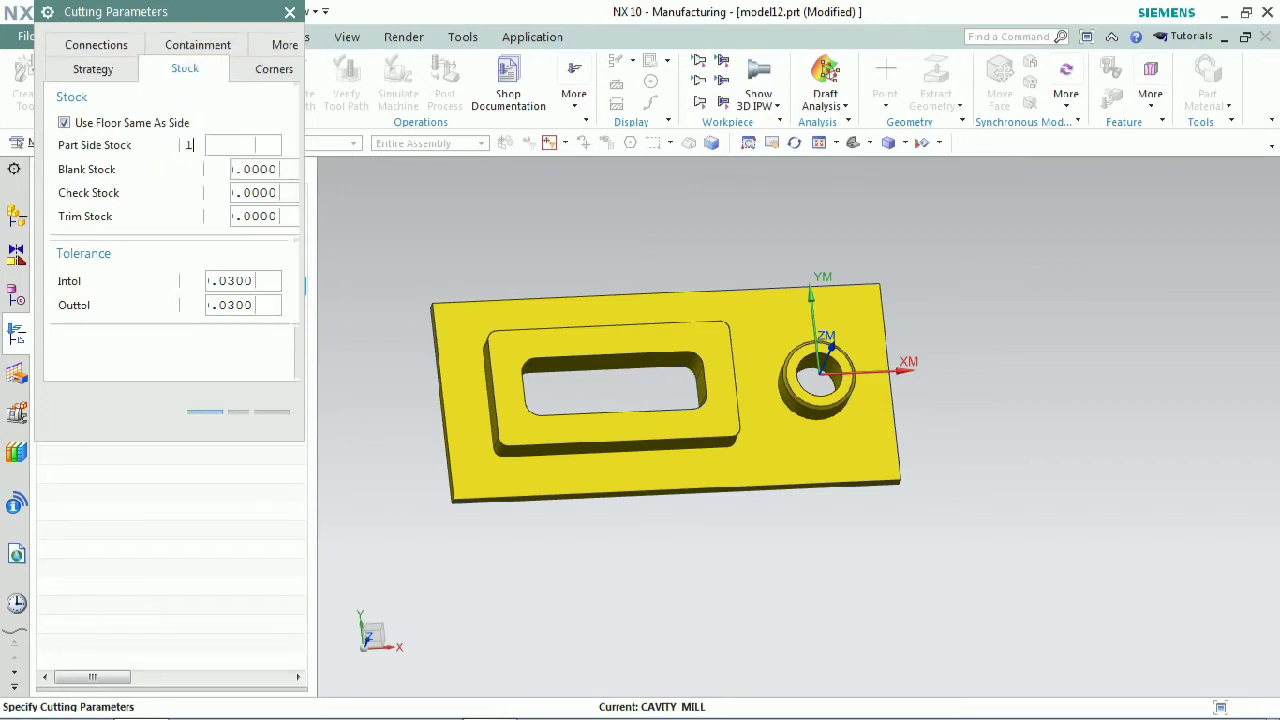
pyautogui.write('1')
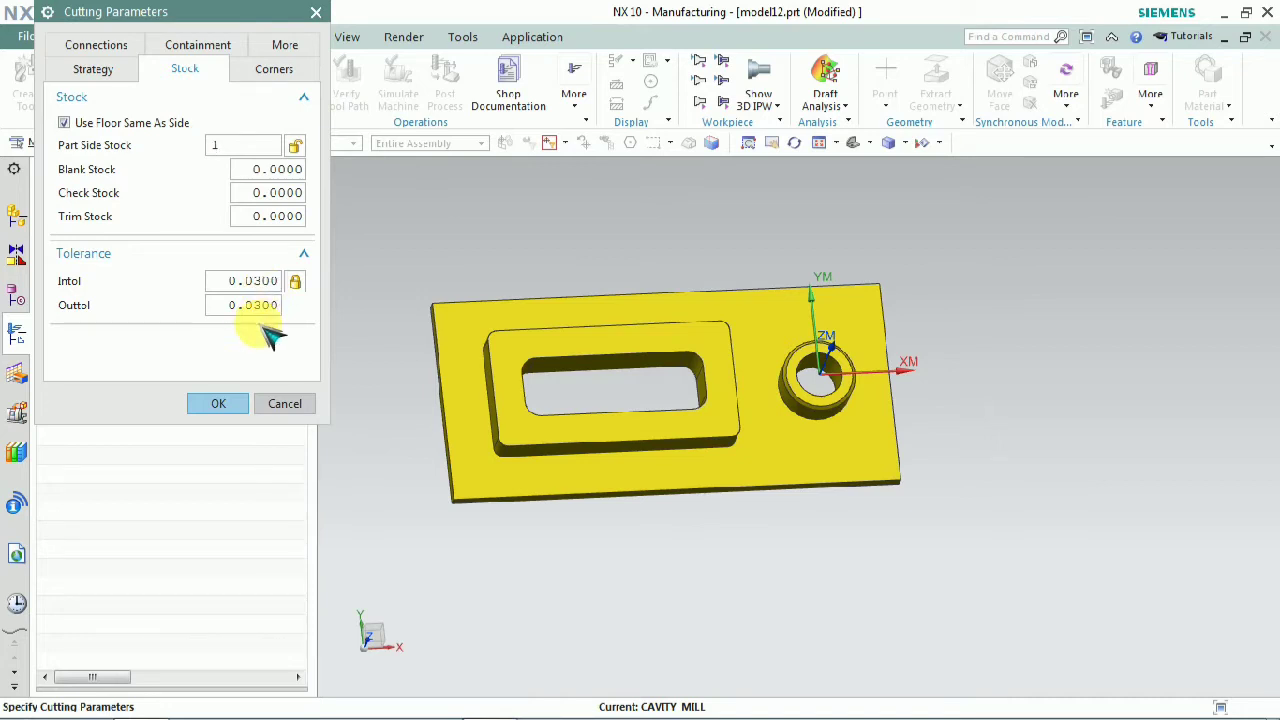
pyautogui.click(224, 404)
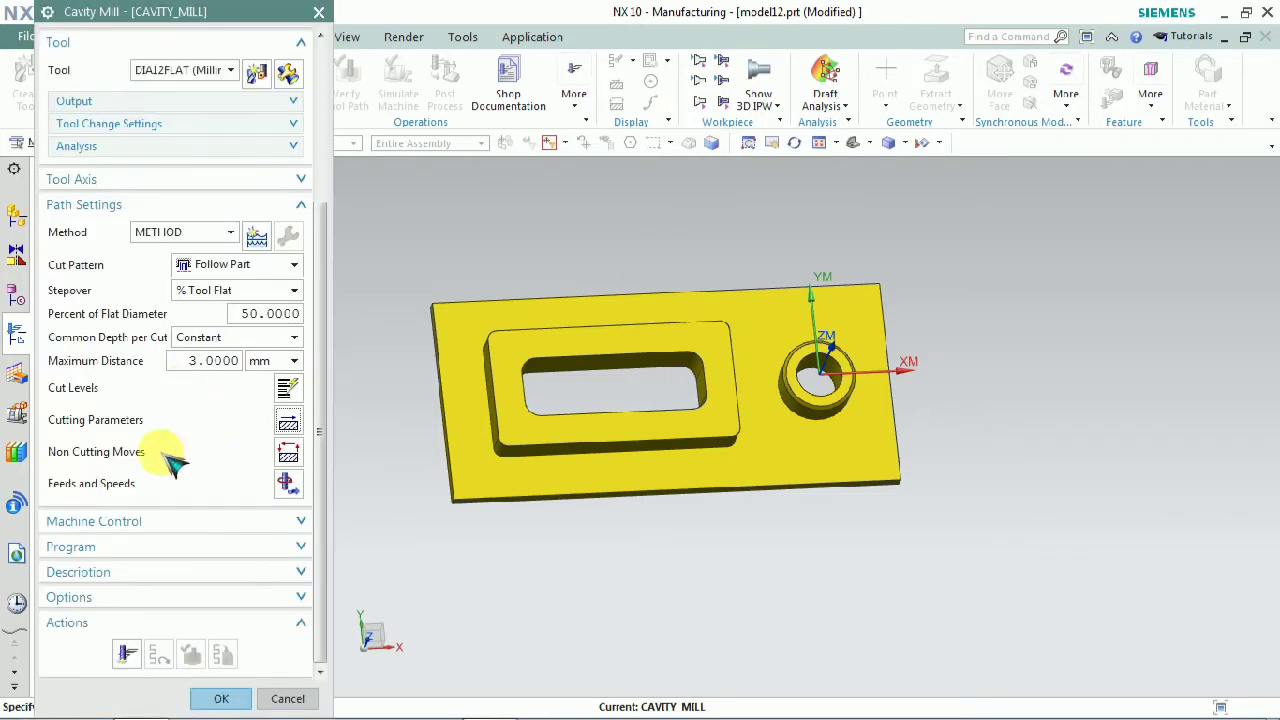
# Generate the roughing toolpath, dismiss the small-regions warning, and inspect the layered Follow Part passes
pyautogui.click(127, 654)
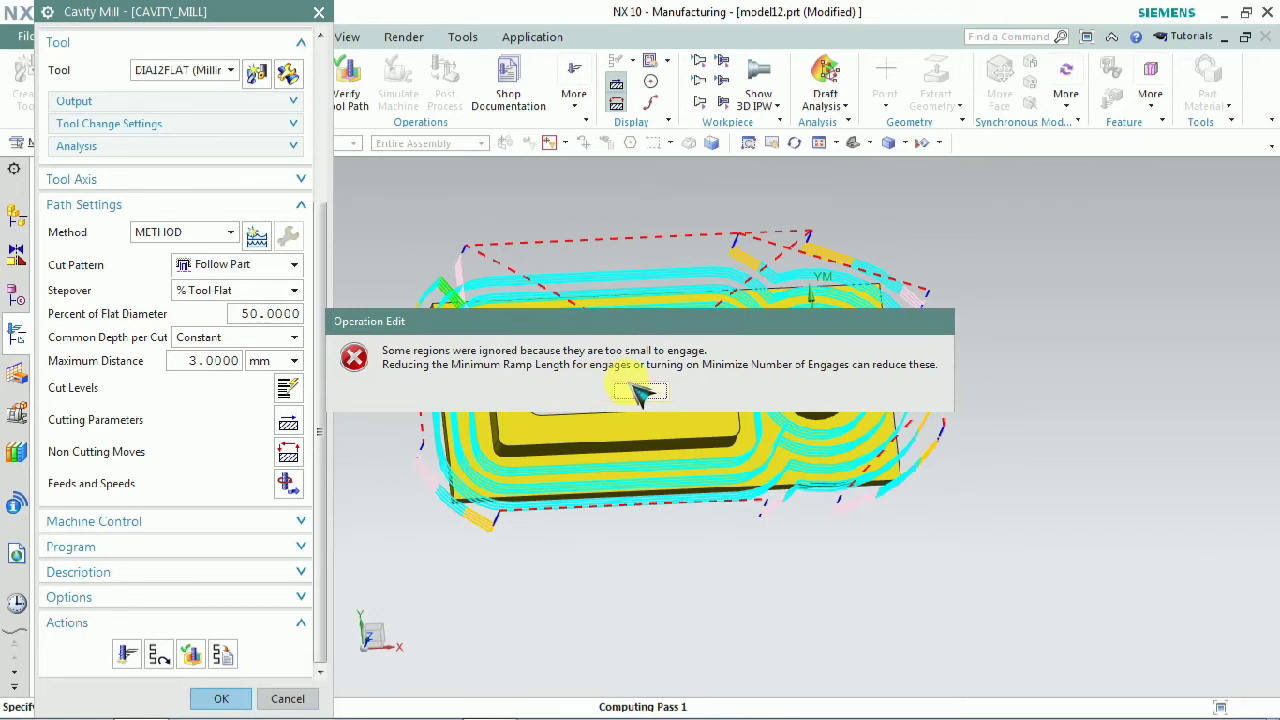
pyautogui.click(641, 392)
pyautogui.scroll(3, 630, 360)
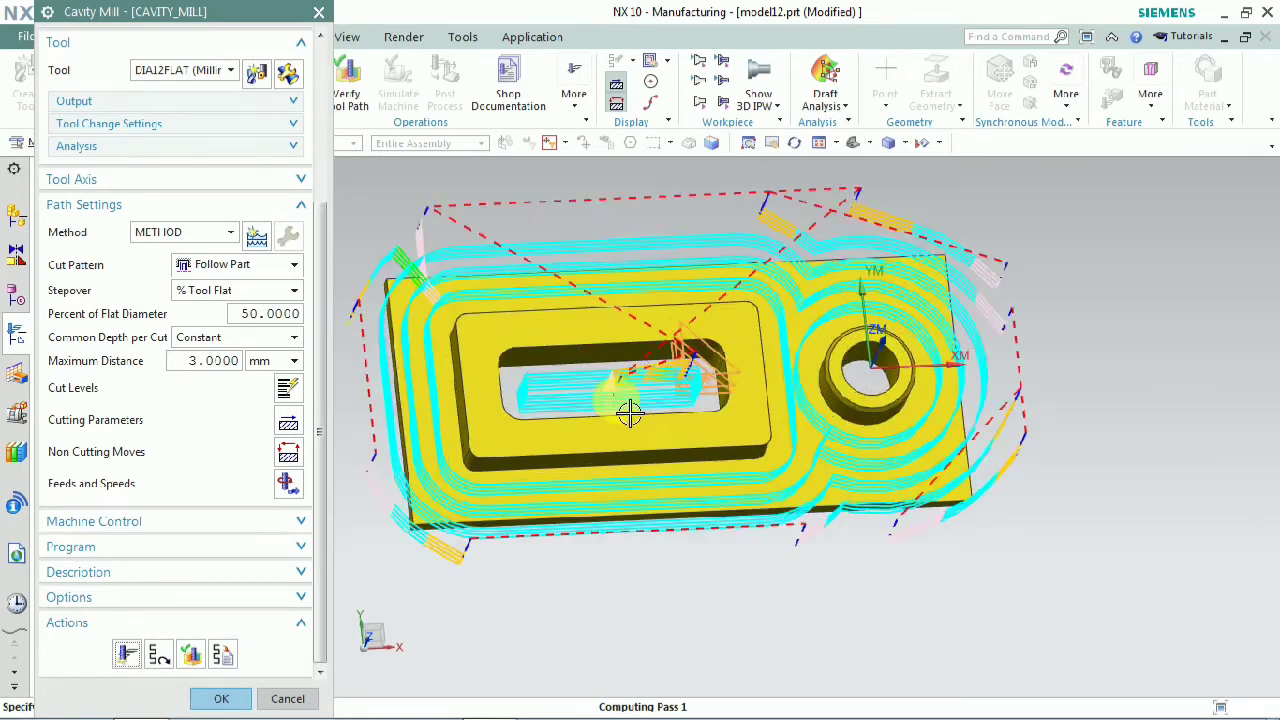
pyautogui.moveTo(630, 330); pyautogui.dragTo(664, 368, button='middle')
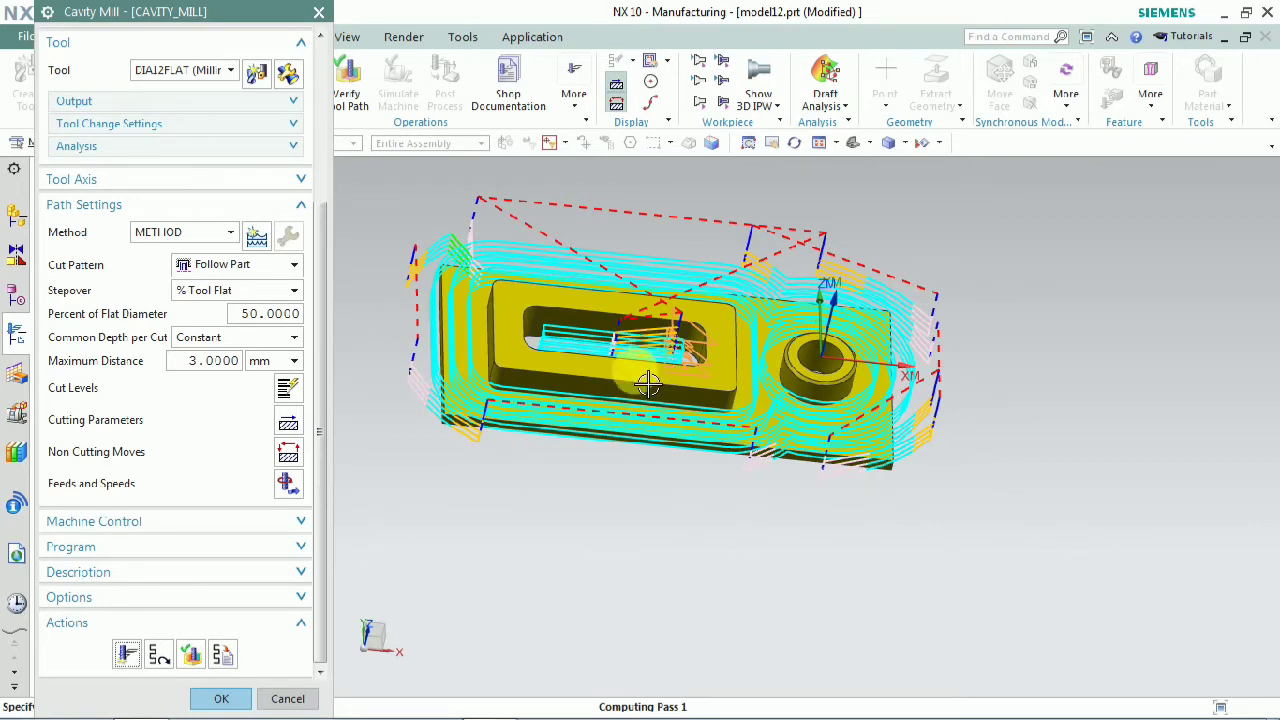
pyautogui.moveTo(500, 385)
pyautogui.mouseDown(button='middle')
pyautogui.moveTo(507, 407)
pyautogui.moveTo(504, 384)
pyautogui.mouseUp(button='middle')
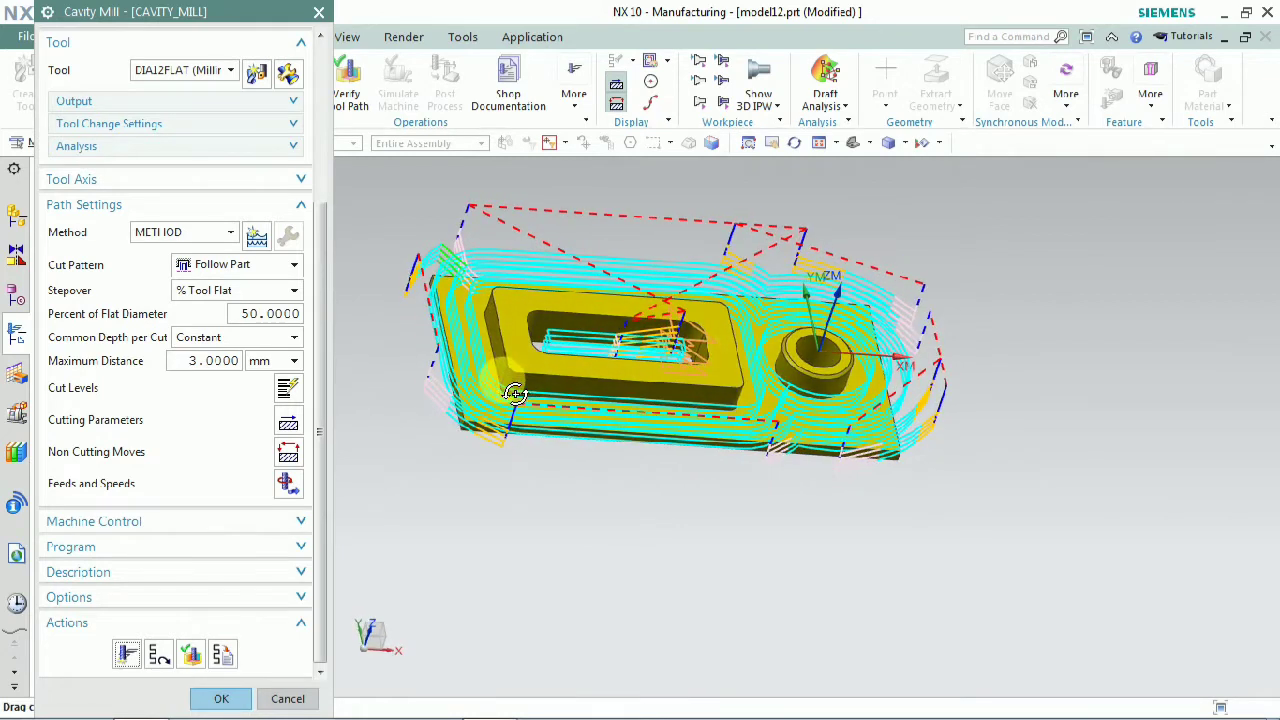
pyautogui.click(197, 656)
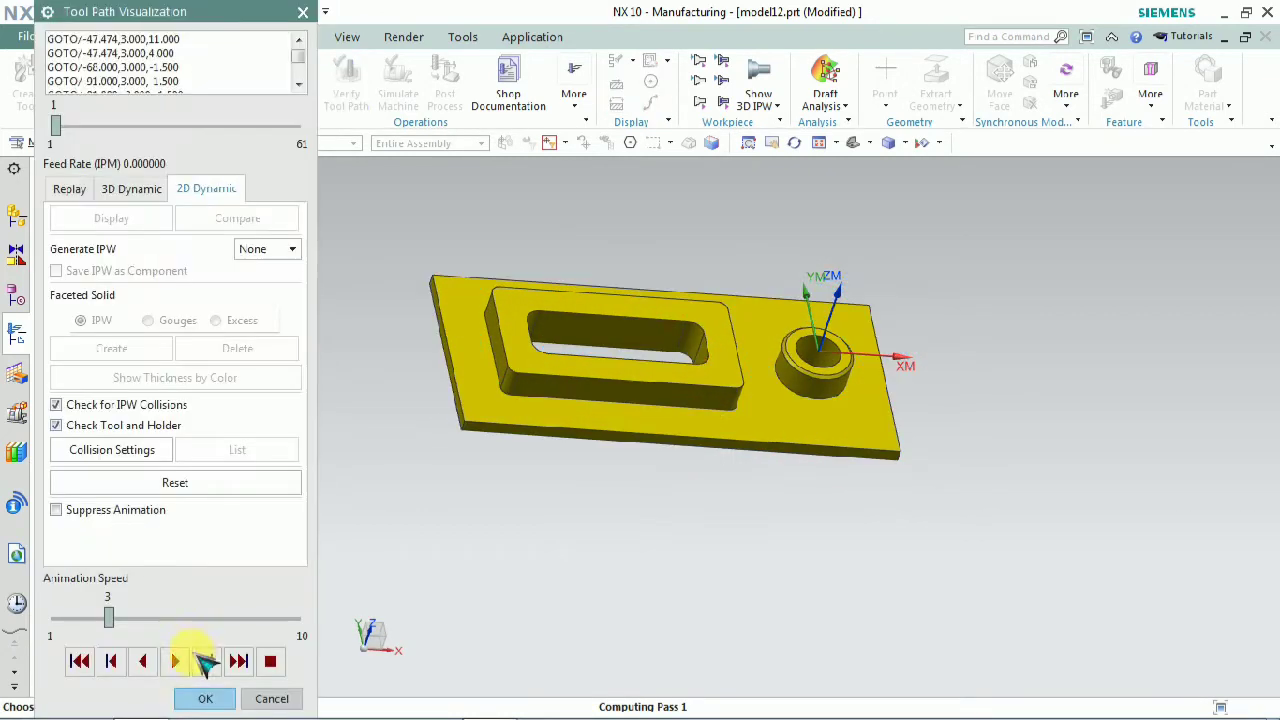
# Play the 3D Dynamic material-removal simulation at animation speed 4, then accept it
pyautogui.click(141, 195)
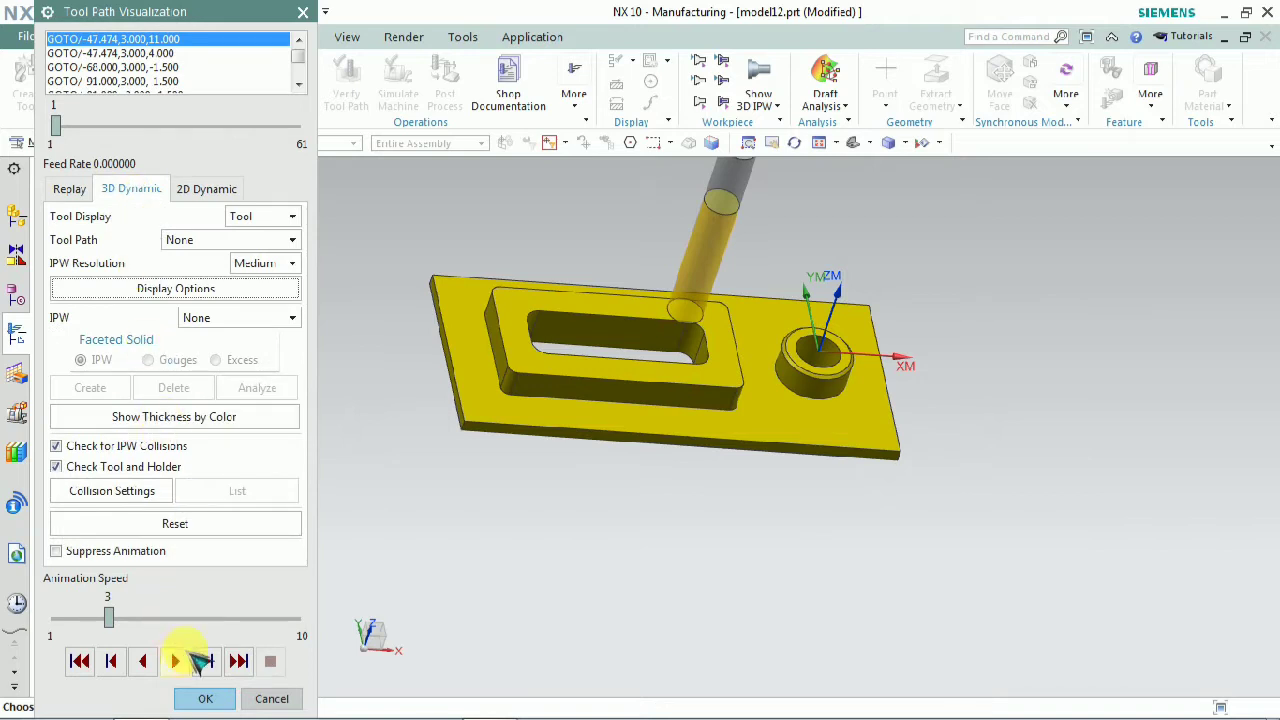
pyautogui.click(204, 661)
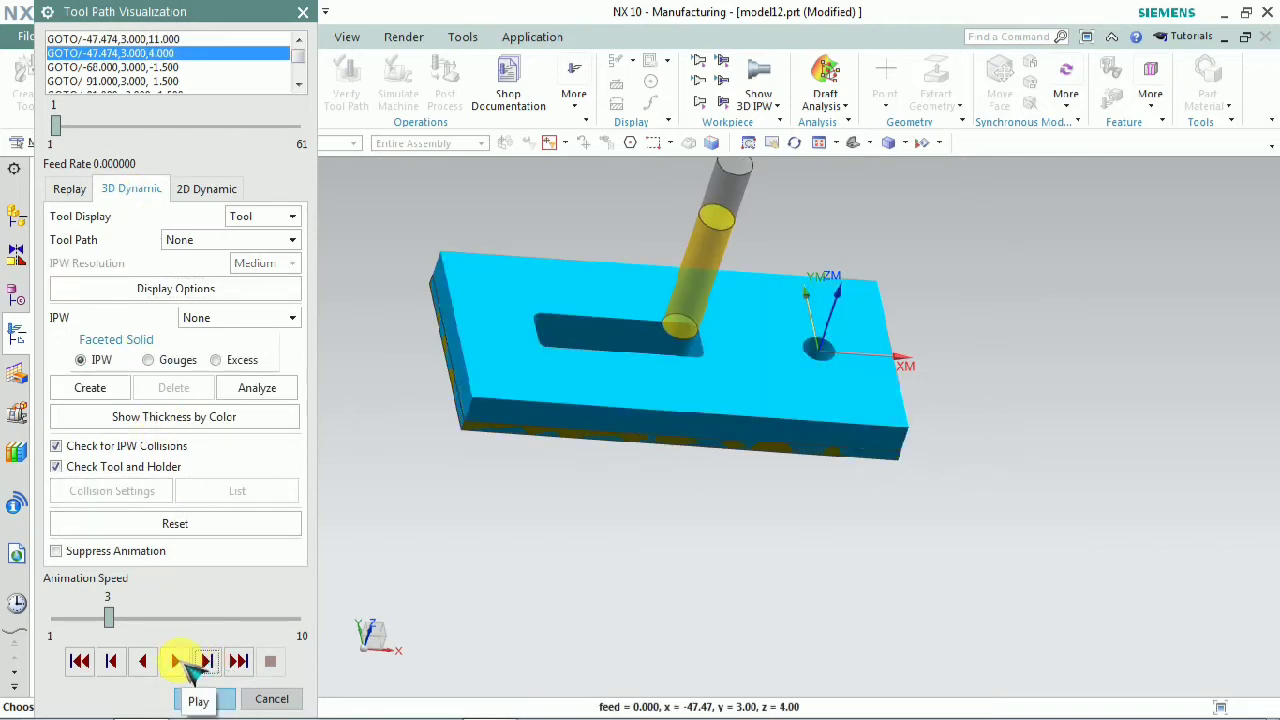
pyautogui.click(177, 663)
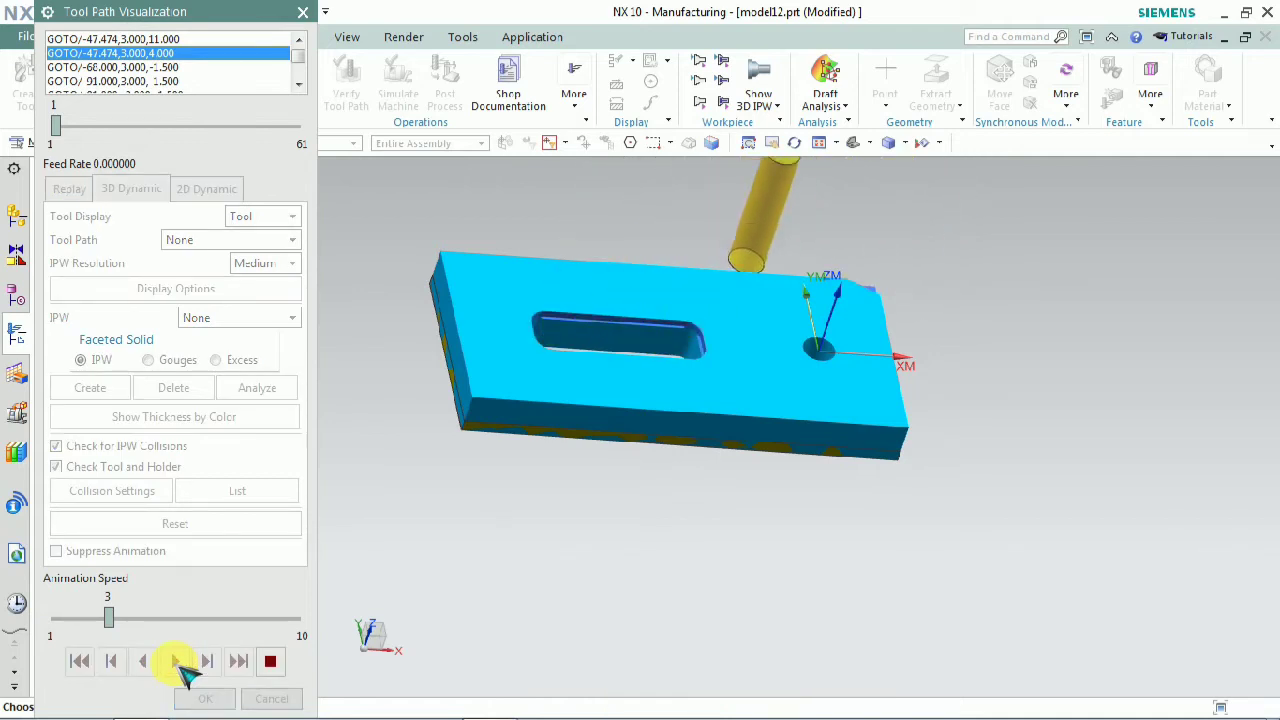
pyautogui.click(198, 620)
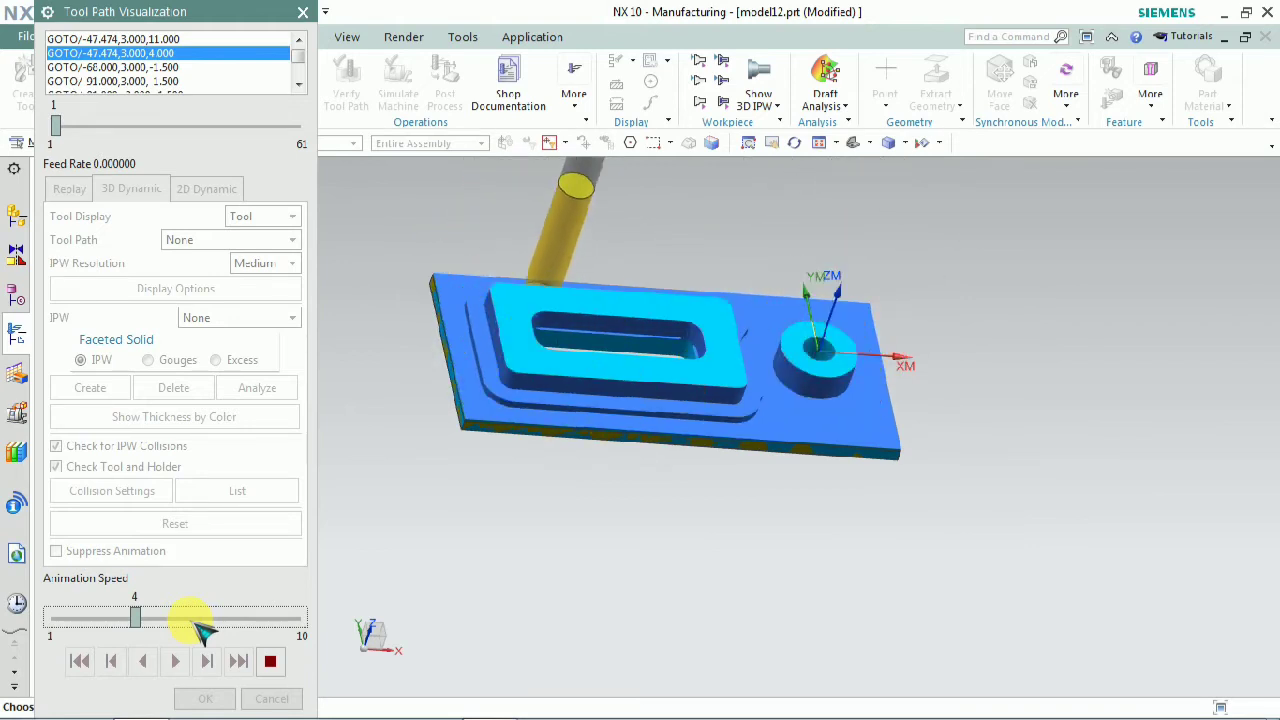
pyautogui.moveTo(643, 363); pyautogui.dragTo(596, 360, button='middle')
pyautogui.scroll(3, 596, 360)
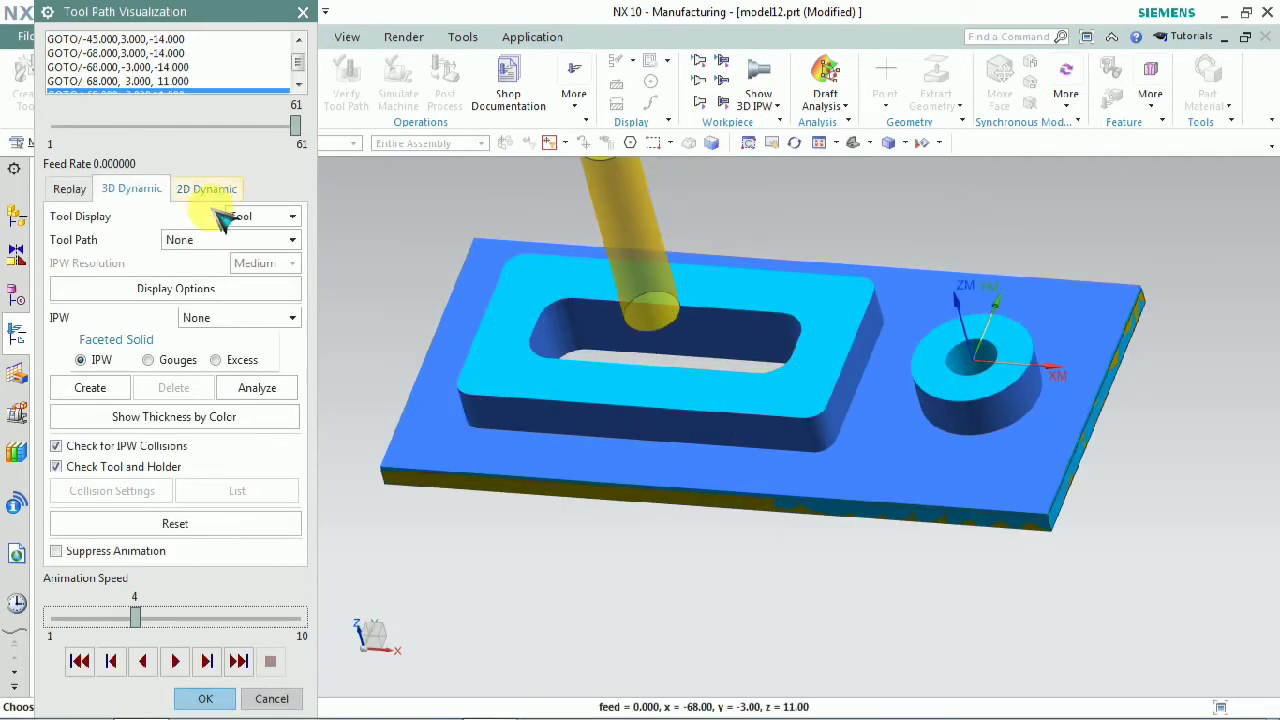
pyautogui.click(210, 698)
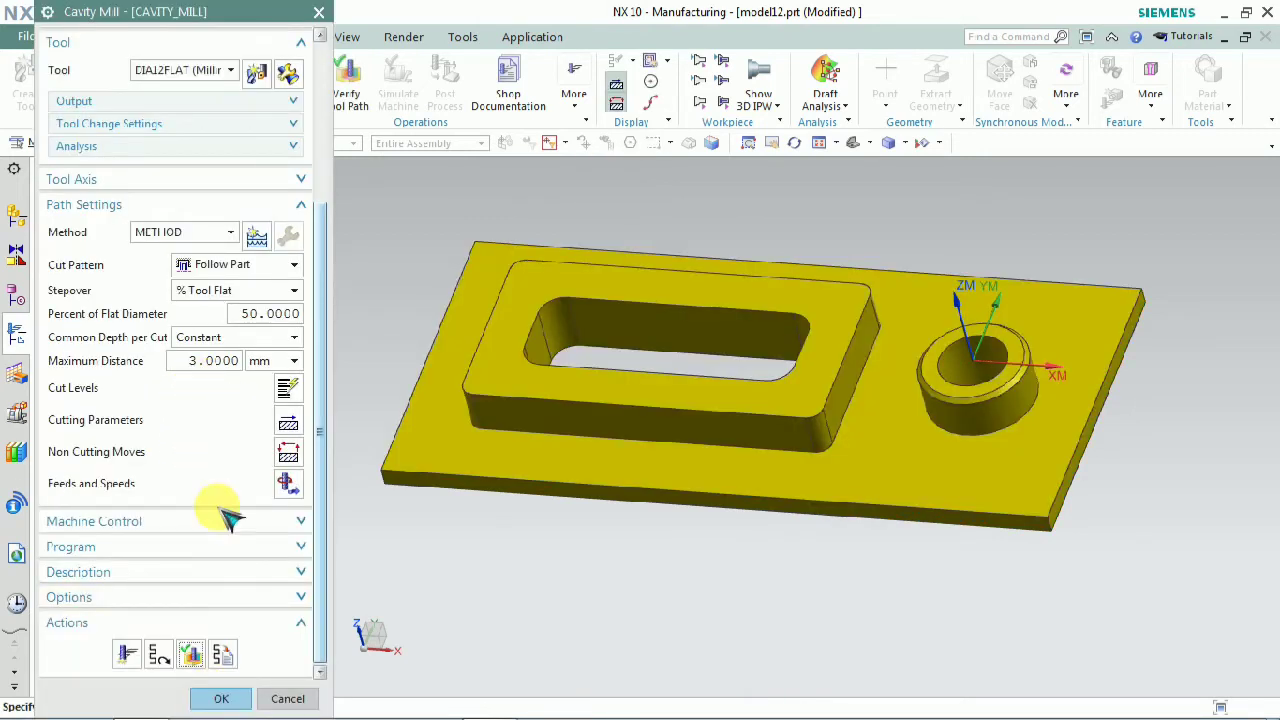
# Generate the Cavity Mill toolpath and acknowledge the regions-too-small-to-engage warning
pyautogui.click(136, 658)
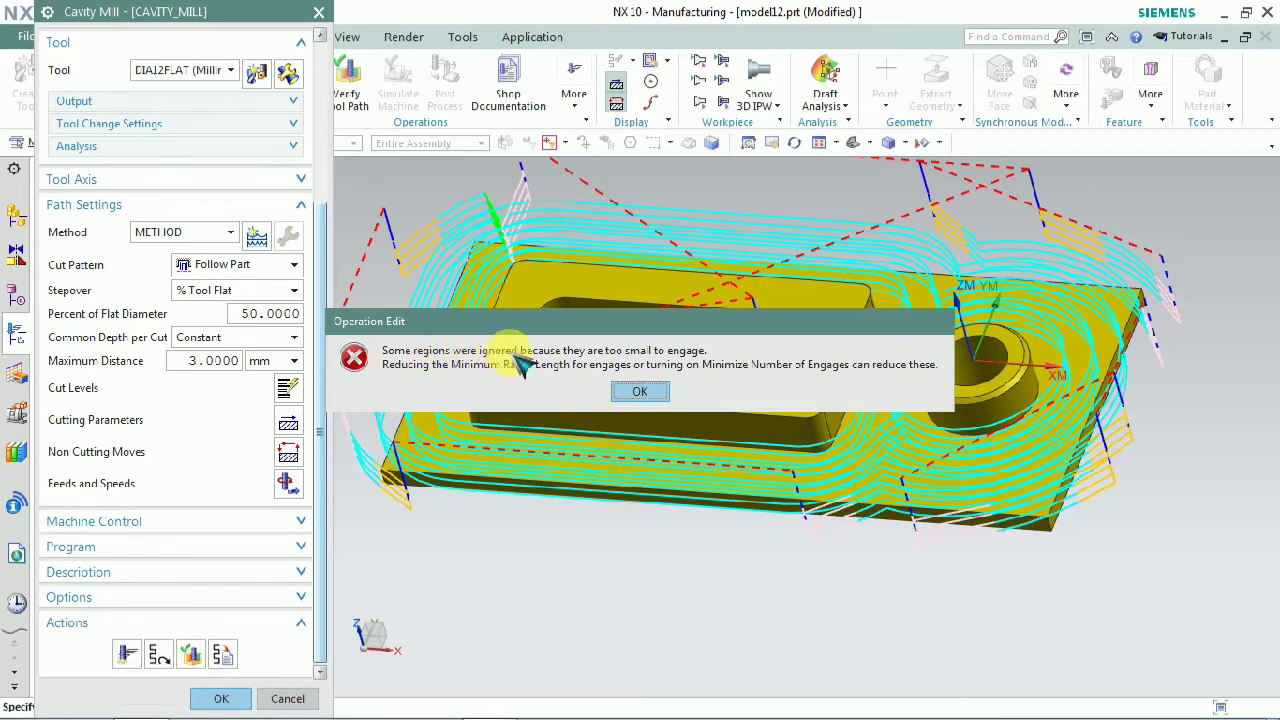
pyautogui.click(639, 391)
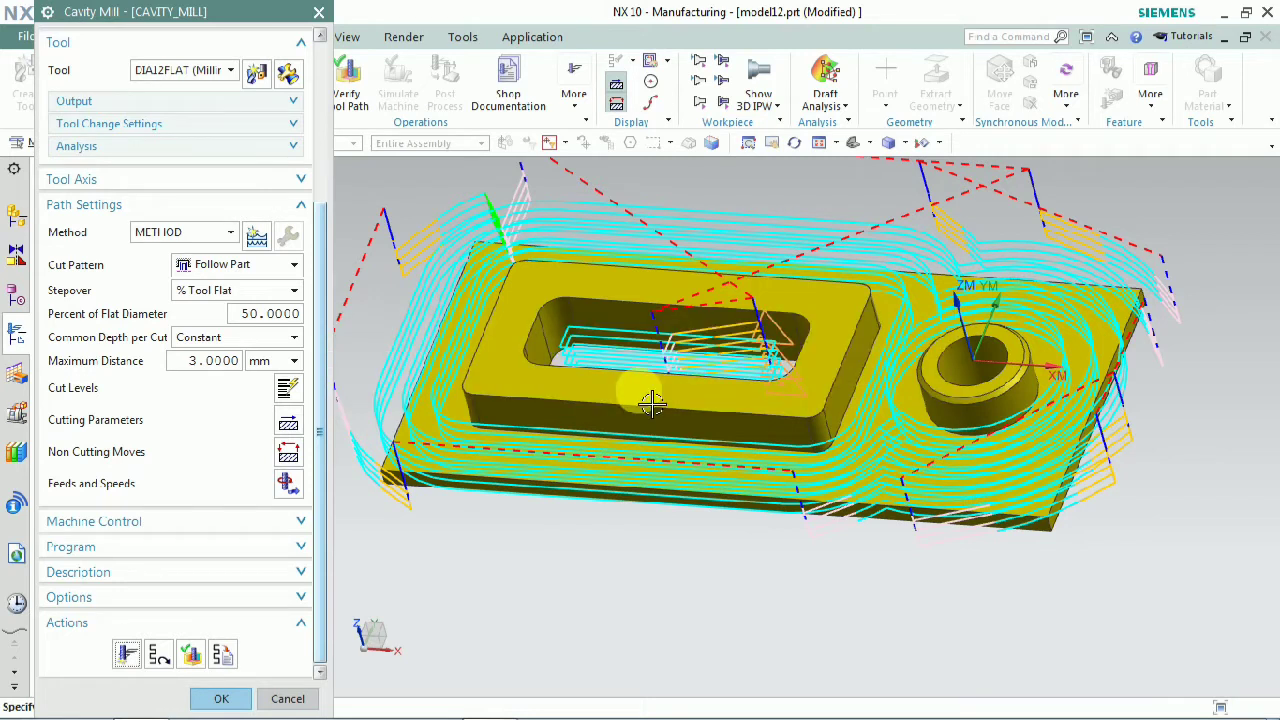
# Change the closed-area minimum ramp length from 70 to 10 %Tool in Non Cutting Moves
pyautogui.click(289, 453)
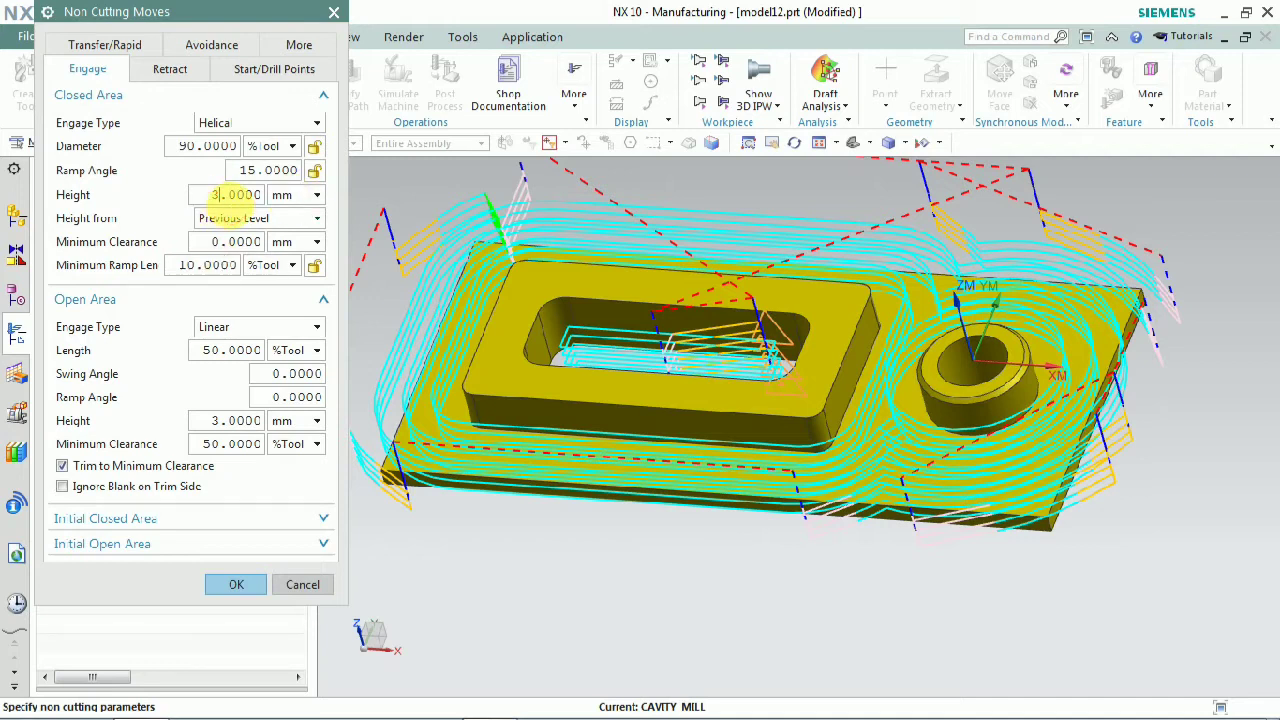
pyautogui.click(236, 584)
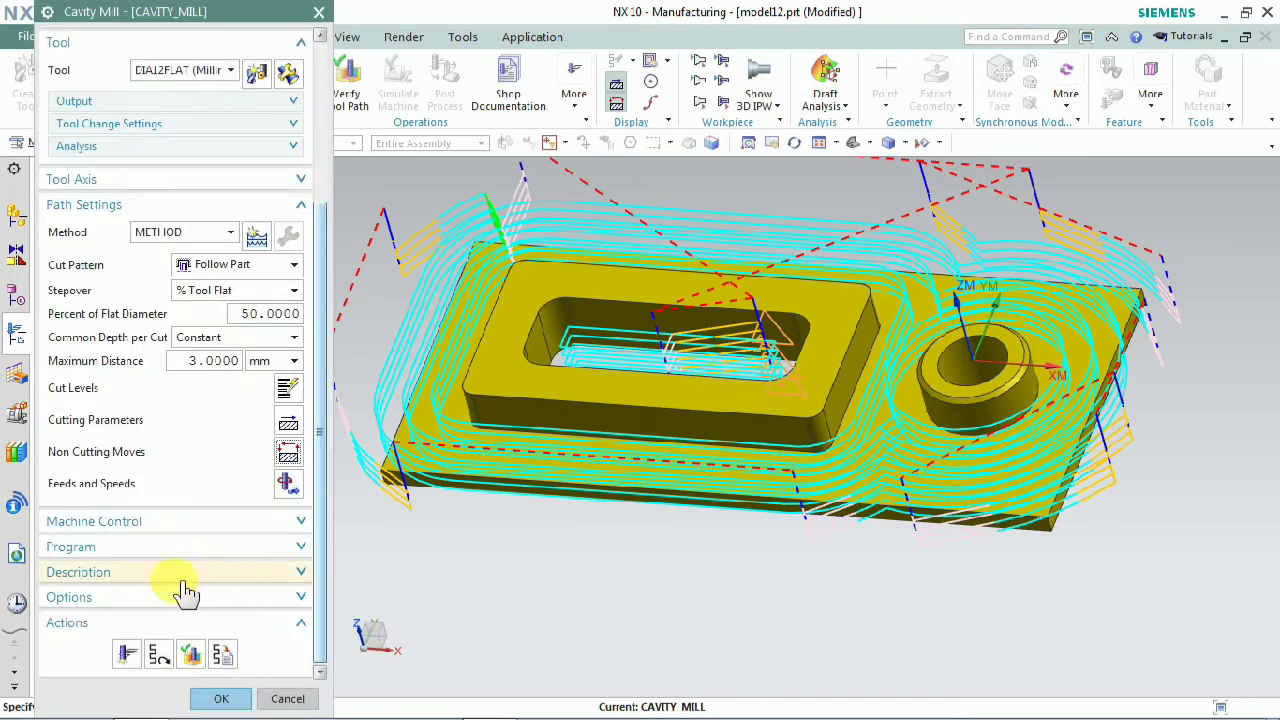
# Regenerate the toolpath with the helical slot entry, dismiss the warning, and view from above
pyautogui.click(128, 654)
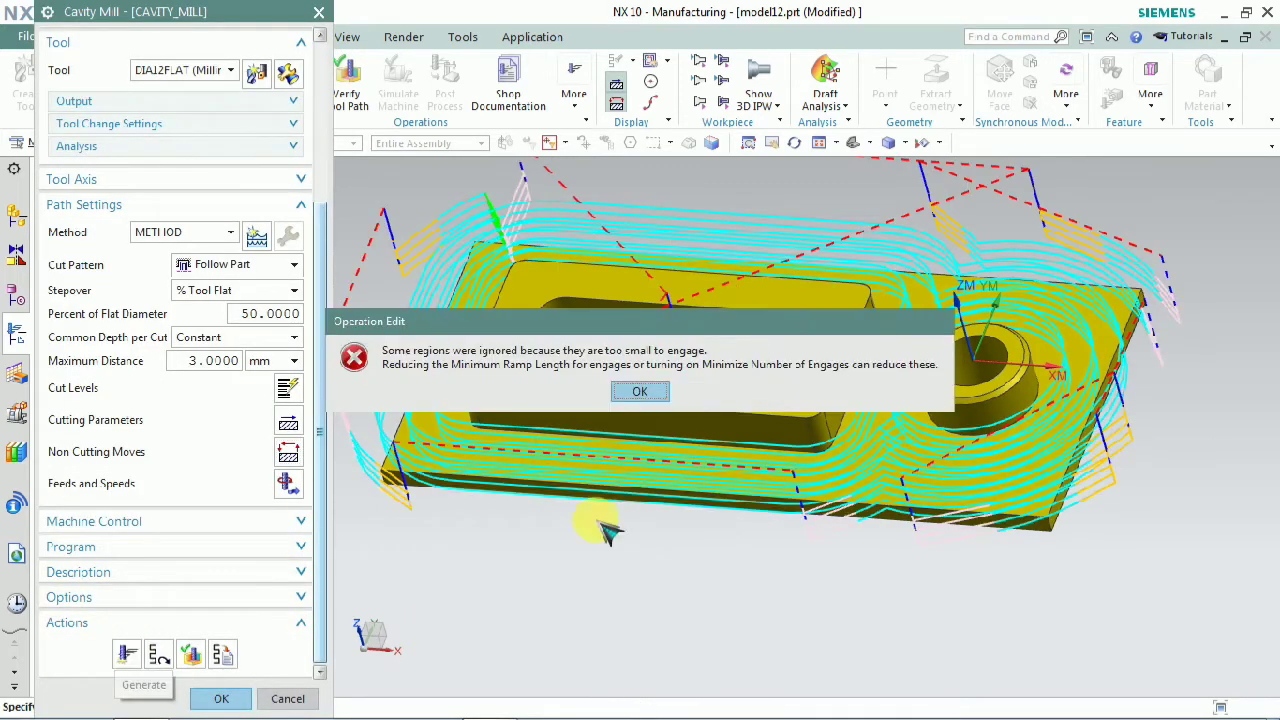
pyautogui.click(638, 392)
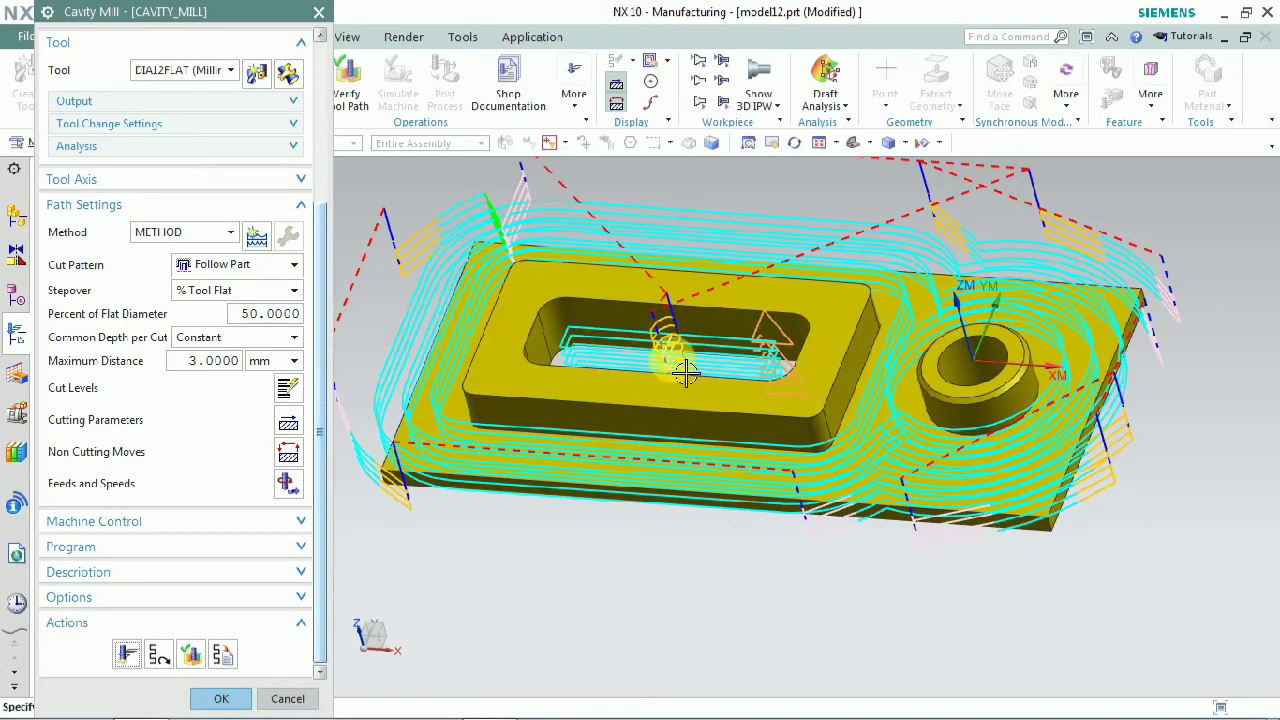
pyautogui.moveTo(688, 360)
pyautogui.mouseDown(button='middle')
pyautogui.moveTo(694, 380)
pyautogui.moveTo(745, 378)
pyautogui.moveTo(689, 363)
pyautogui.moveTo(709, 366)
pyautogui.mouseUp(button='middle')
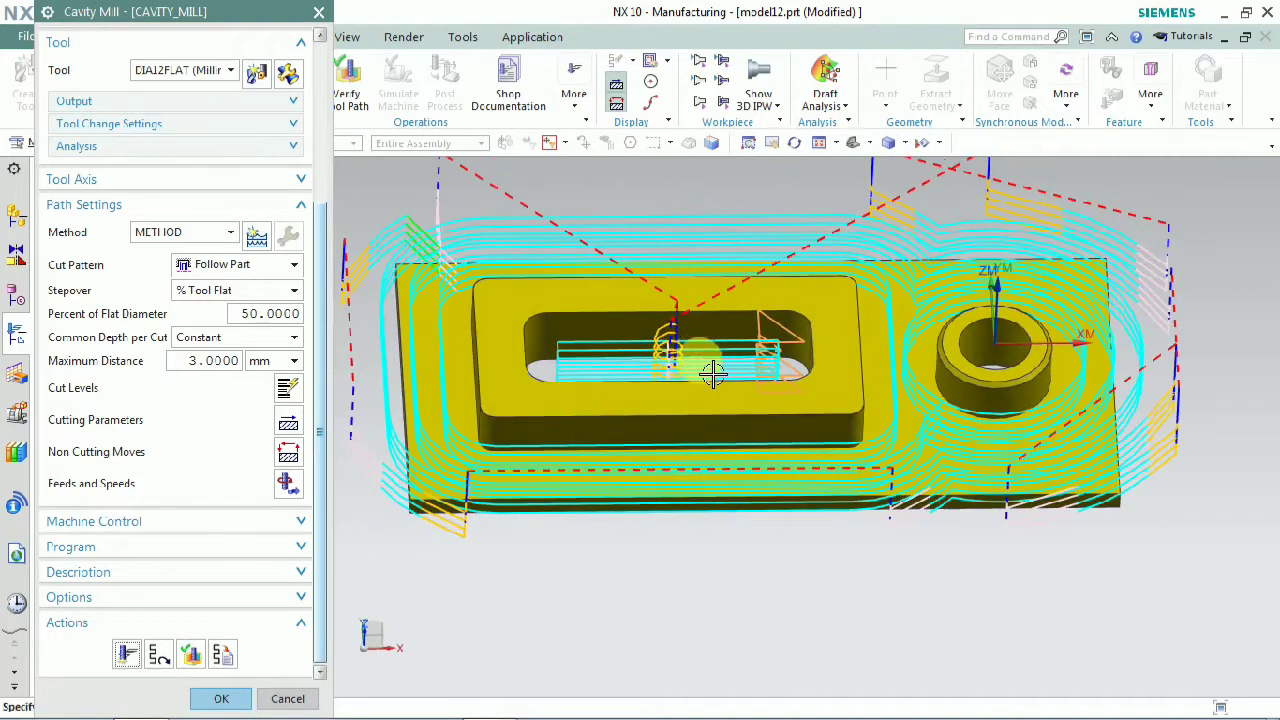
pyautogui.scroll(-2, 713, 375)
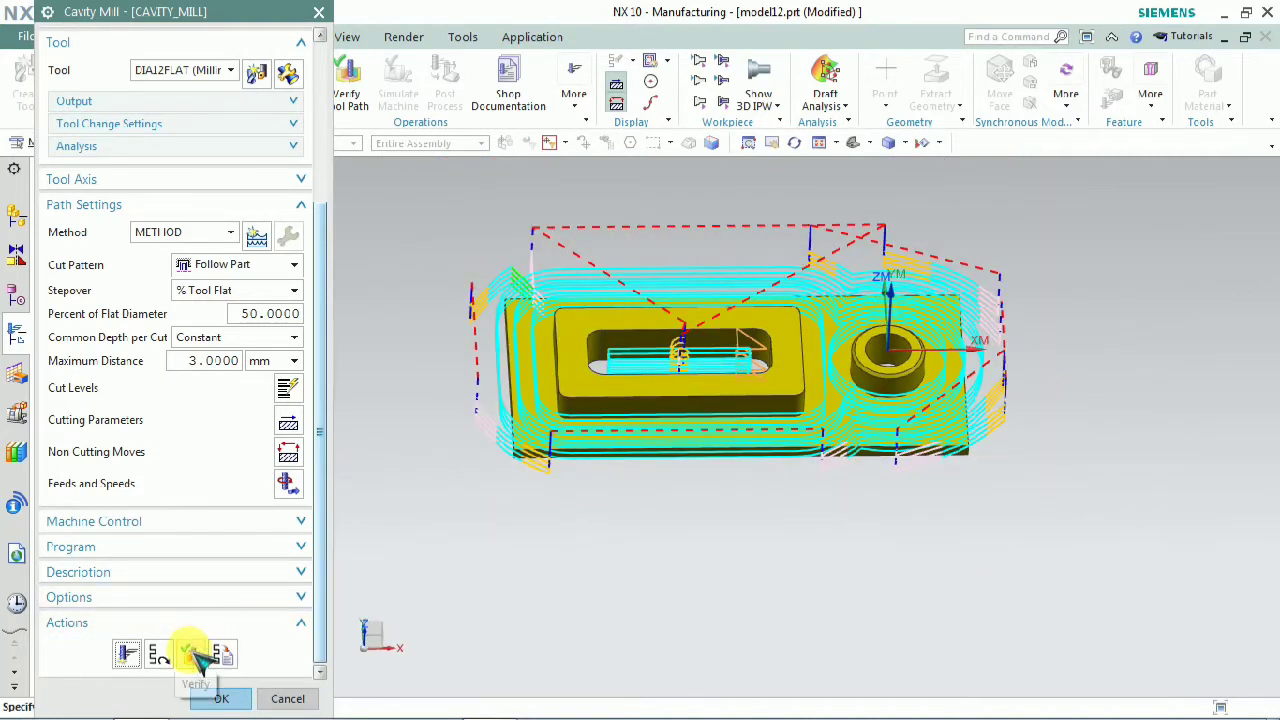
# Play the 3D dynamic verification of the regenerated path at animation speed 5
pyautogui.click(198, 652)
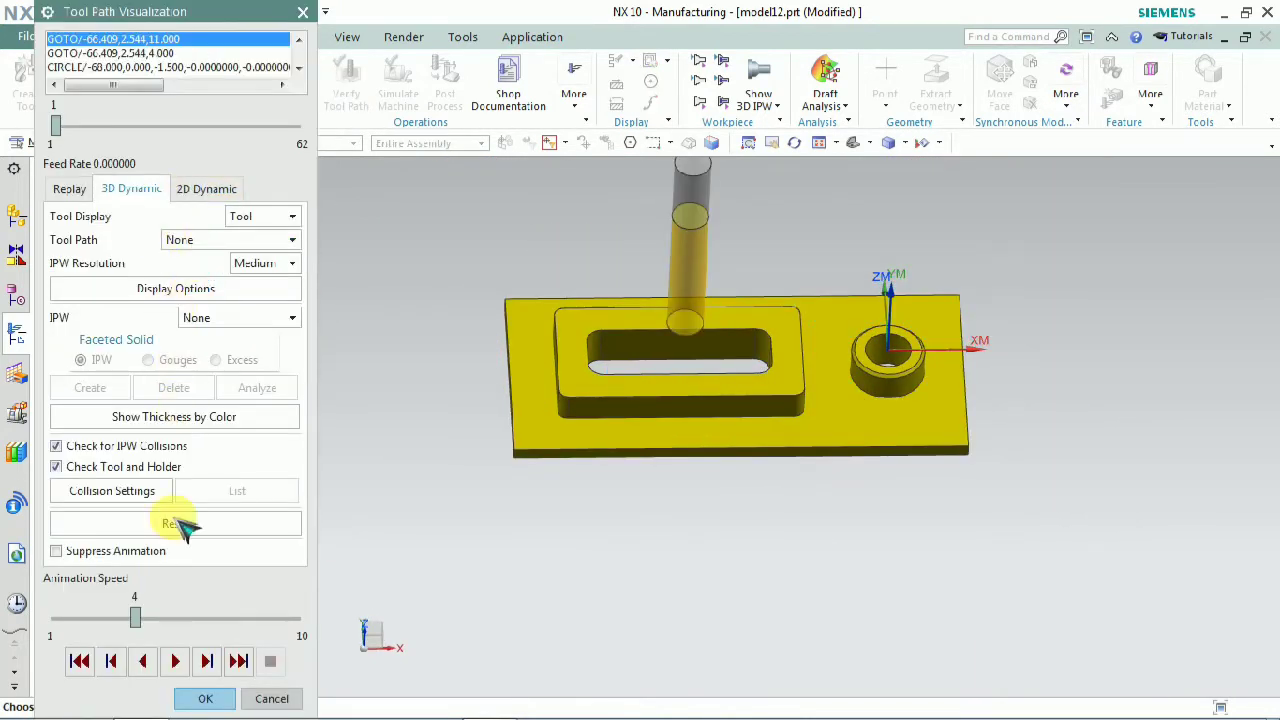
pyautogui.click(178, 661)
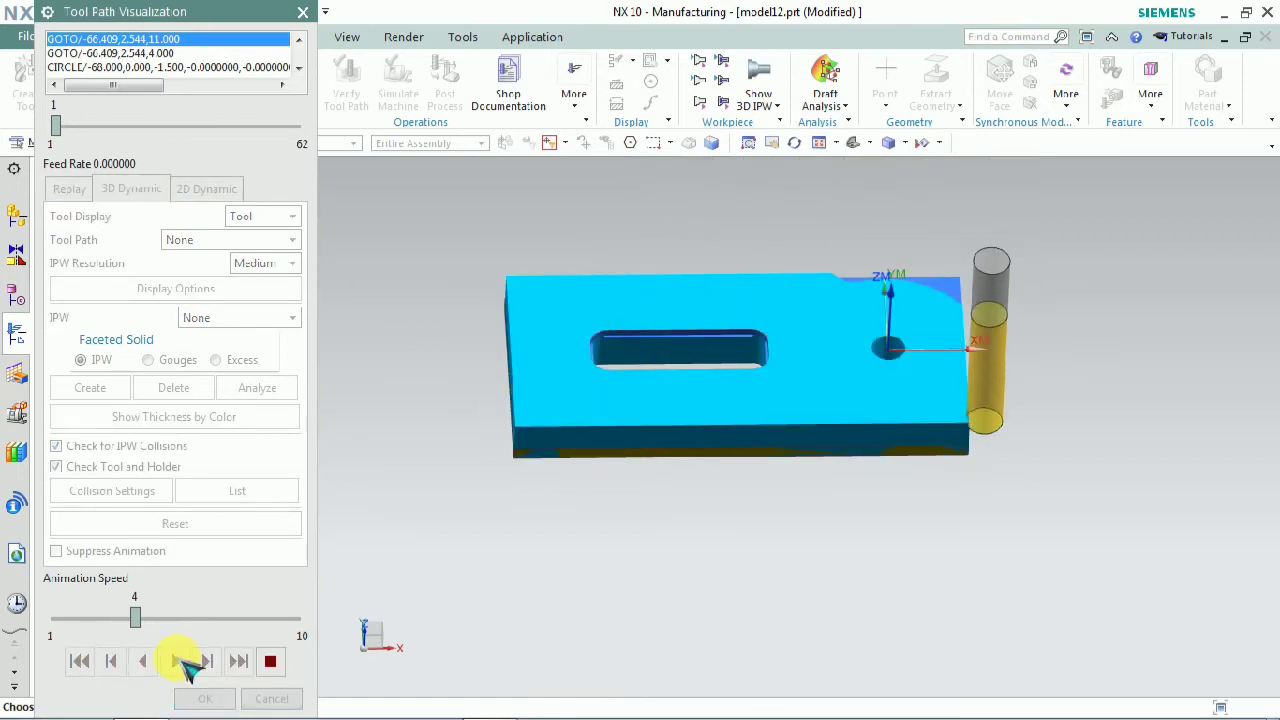
pyautogui.click(250, 620)
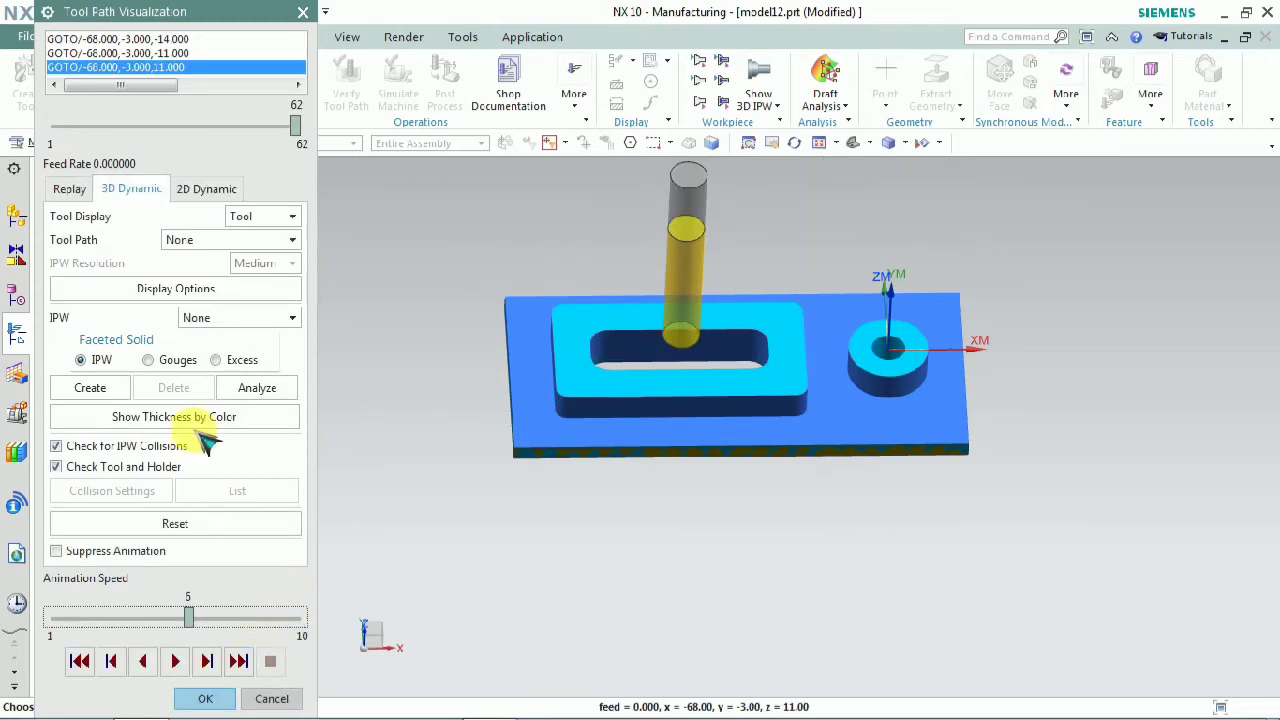
pyautogui.click(69, 188)
pyautogui.click(131, 188)
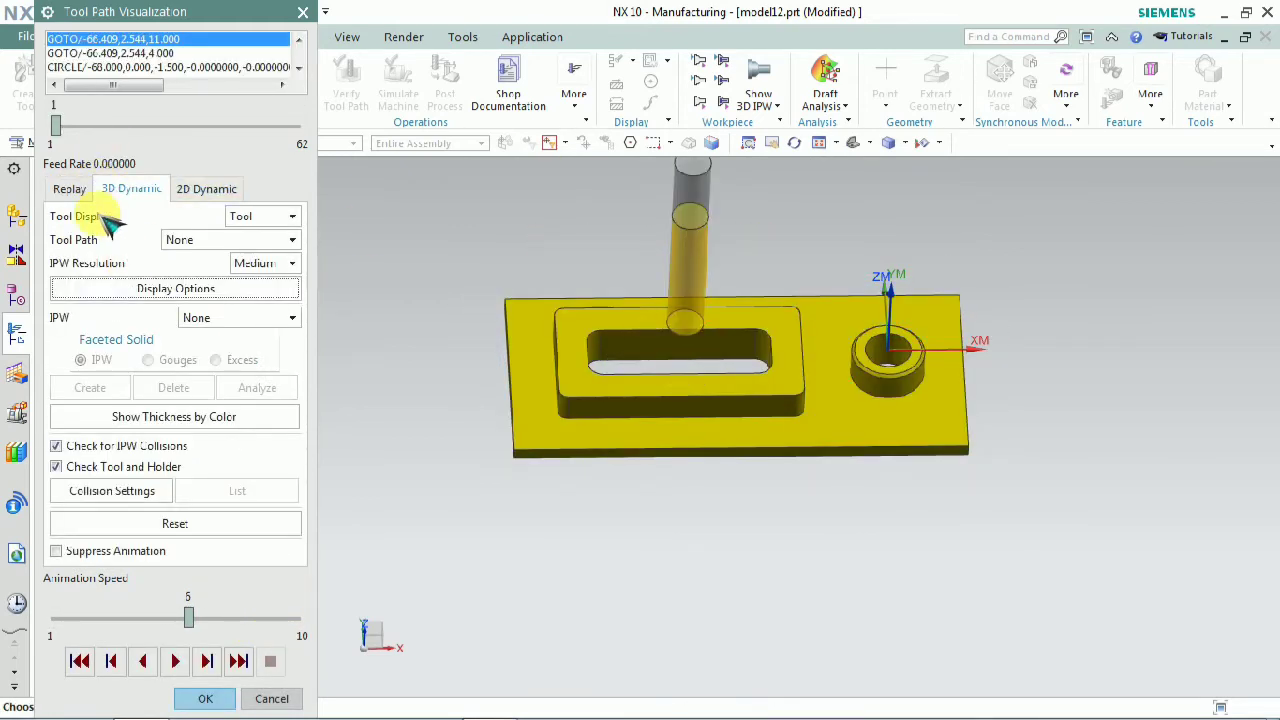
# Review the Cavity Mill path lines in Replay from orbited, zoomed and F8 top views, then close verification
pyautogui.click(66, 190)
pyautogui.scroll(5, 691, 374)
pyautogui.moveTo(691, 374); pyautogui.dragTo(700, 428, button='middle')
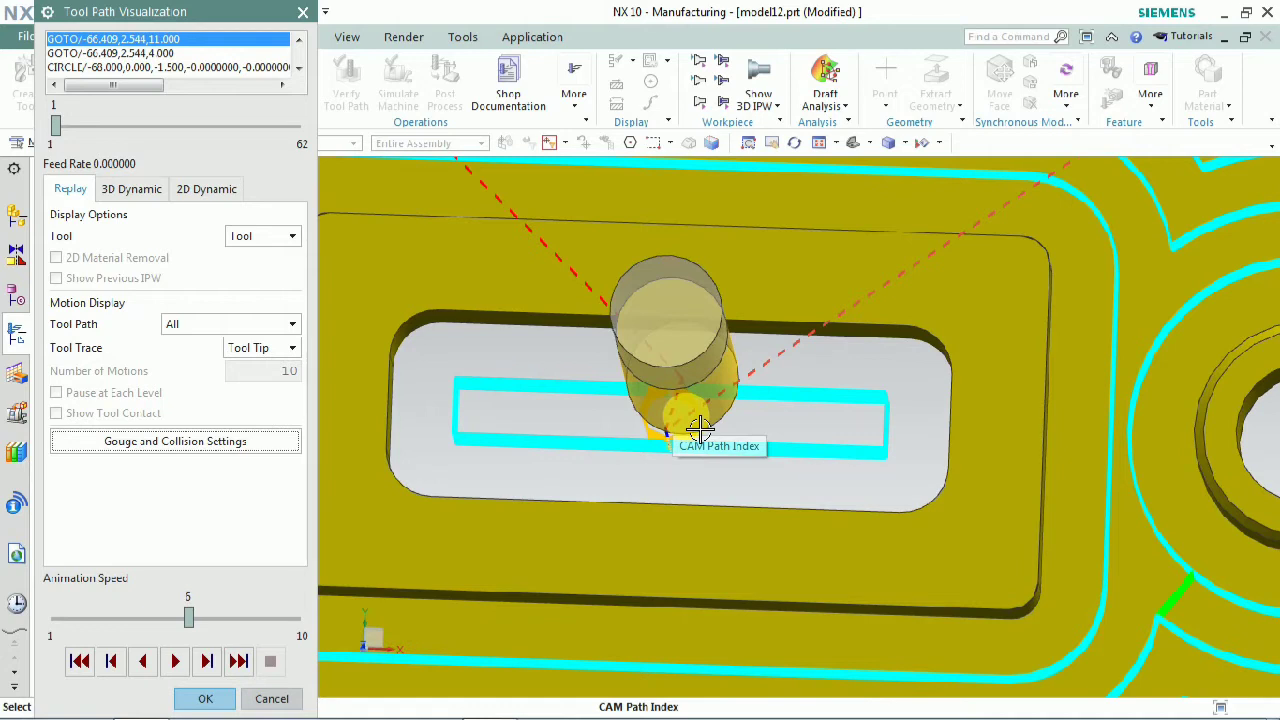
pyautogui.press('F8')
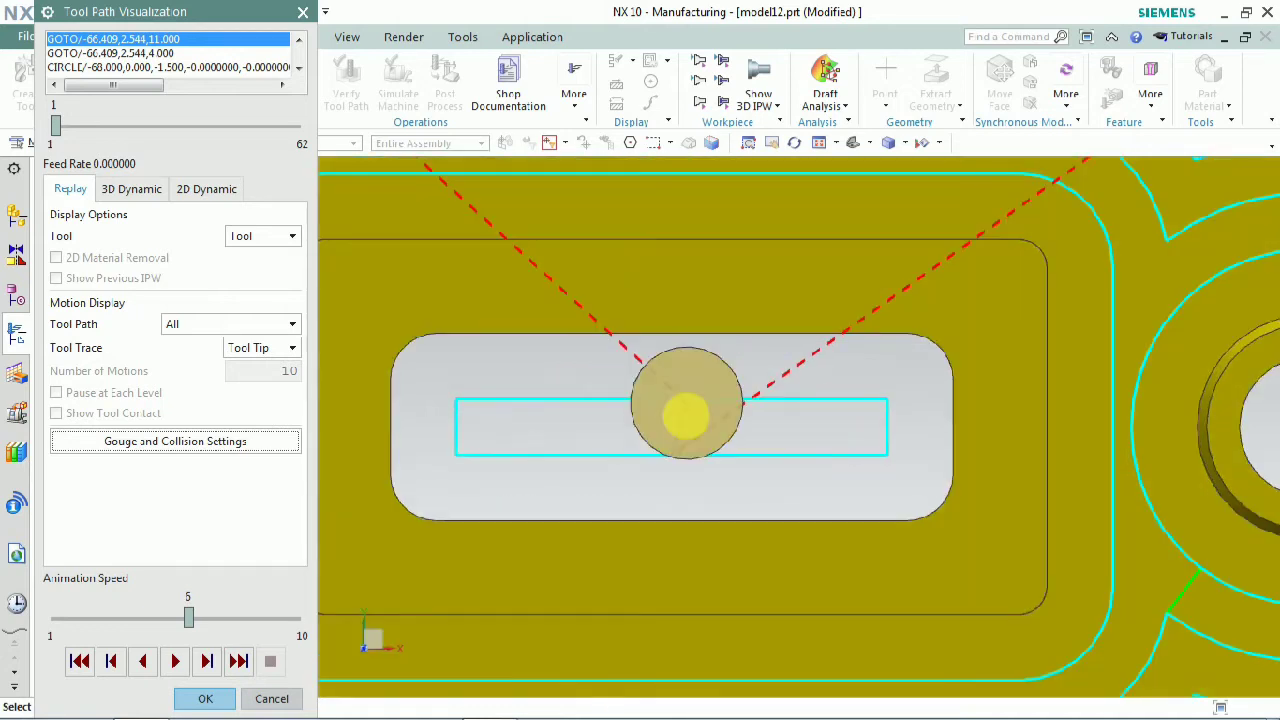
pyautogui.scroll(-4, 733, 425)
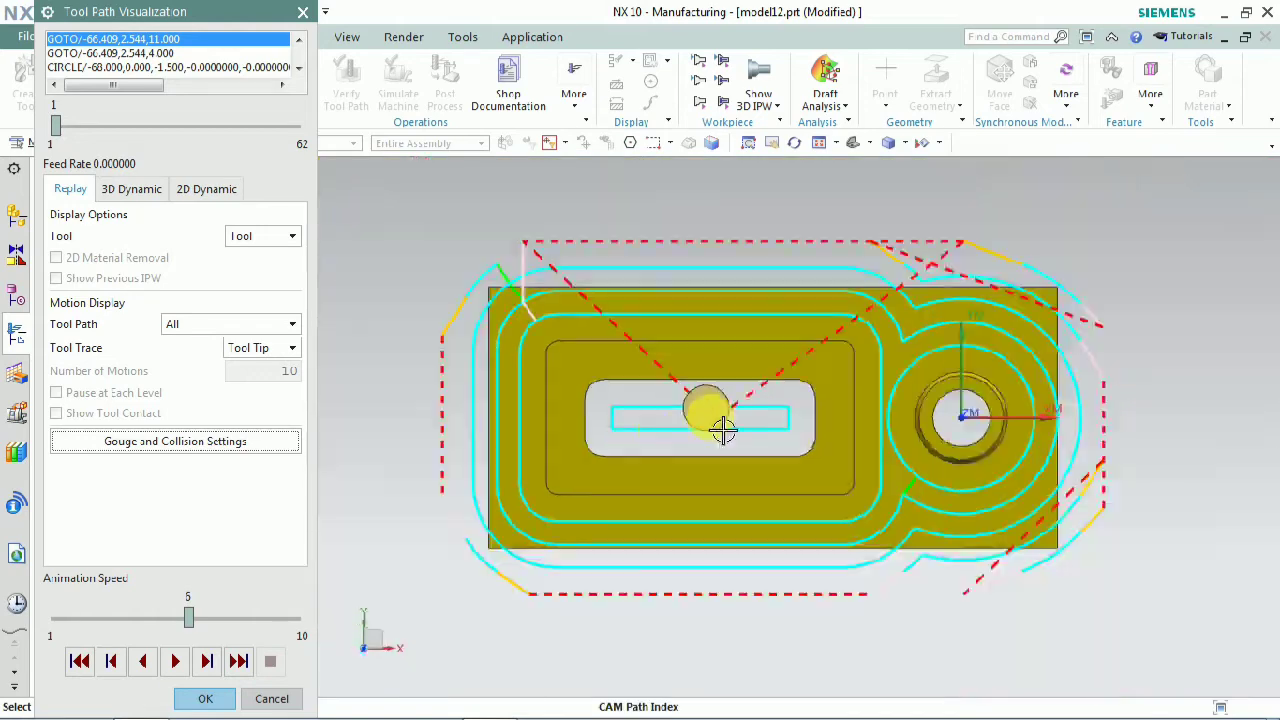
pyautogui.moveTo(672, 441); pyautogui.dragTo(672, 452, button='middle')
pyautogui.scroll(2, 695, 453)
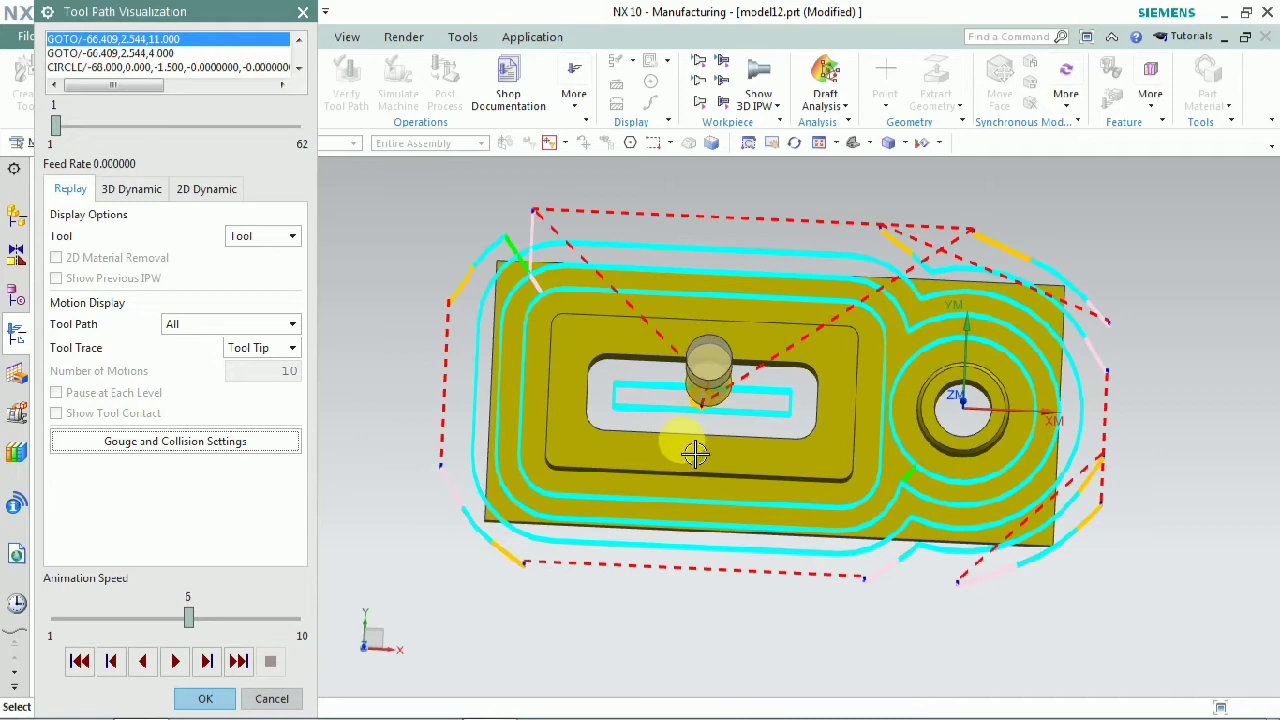
pyautogui.scroll(-3, 735, 365)
pyautogui.moveTo(780, 397); pyautogui.dragTo(833, 366, button='middle')
pyautogui.scroll(3, 800, 440)
pyautogui.scroll(4, 833, 366)
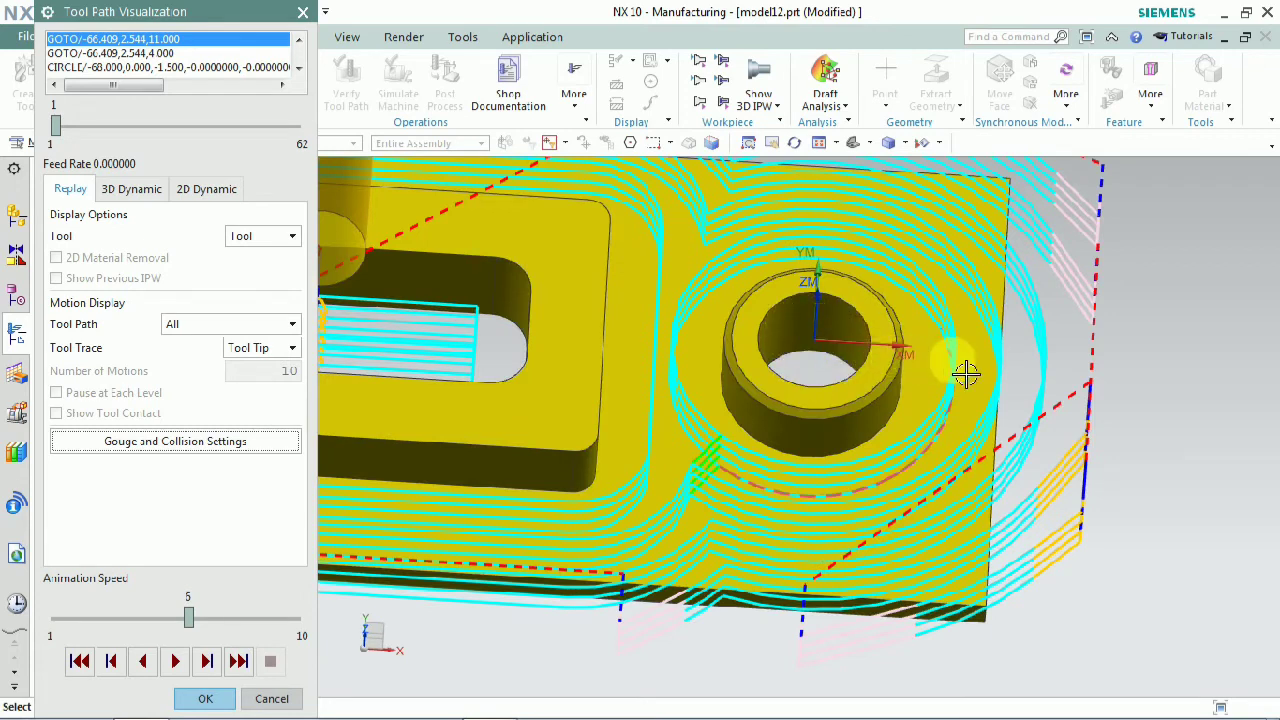
pyautogui.scroll(-2, 965, 373)
pyautogui.scroll(-2, 872, 370)
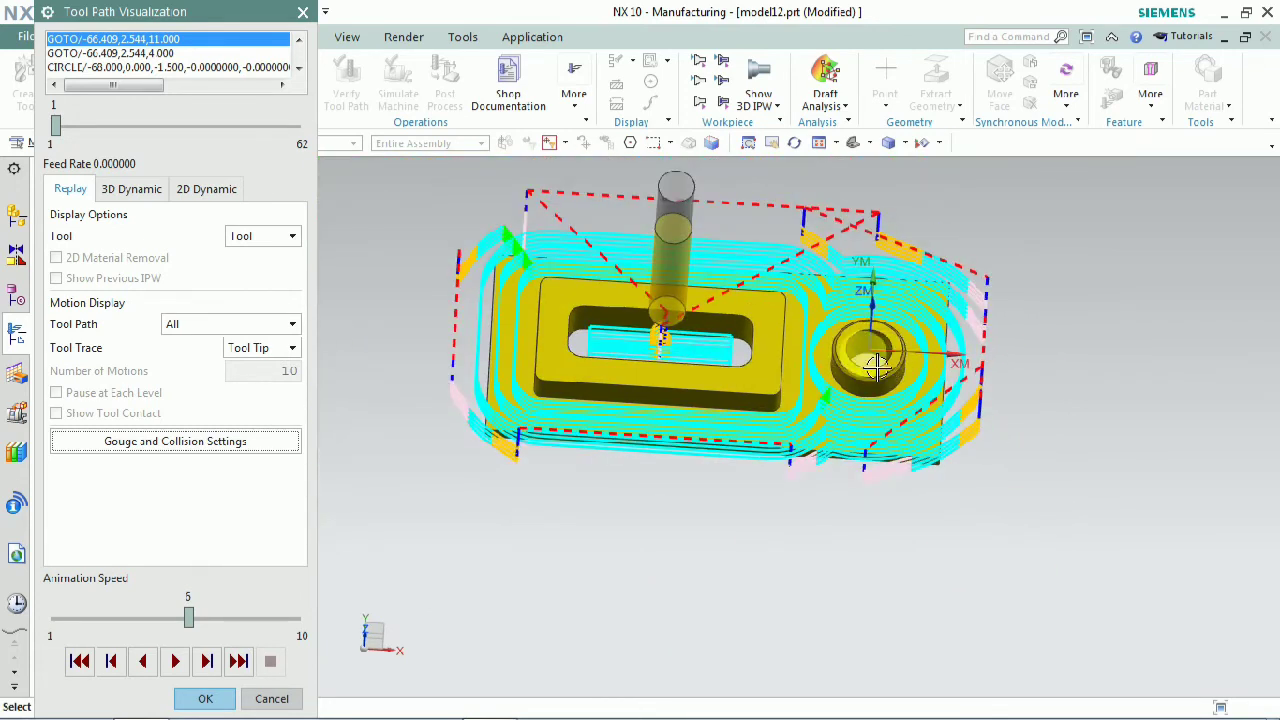
pyautogui.click(224, 699)
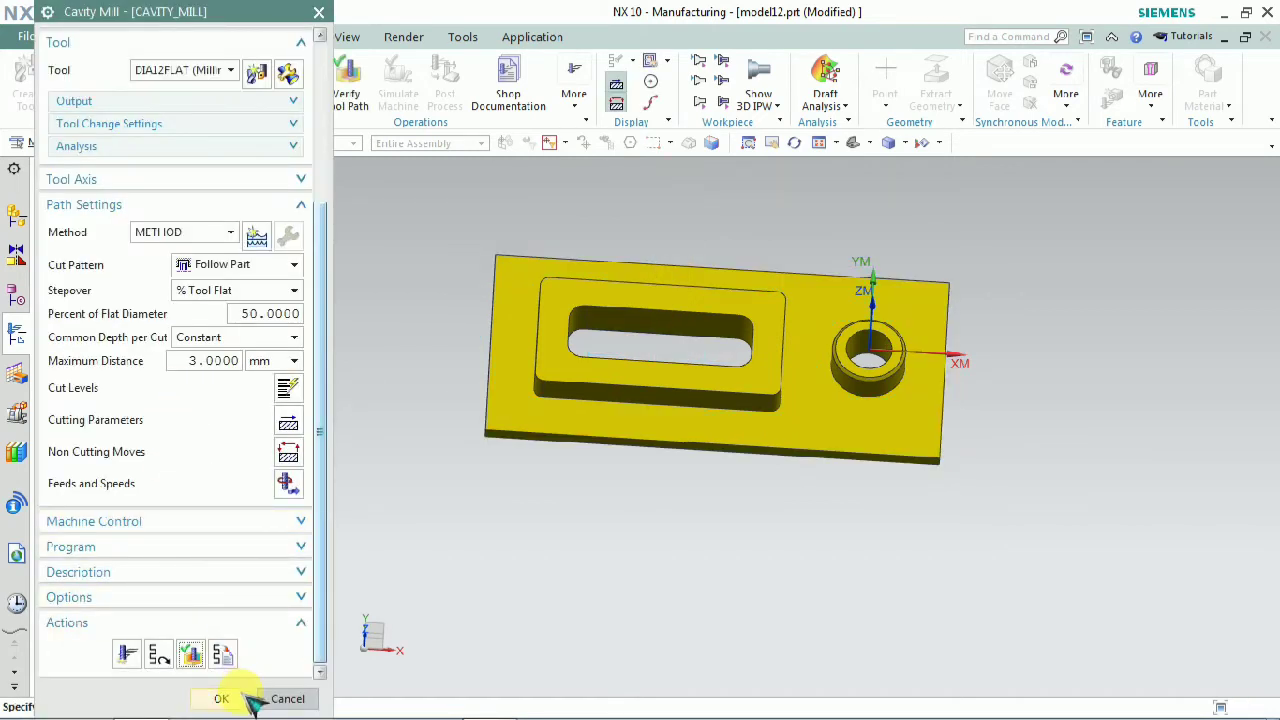
# Accept the Cavity Mill operation and select CAVITY_MILL in the Operation Navigator
pyautogui.click(224, 699)
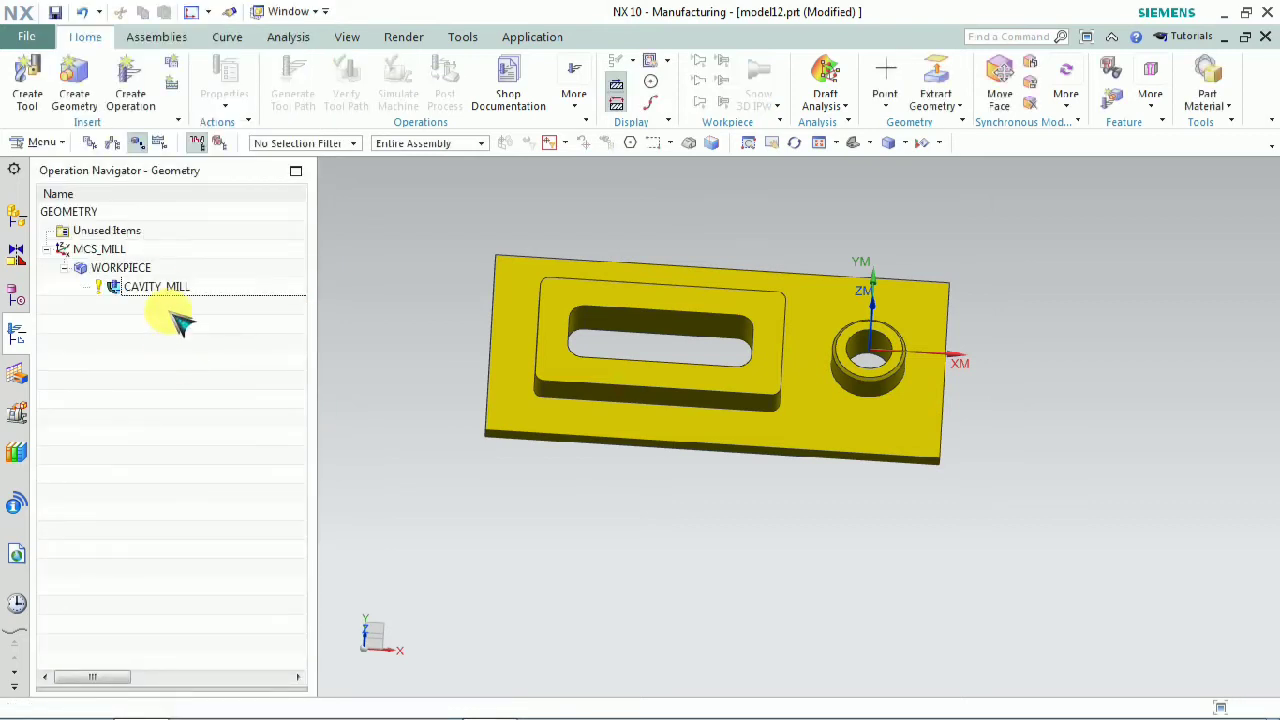
pyautogui.moveTo(515, 318); pyautogui.dragTo(451, 361, button='middle')
pyautogui.click(205, 298)
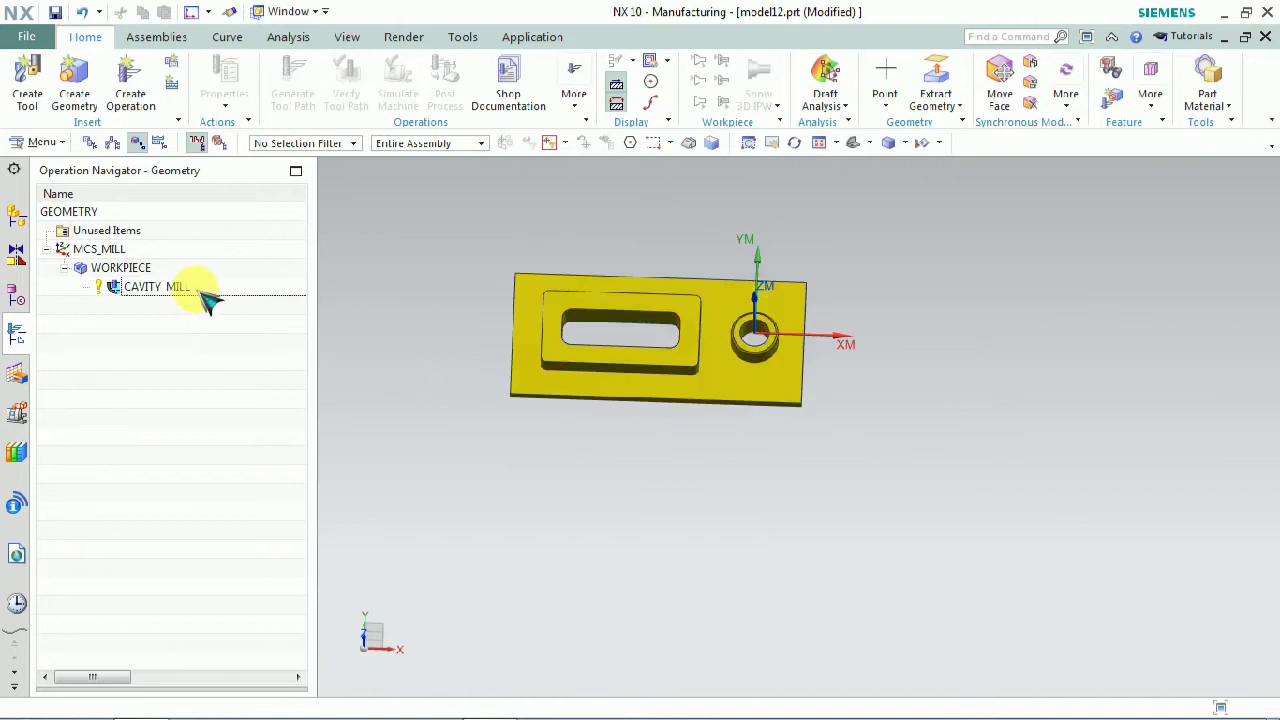
pyautogui.click(203, 294)
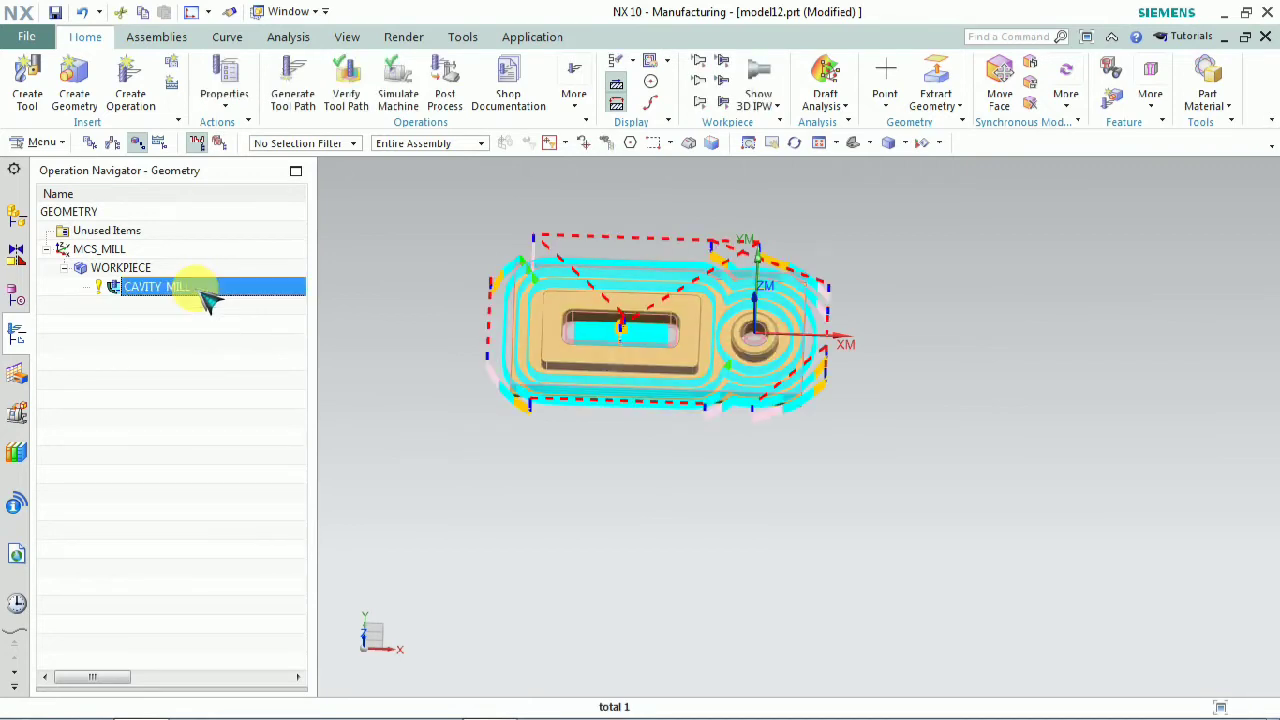
# Insert a mill_contour Zlevel Profile operation keeping the name ZLEVEL_PROFILE
pyautogui.rightClick(207, 297)
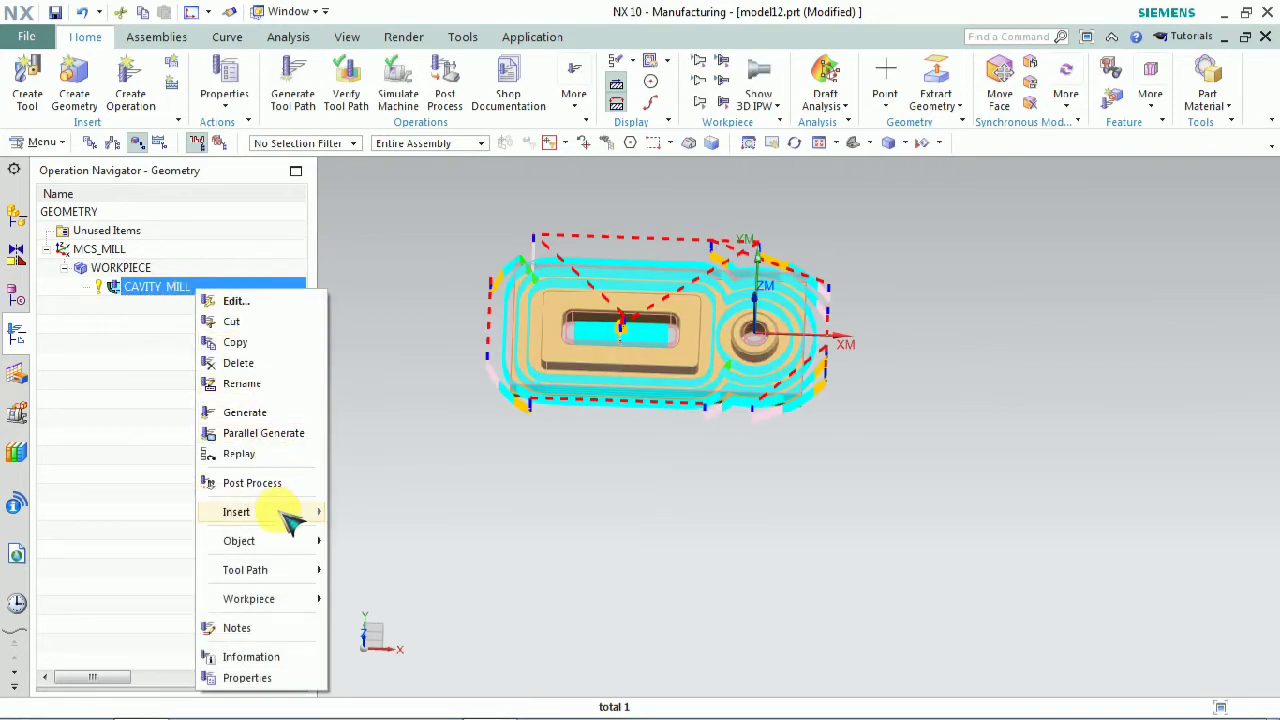
pyautogui.moveTo(286, 512)
pyautogui.click(380, 515)
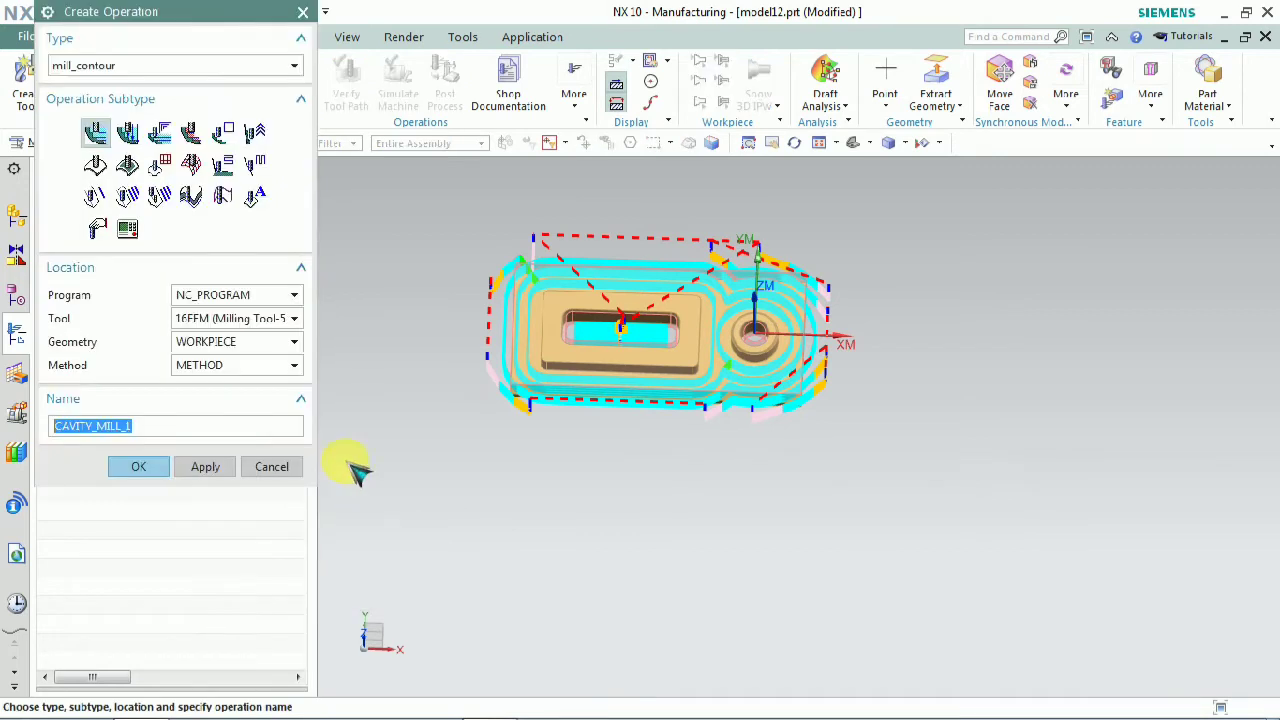
pyautogui.click(226, 138)
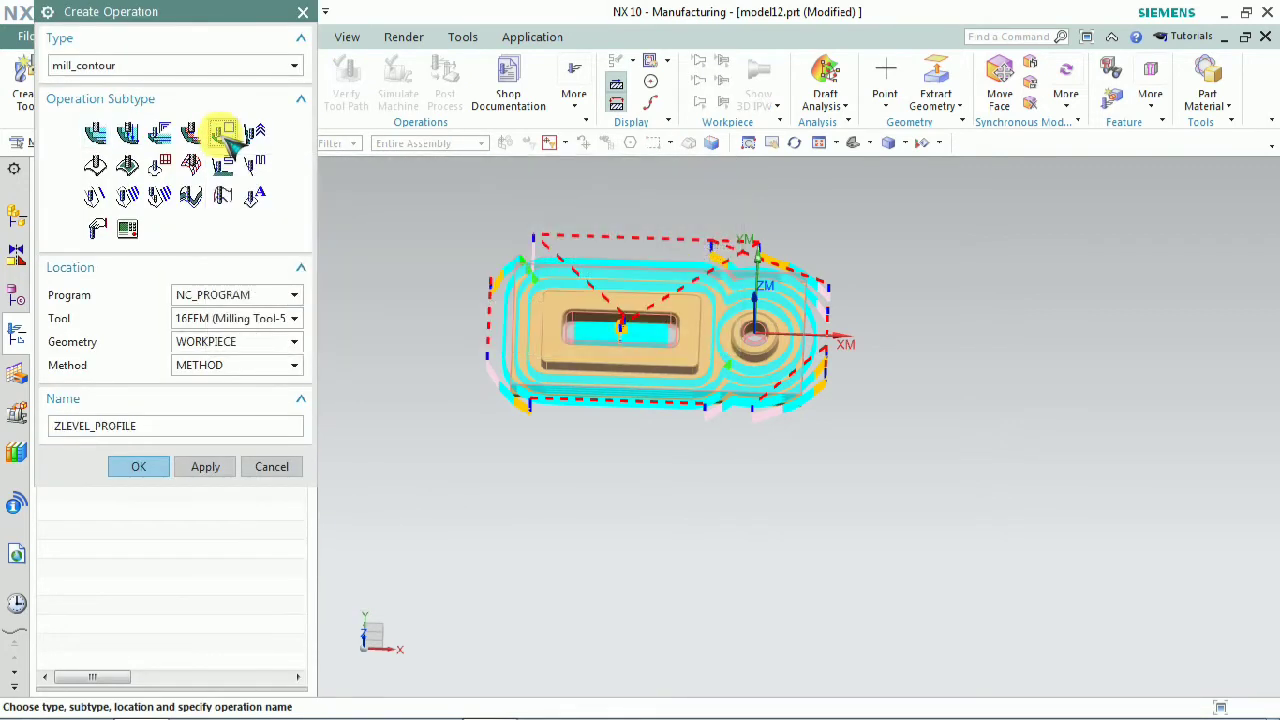
pyautogui.click(138, 466)
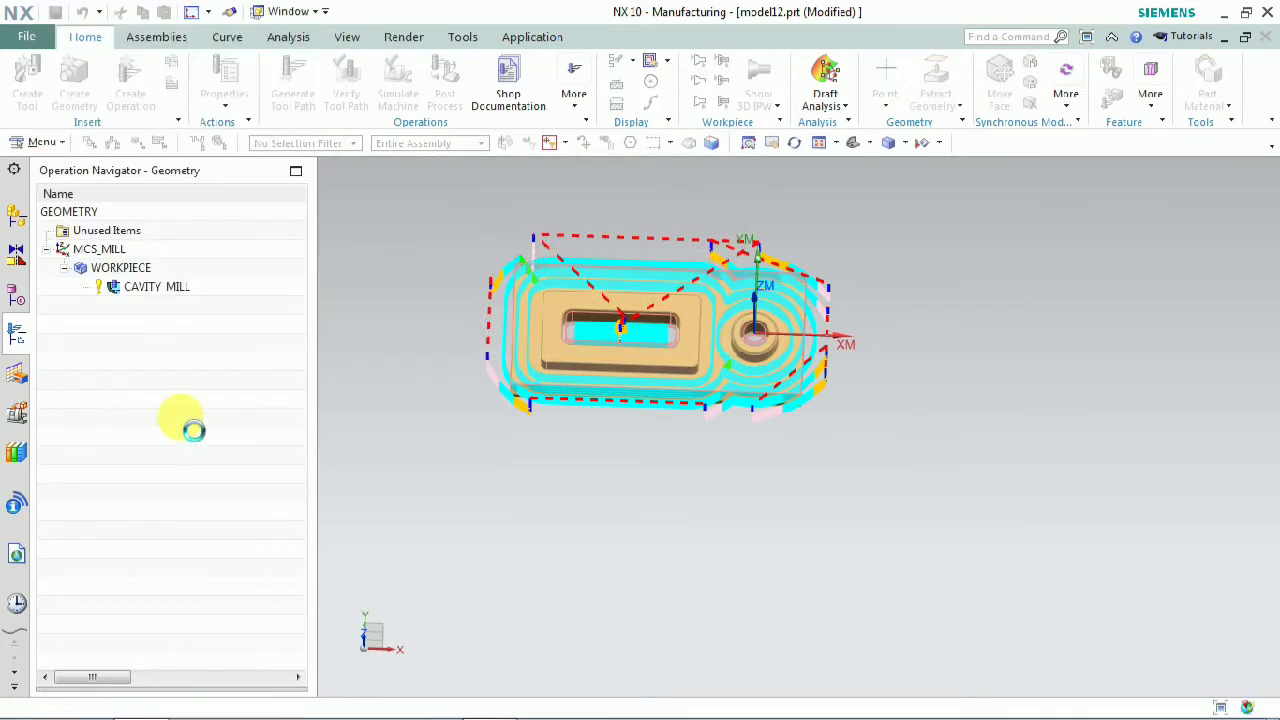
# Pick the frame top face, then with Tangent Faces add the walls, base plate and boss cylinder for 11 faces
pyautogui.click(262, 170)
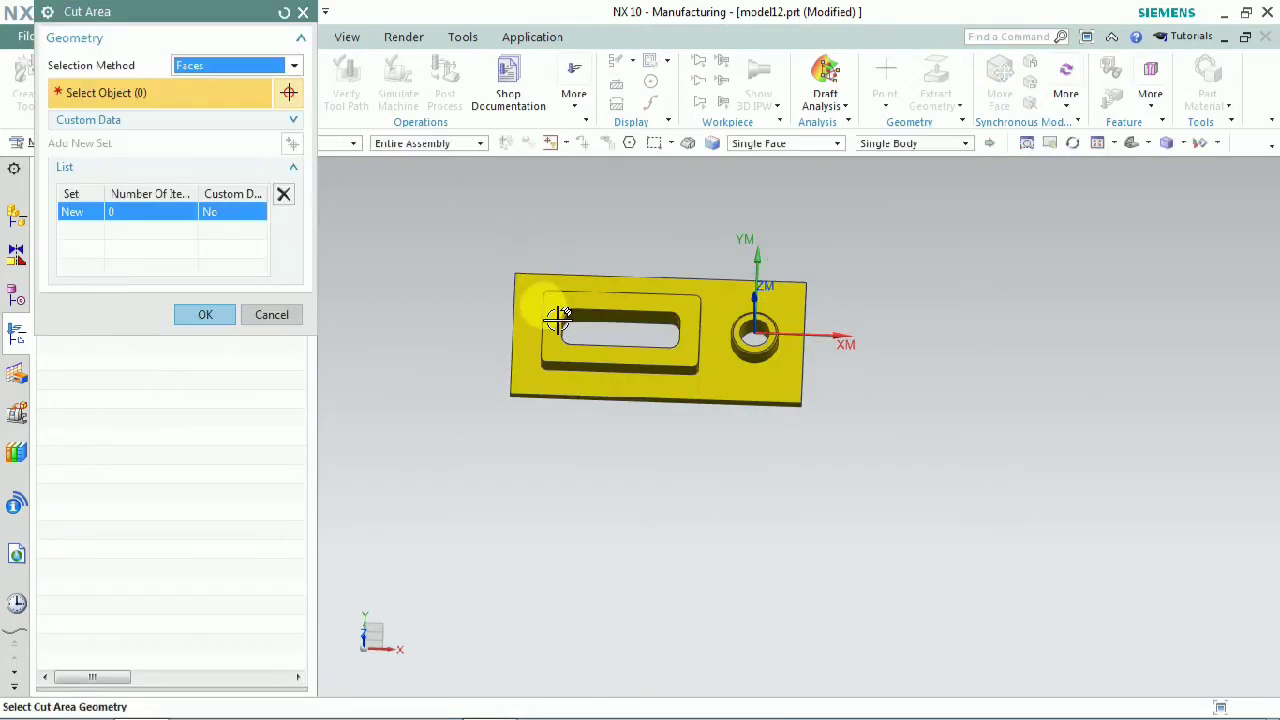
pyautogui.scroll(3, 565, 320)
pyautogui.moveTo(574, 337); pyautogui.dragTo(598, 301, button='middle')
pyautogui.click(600, 330)
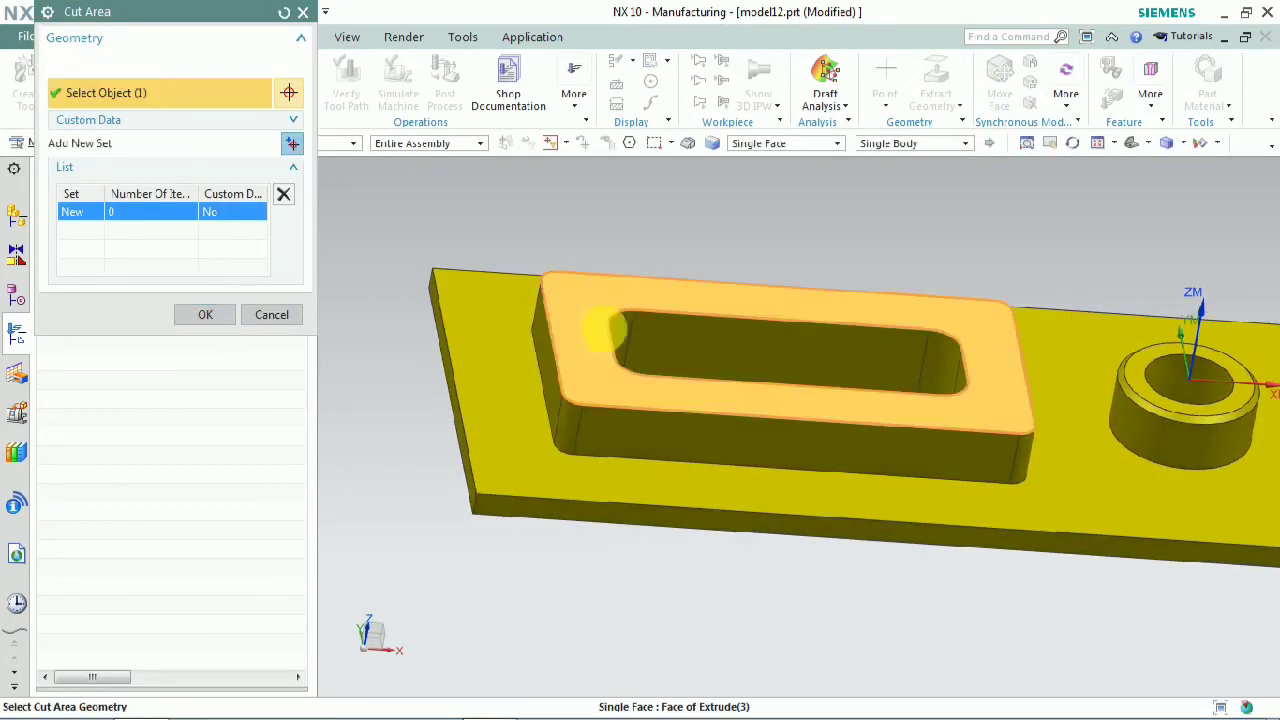
pyautogui.click(812, 145)
pyautogui.click(763, 175)
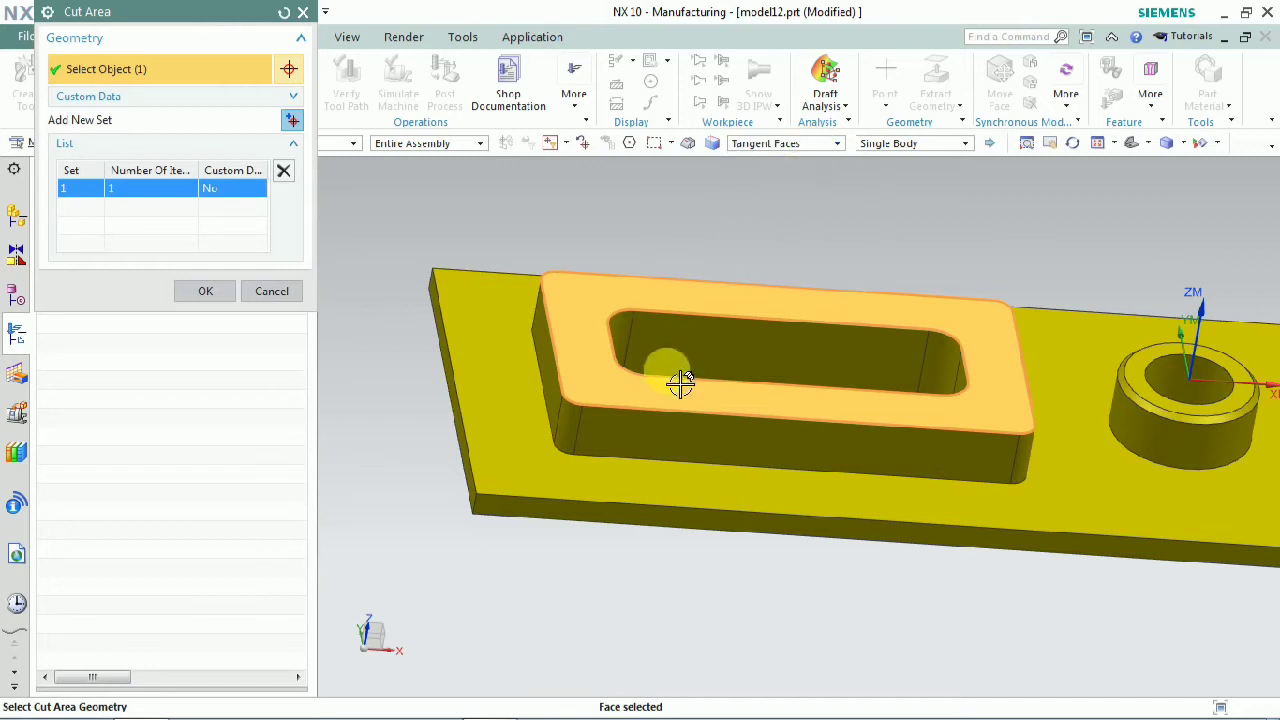
pyautogui.click(602, 440)
pyautogui.click(1060, 491)
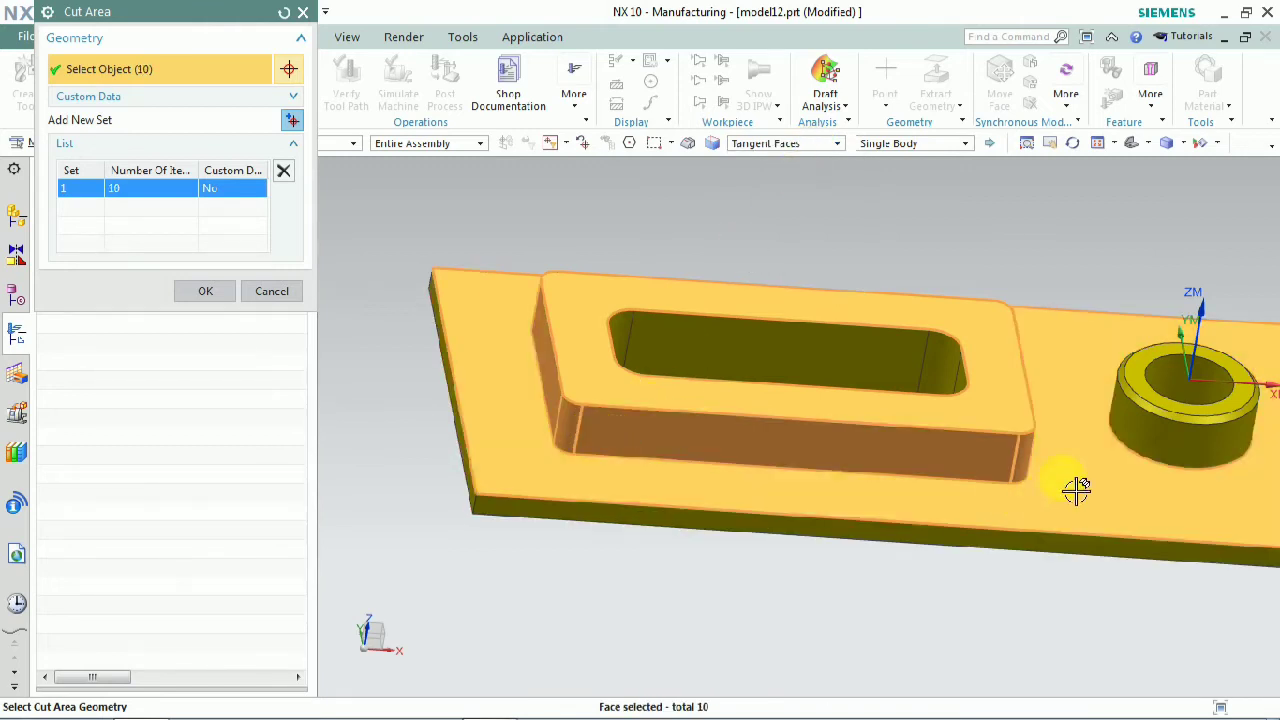
pyautogui.click(1113, 423)
pyautogui.scroll(-2, 1051, 391)
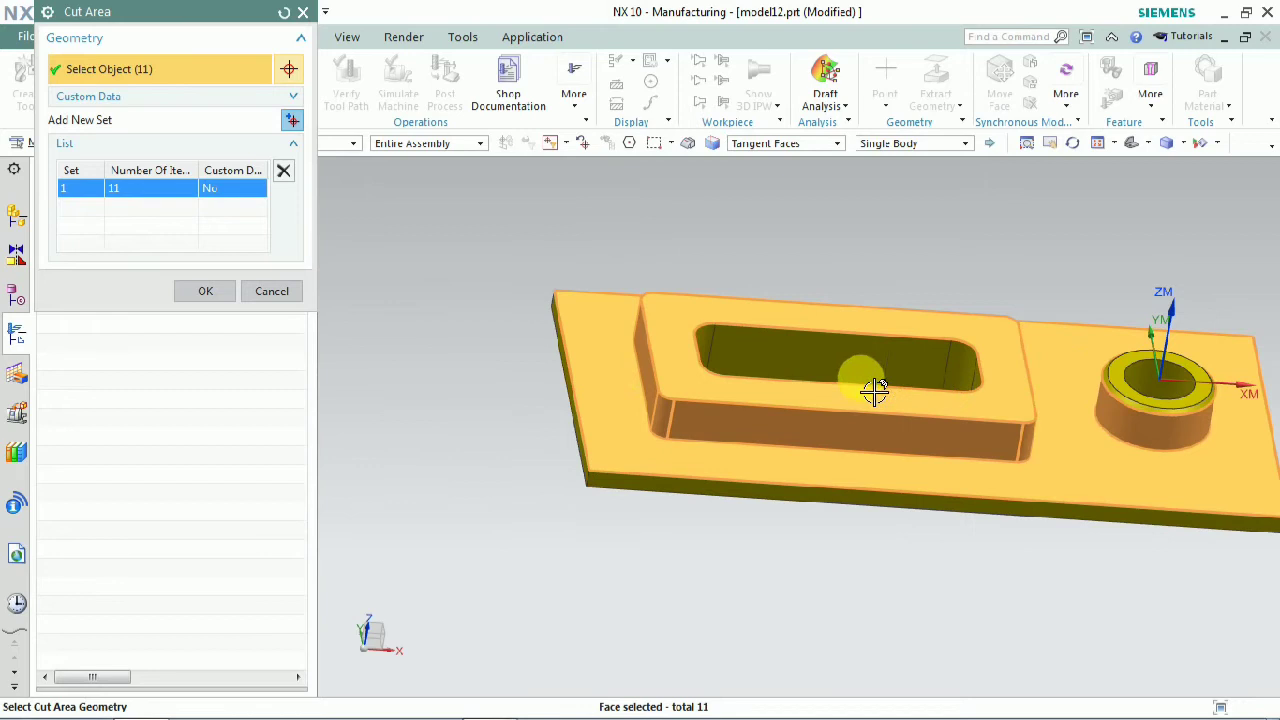
pyautogui.click(202, 291)
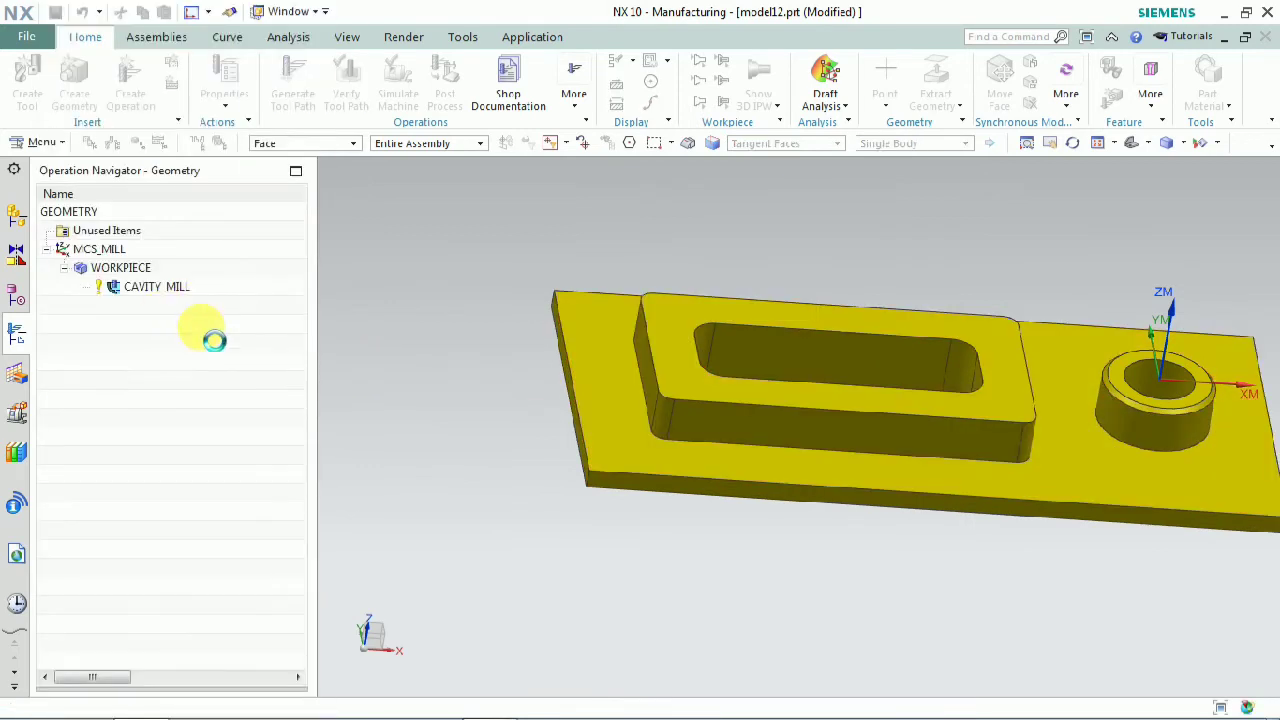
# Assign the DIA12FLAT tool to the Zlevel Profile operation
pyautogui.click(157, 234)
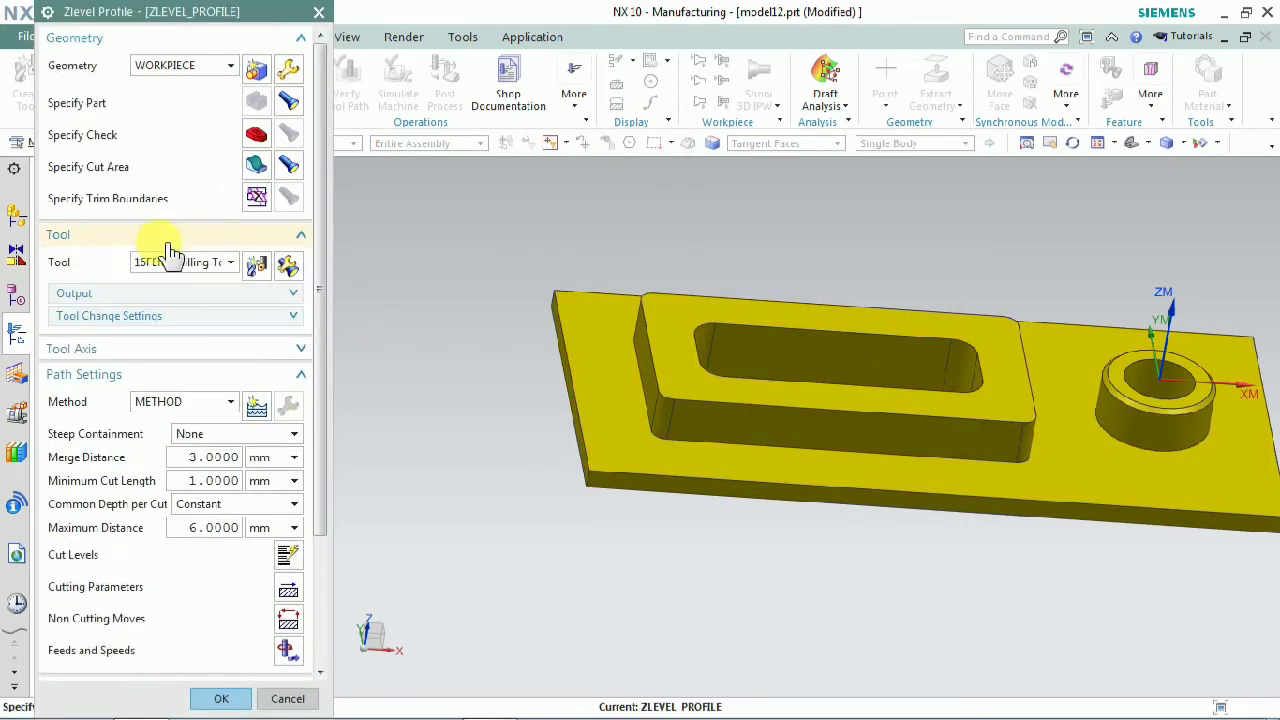
pyautogui.click(185, 262)
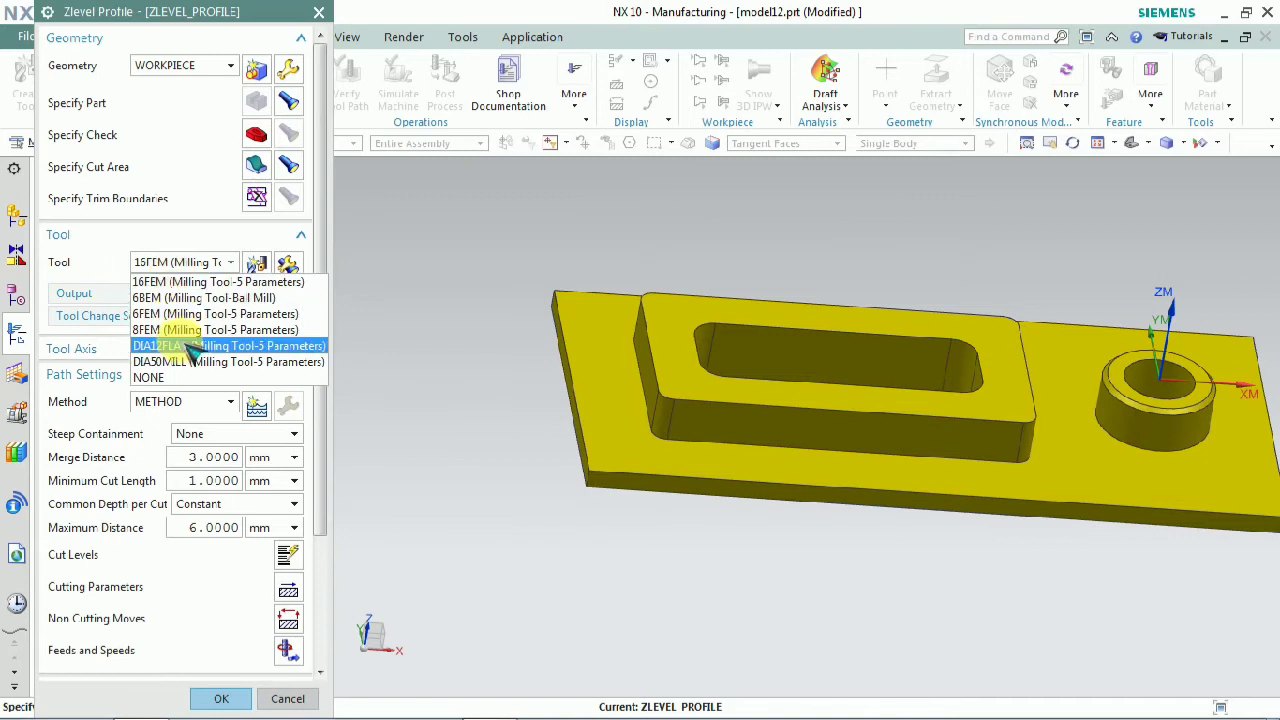
pyautogui.click(190, 346)
pyautogui.click(192, 457)
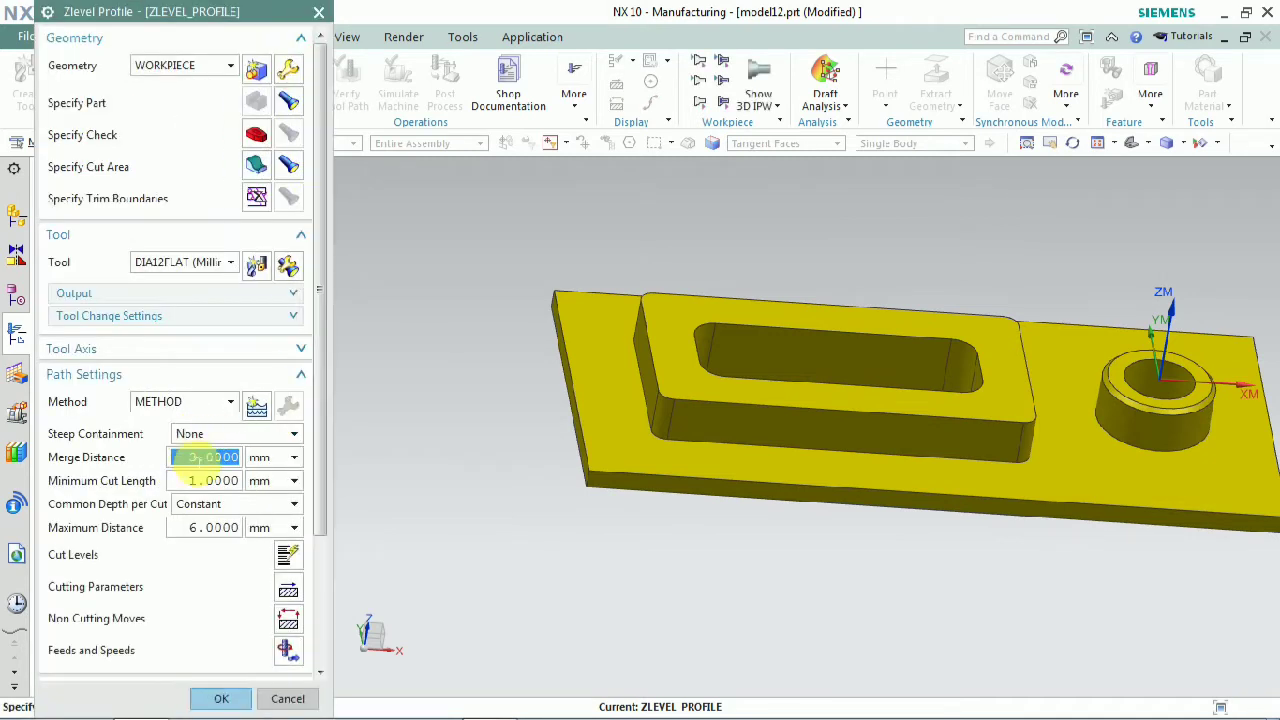
# Generate the Zlevel Profile toolpath and inspect its passes around the frame and boss
pyautogui.scroll(-3, 200, 470)
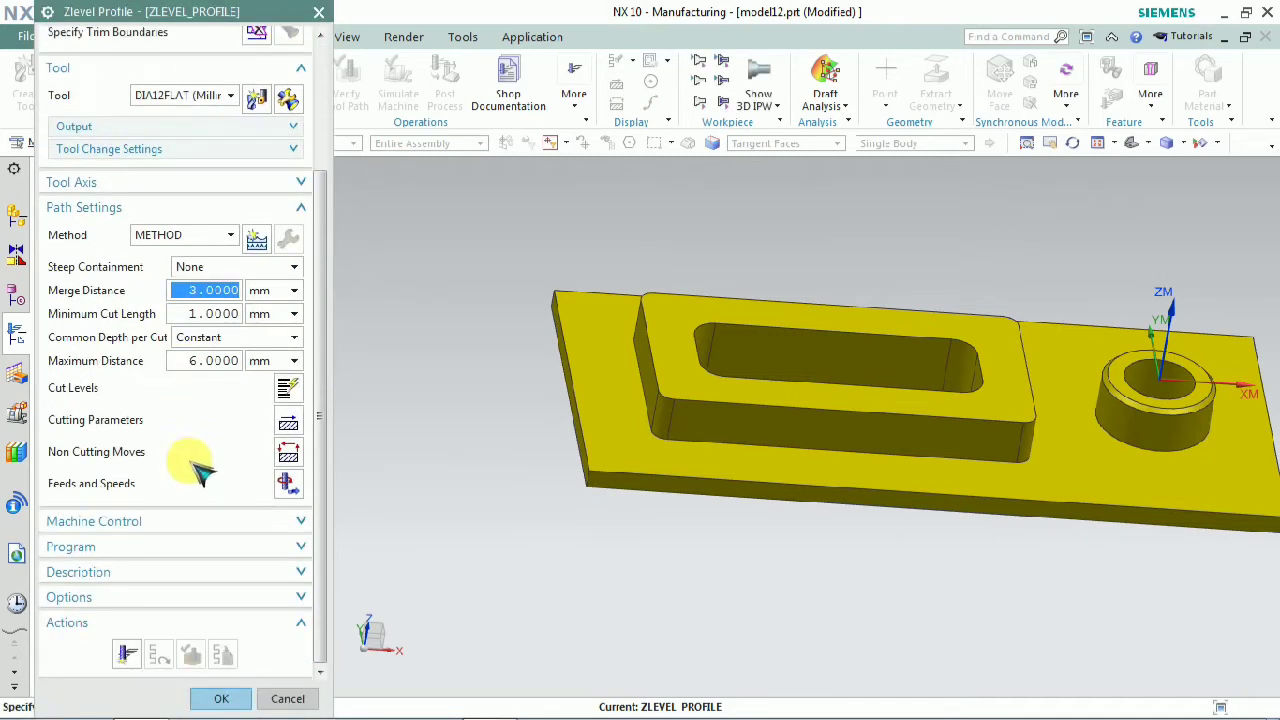
pyautogui.click(127, 652)
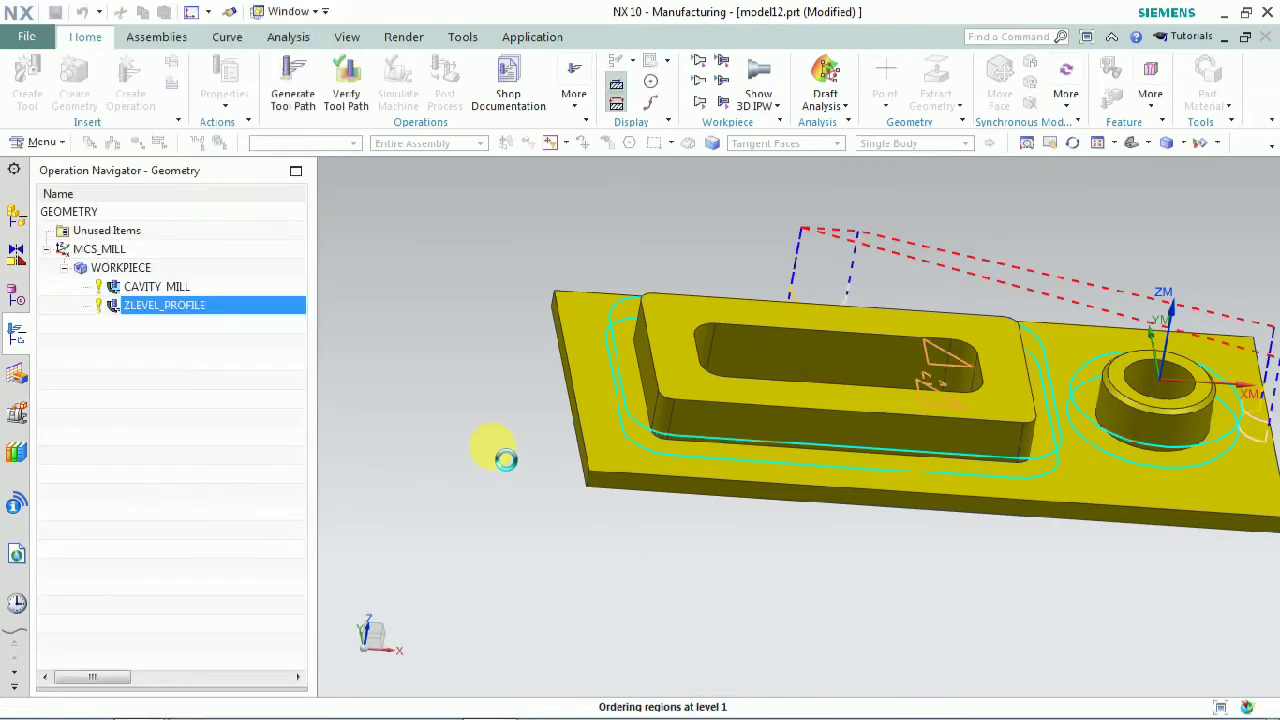
pyautogui.scroll(-5, 925, 437)
pyautogui.moveTo(880, 330); pyautogui.dragTo(850, 340, button='middle')
pyautogui.scroll(5, 757, 381)
pyautogui.moveTo(723, 320); pyautogui.dragTo(540, 410, button='middle')
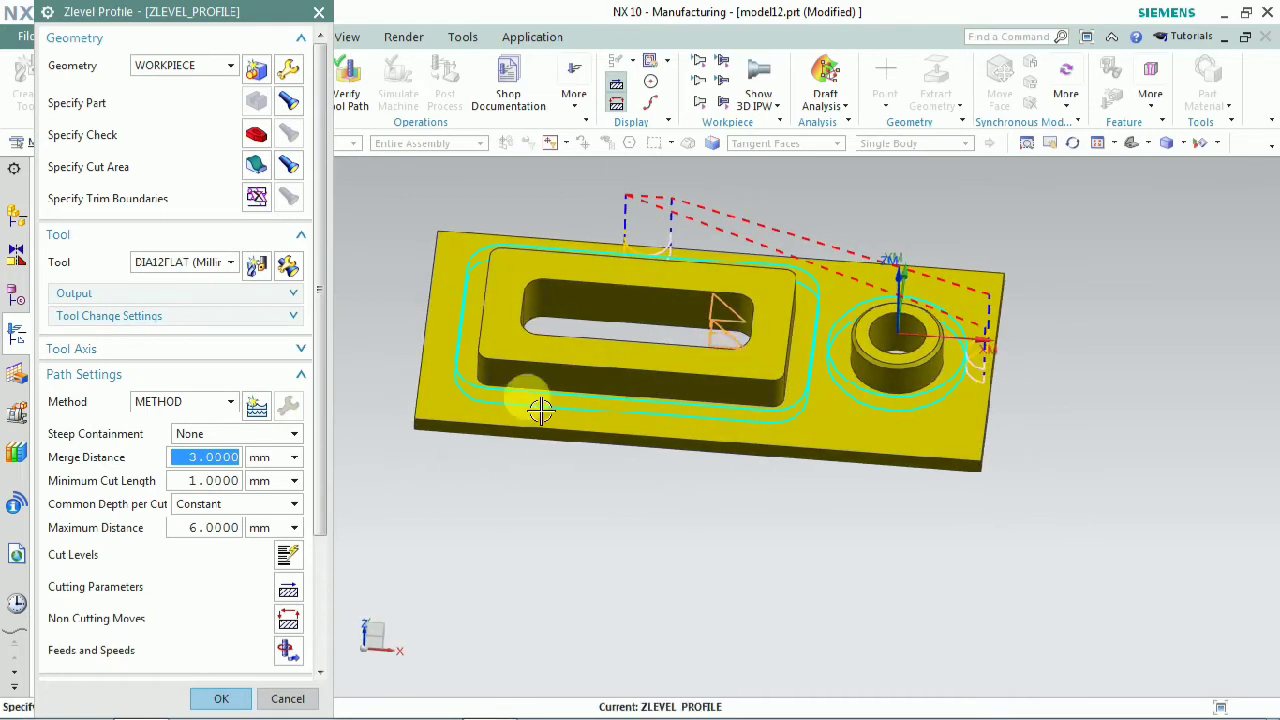
# In Cutting Parameters, enable Cut Between Levels with a 50% Tool Flat stepover
pyautogui.click(288, 592)
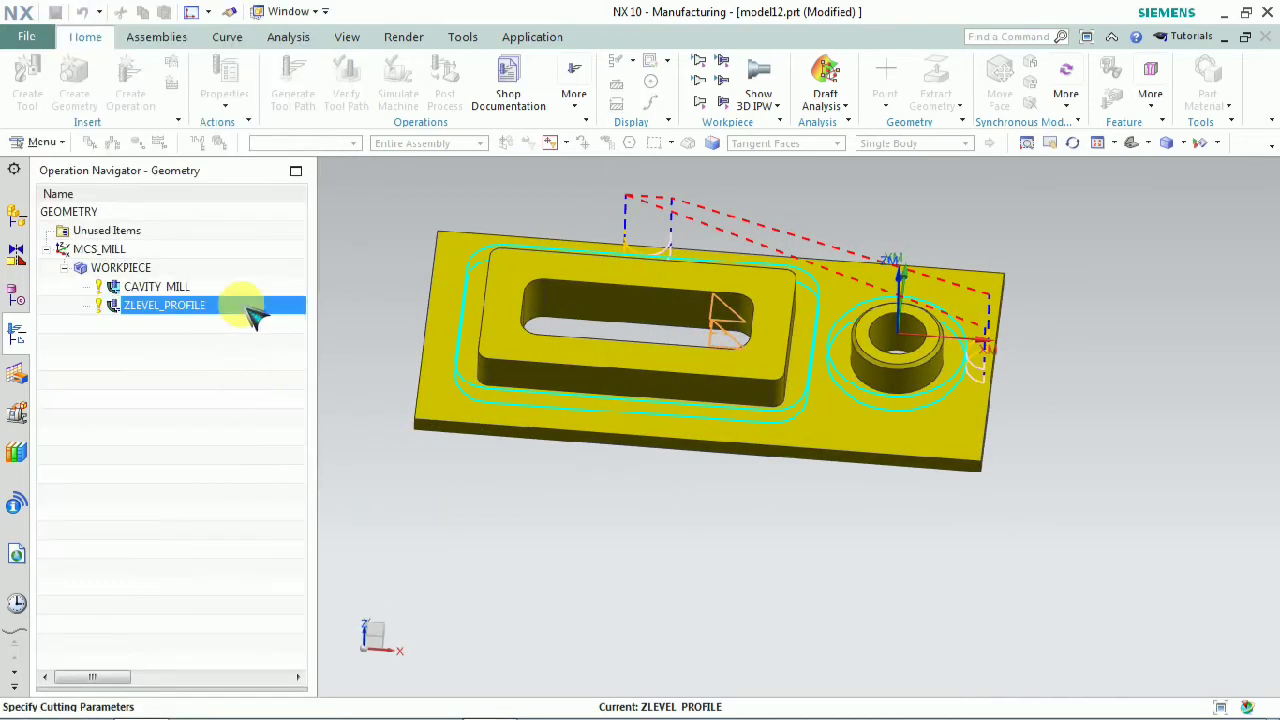
pyautogui.click(205, 69)
pyautogui.click(199, 45)
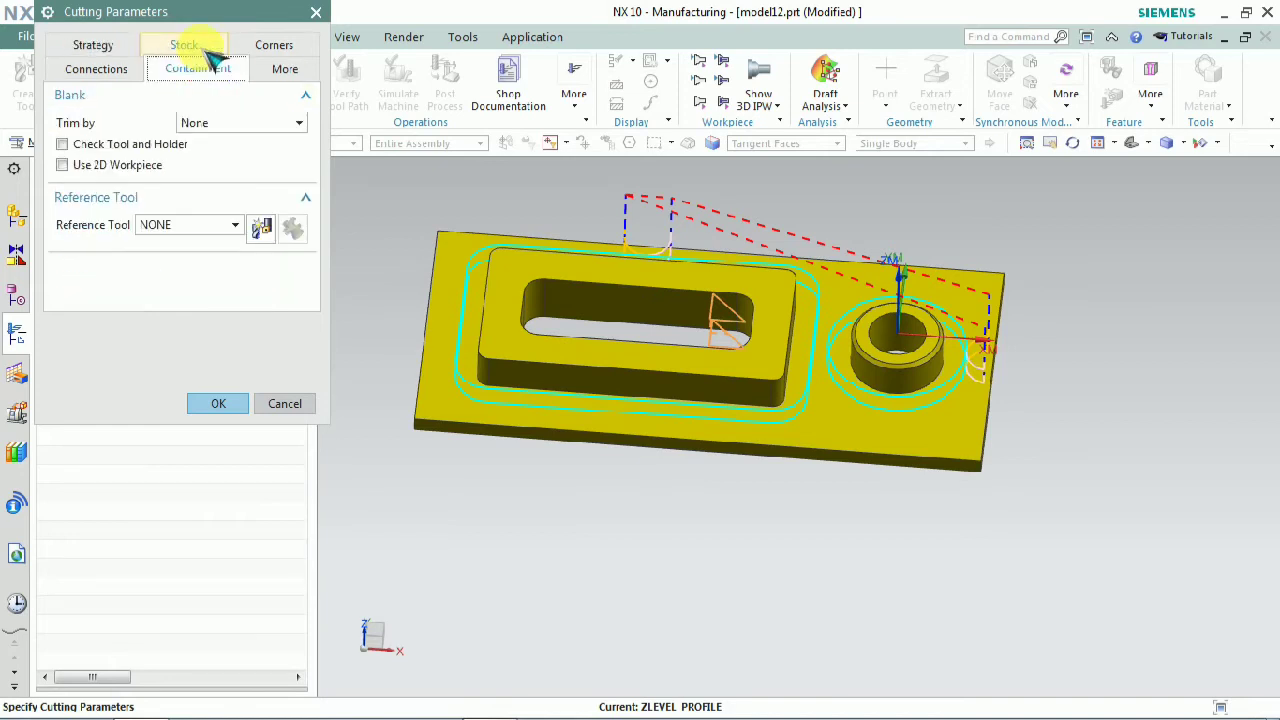
pyautogui.click(108, 66)
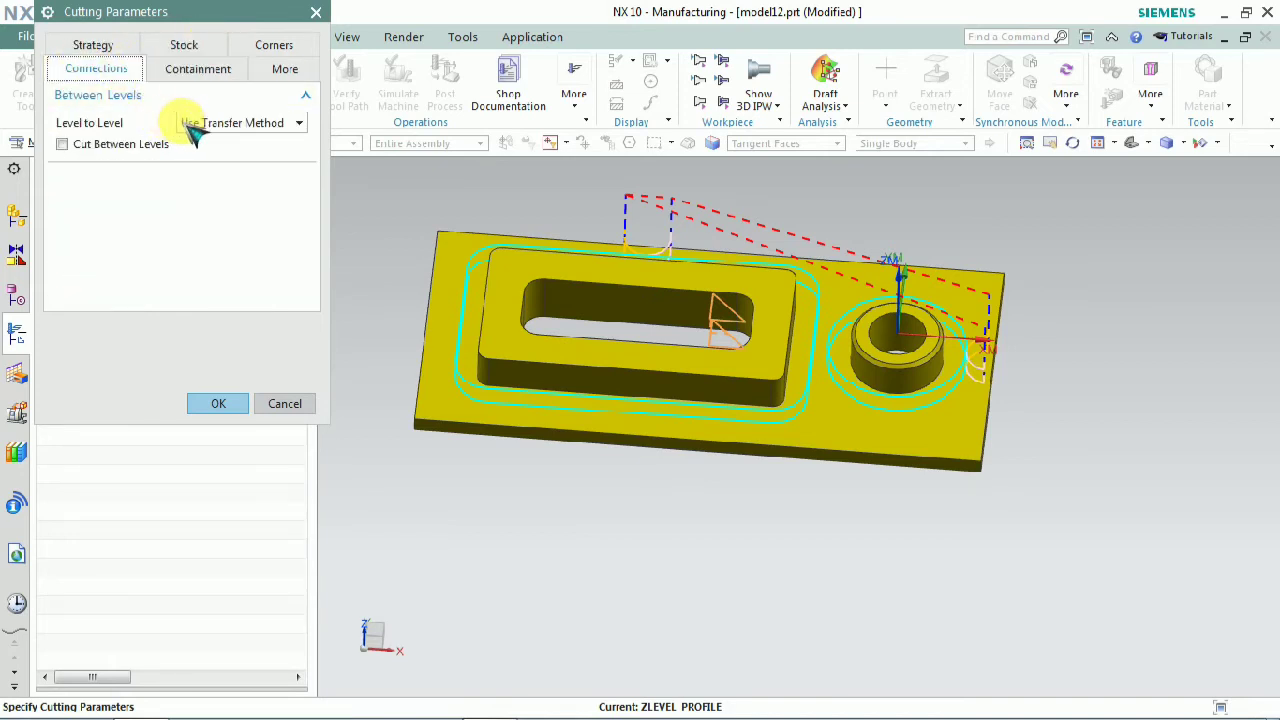
pyautogui.click(62, 144)
pyautogui.click(236, 178)
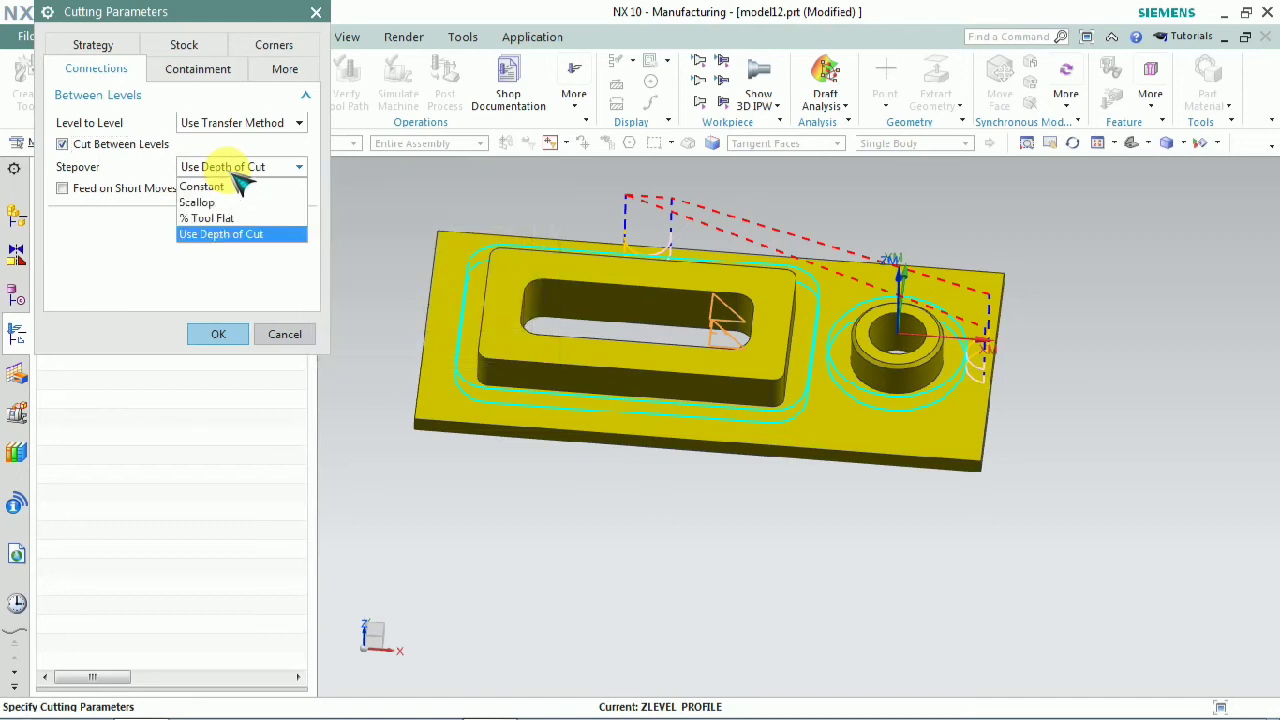
pyautogui.click(254, 215)
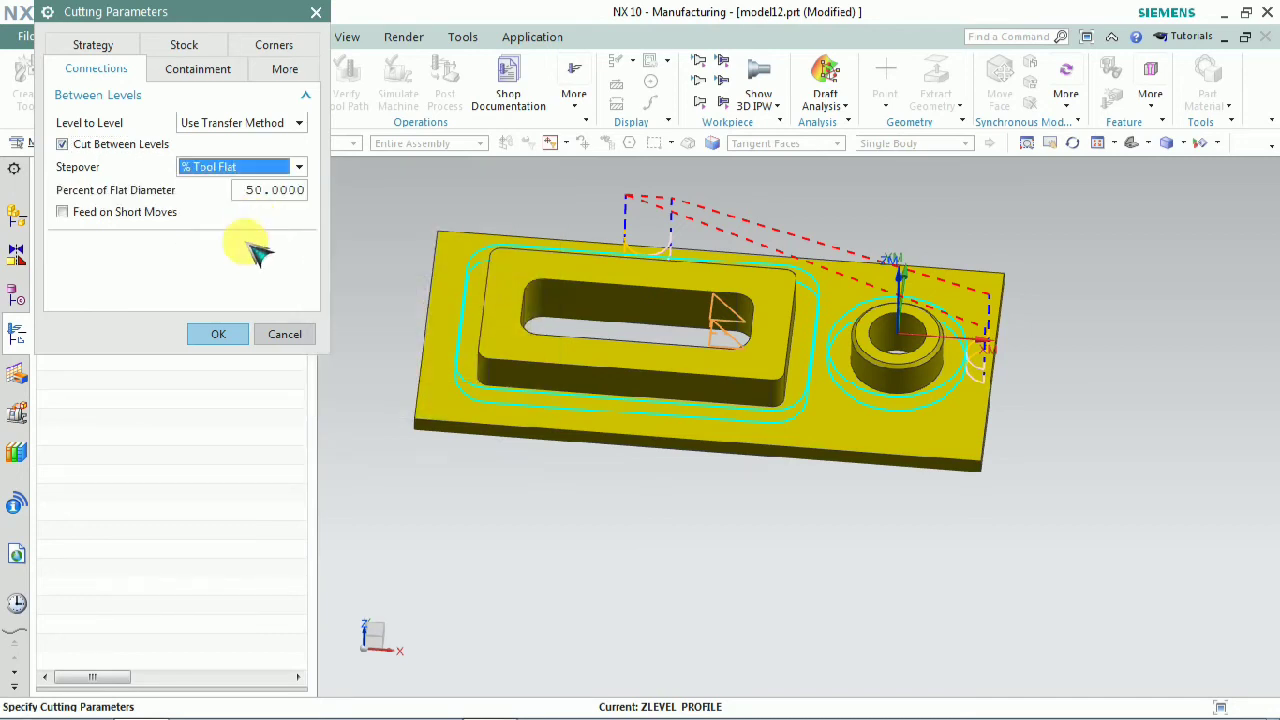
pyautogui.click(222, 335)
# Regenerate the Zlevel Profile toolpath, accept it, and reopen the operation to inspect the flat-area passes
pyautogui.scroll(-5, 171, 514)
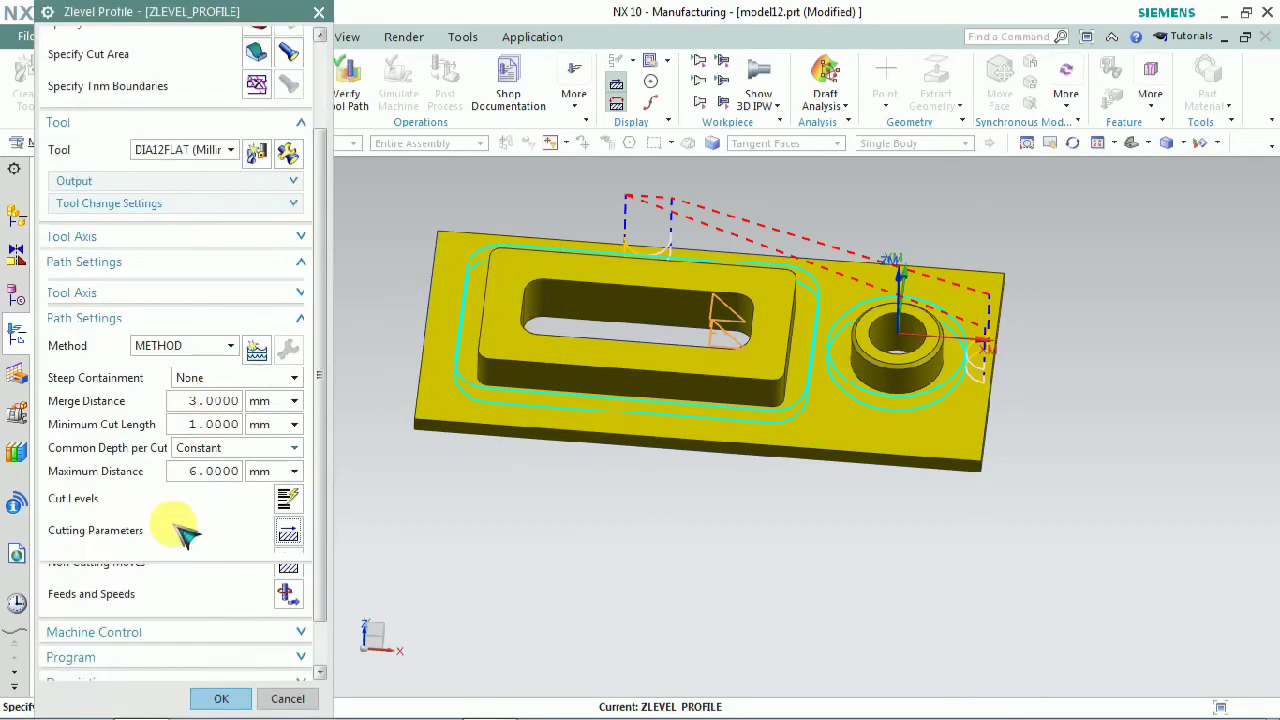
pyautogui.click(129, 654)
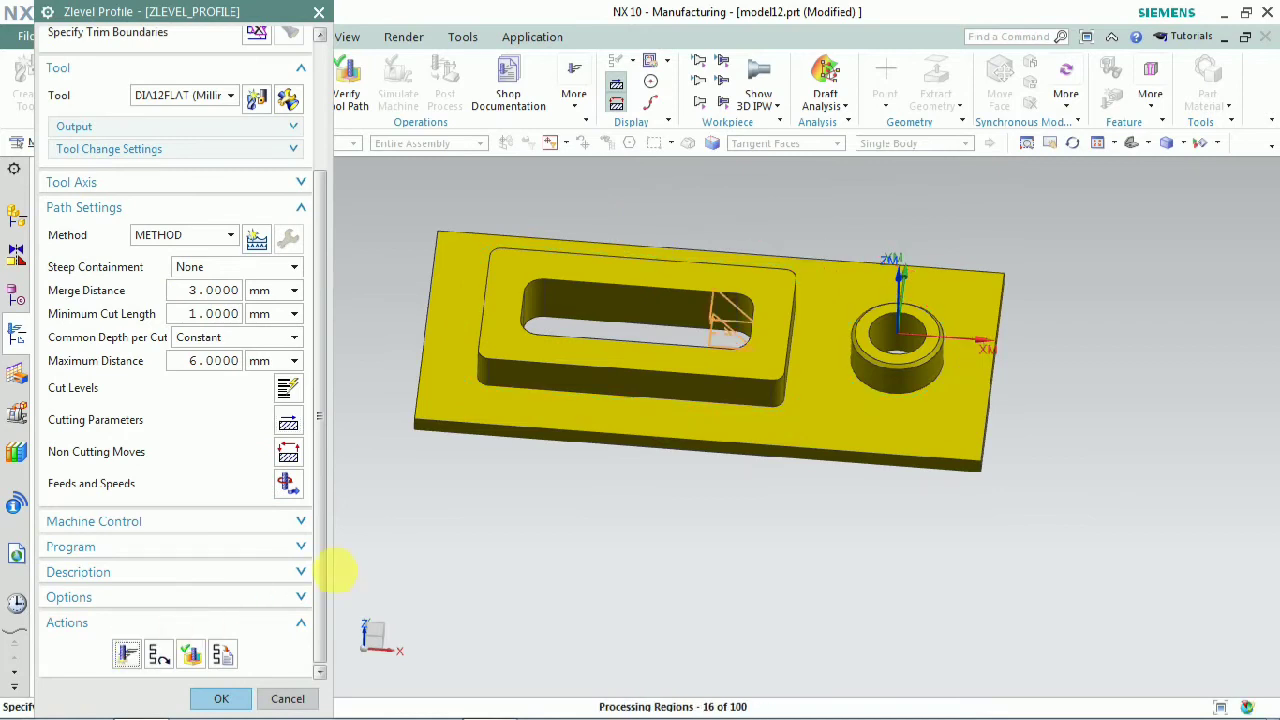
pyautogui.middleClick(450, 415)
pyautogui.doubleClick(640, 335)
pyautogui.moveTo(640, 335); pyautogui.dragTo(668, 310, button='middle')
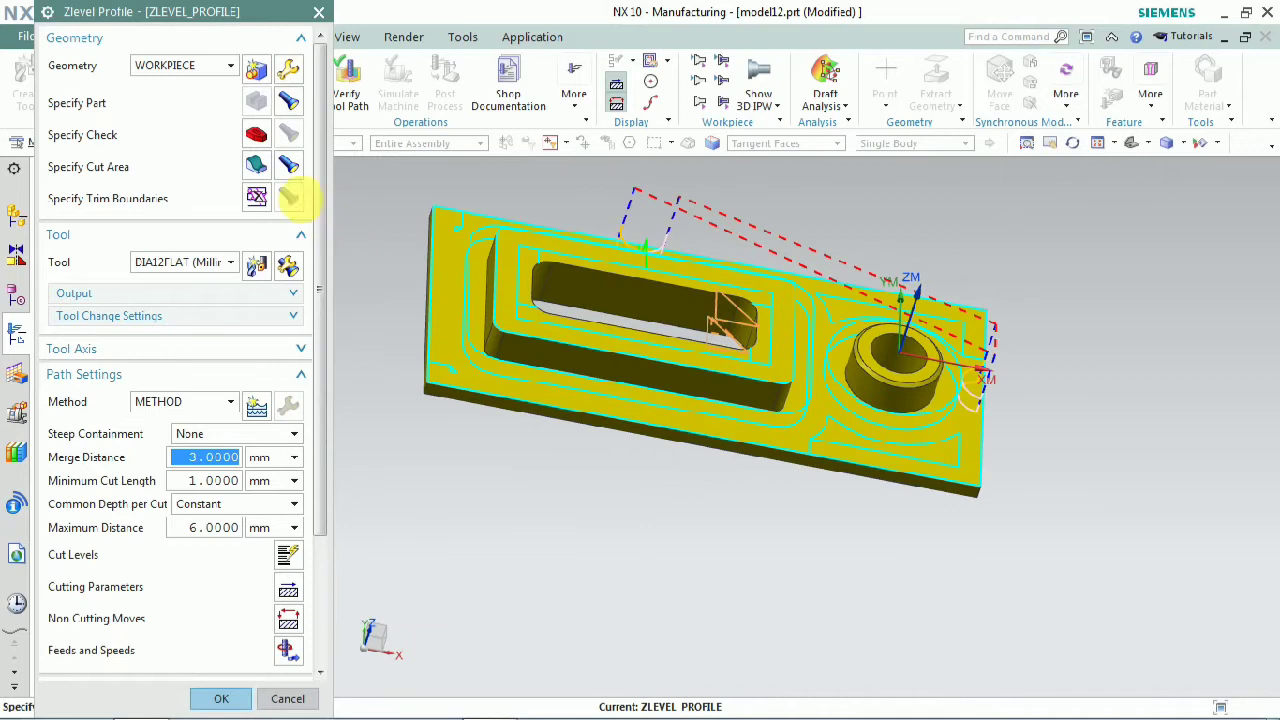
# Add another boss face to the Zlevel Profile cut area, bringing it to 12 faces
pyautogui.click(258, 168)
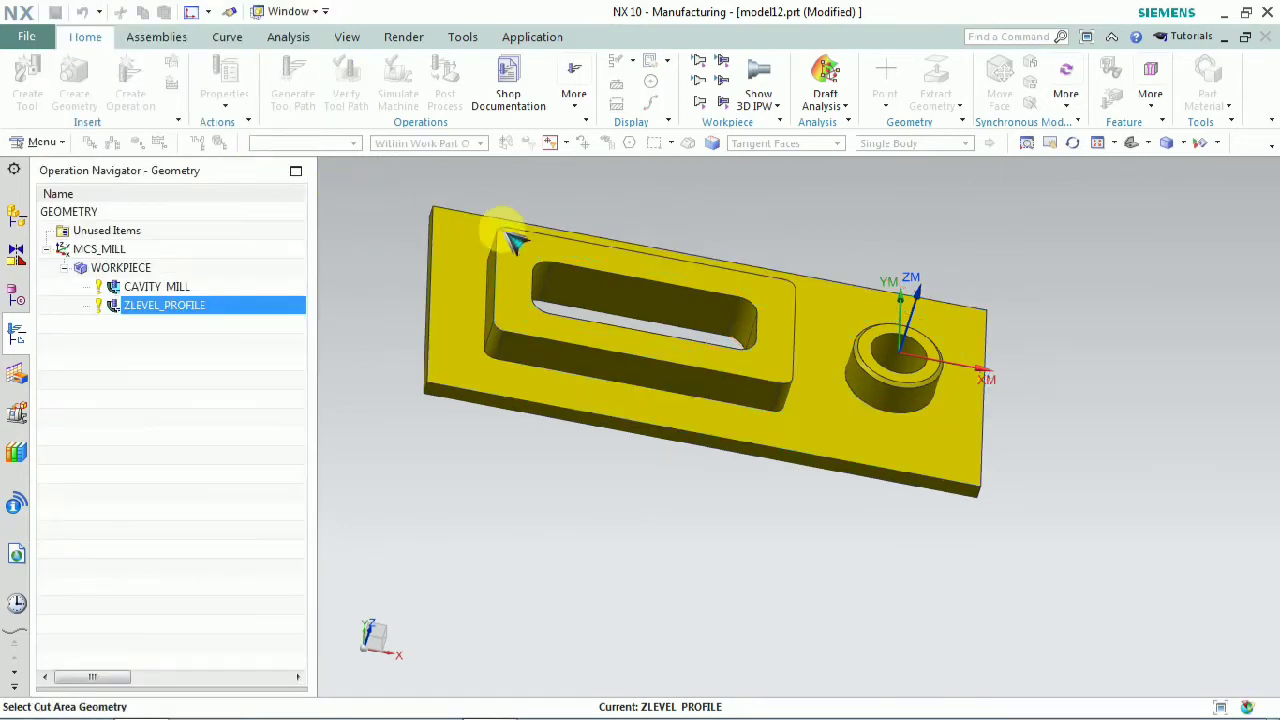
pyautogui.scroll(3, 815, 325)
pyautogui.click(845, 365)
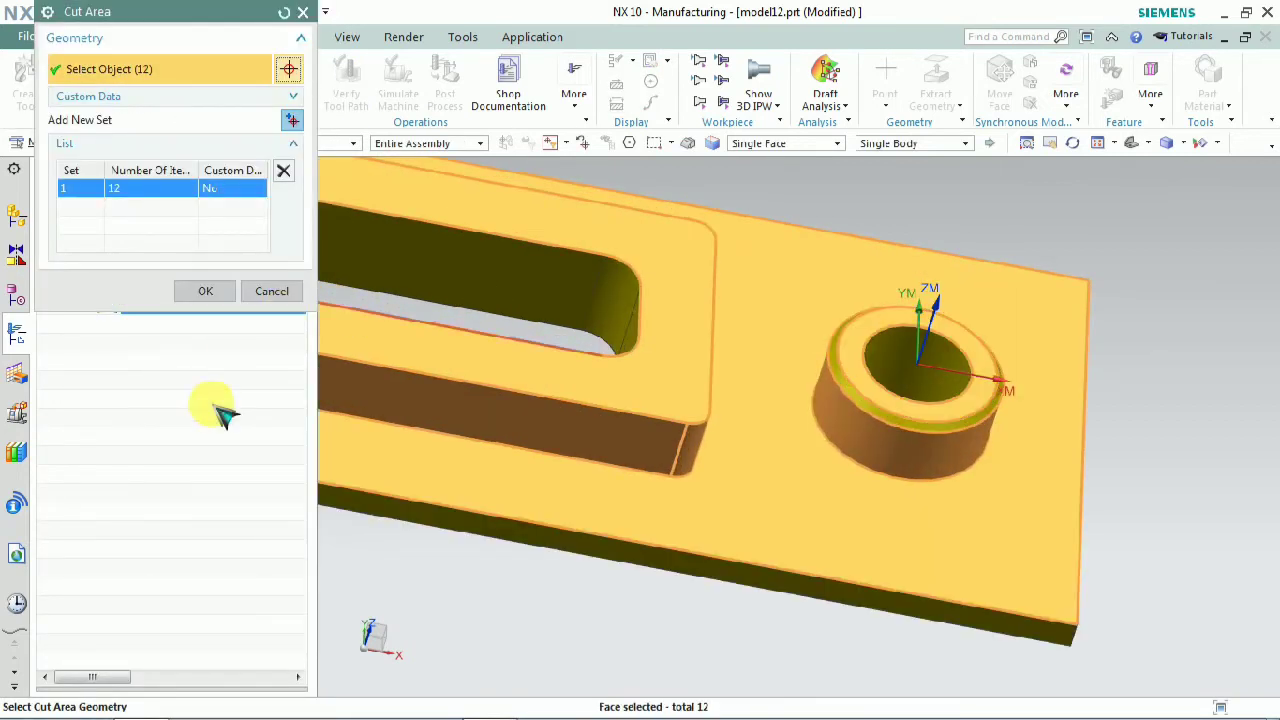
pyautogui.click(205, 294)
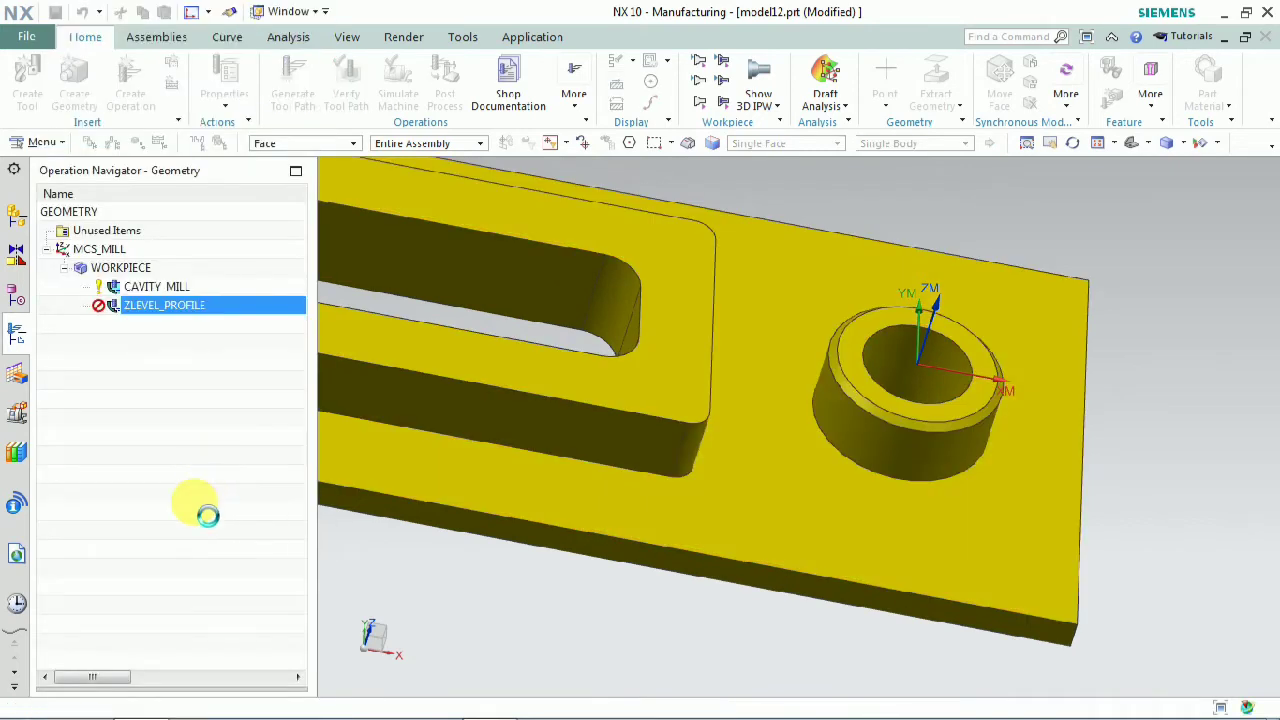
pyautogui.scroll(-3, 205, 510)
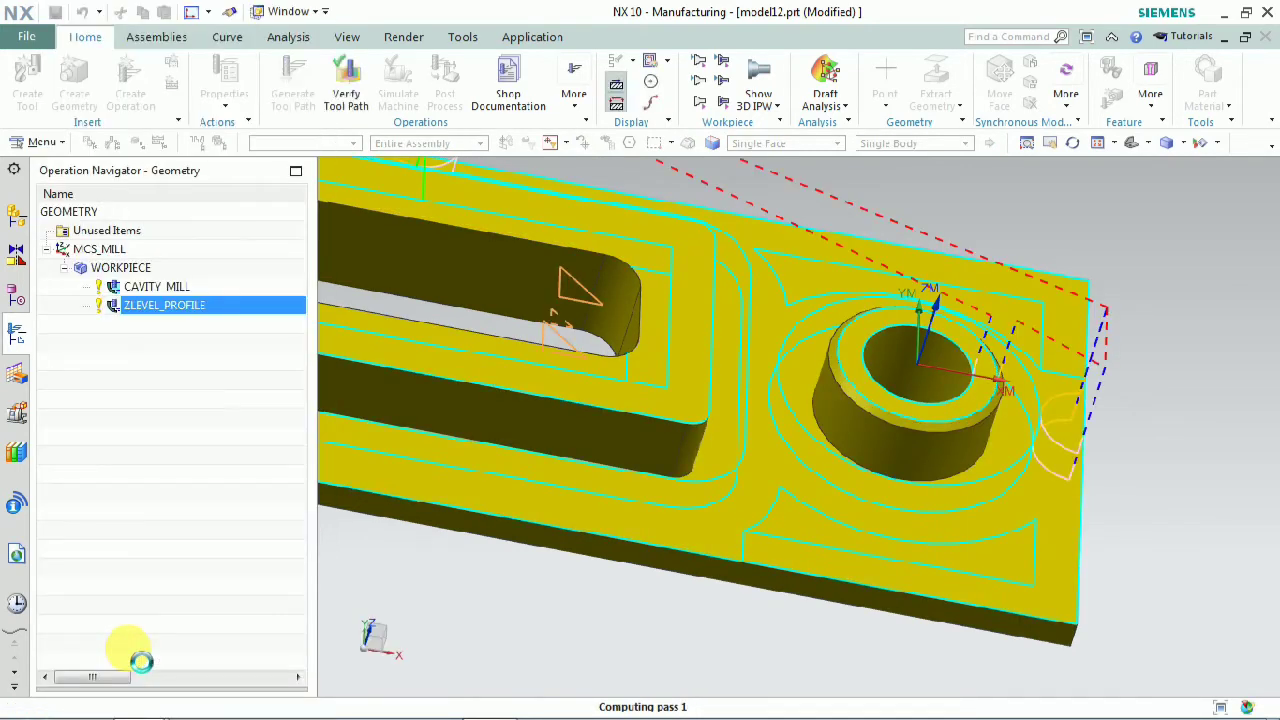
pyautogui.scroll(-3, 228, 655)
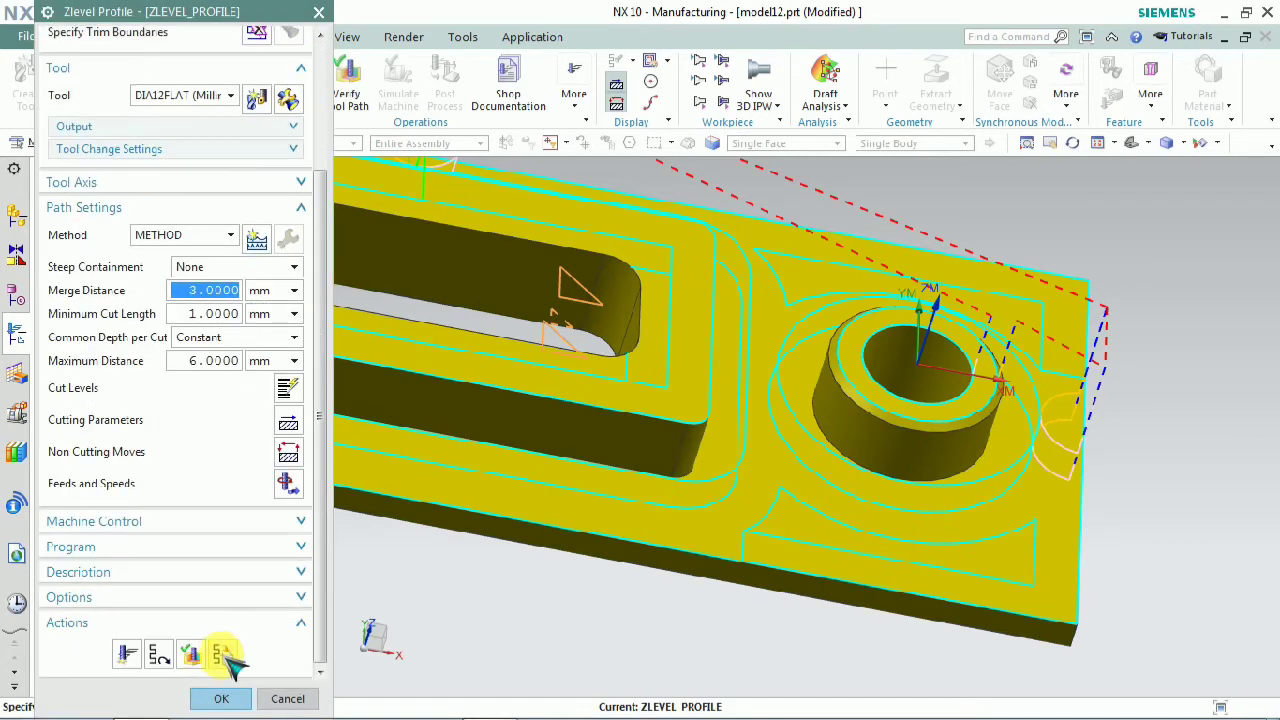
# Play the ZLEVEL_PROFILE 3D Dynamic simulation at reduced speed through all 49 steps, then return
pyautogui.click(197, 655)
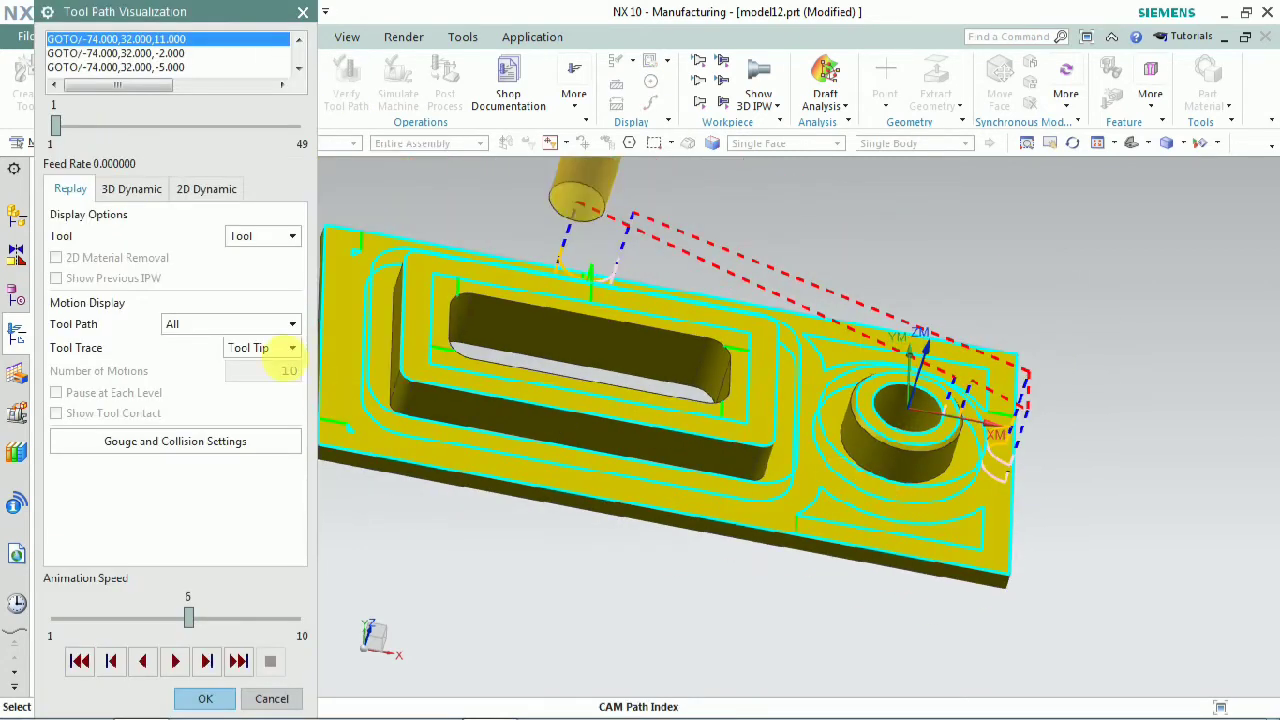
pyautogui.click(135, 190)
pyautogui.click(102, 620)
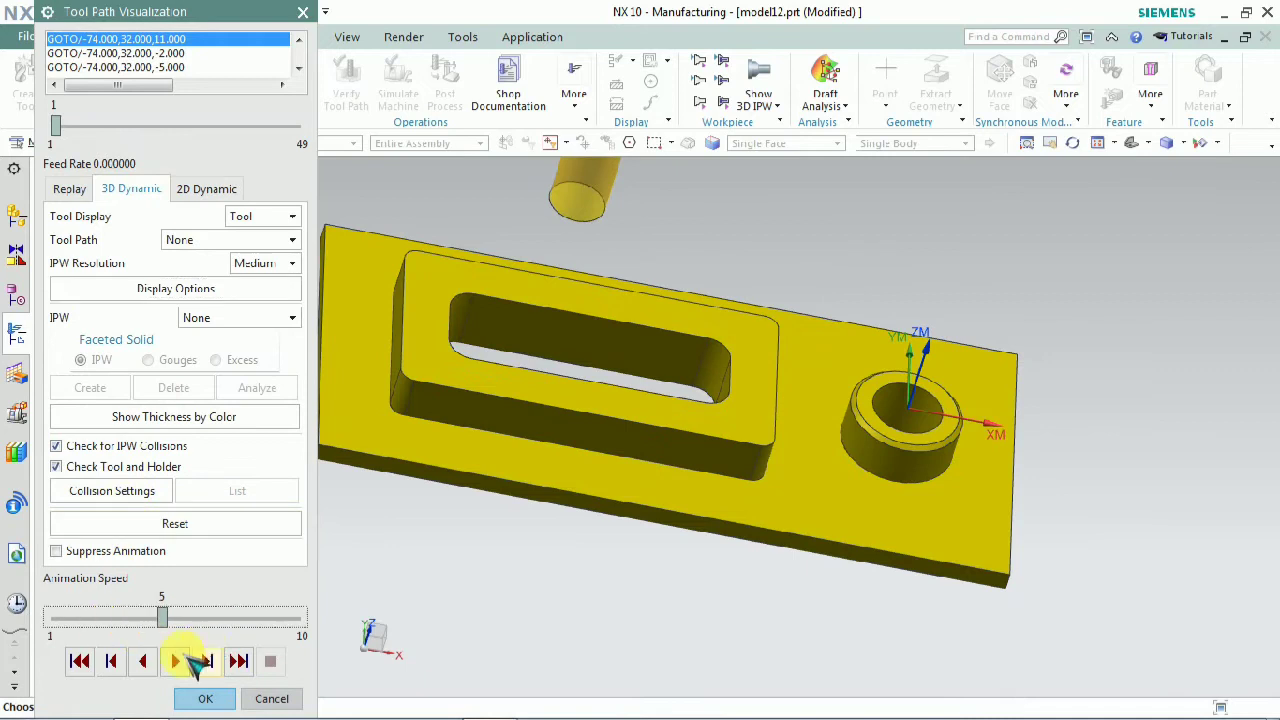
pyautogui.click(176, 662)
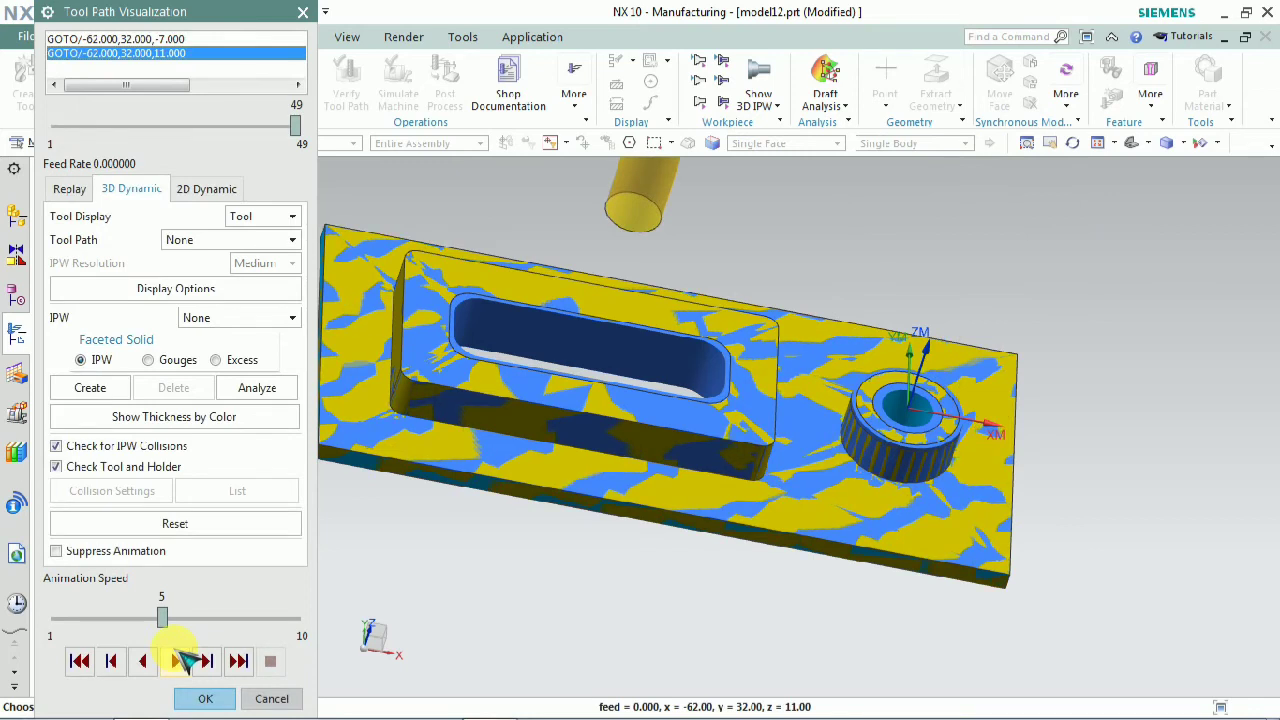
pyautogui.click(212, 696)
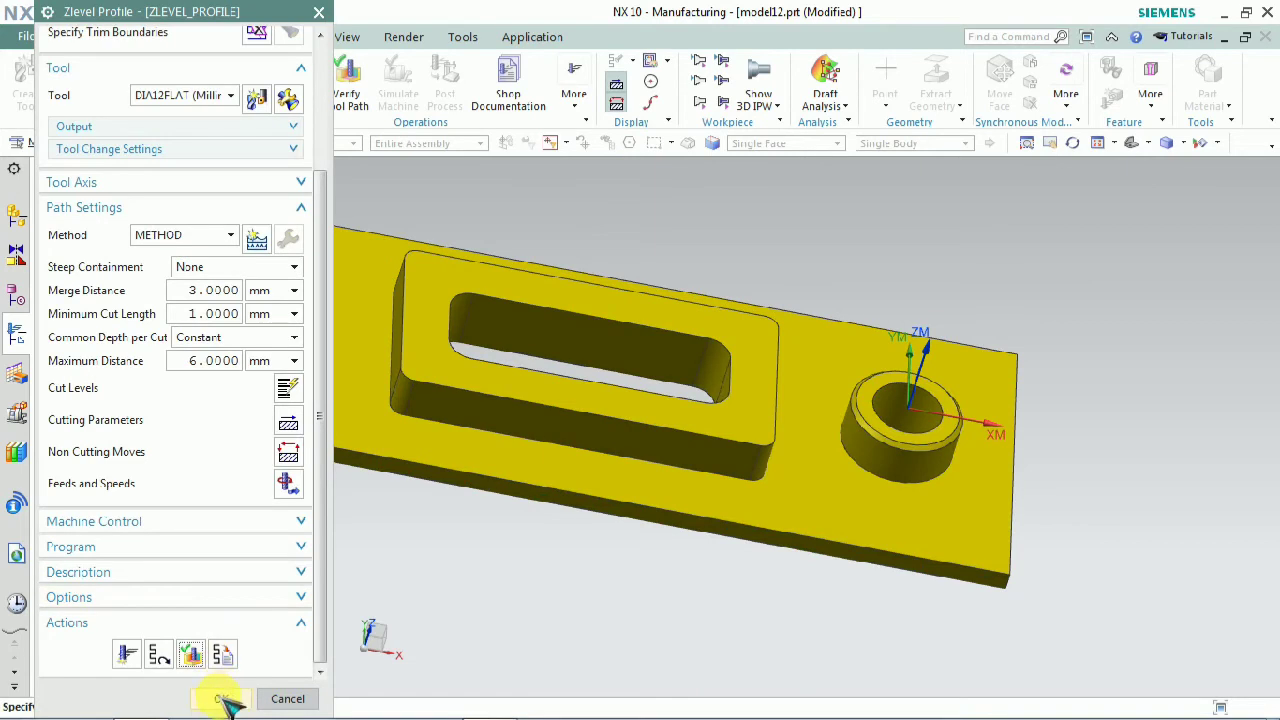
# Accept ZLEVEL_PROFILE and insert a second Zlevel Profile operation, ZLEVEL_PROFILE_1, after it
pyautogui.click(220, 698)
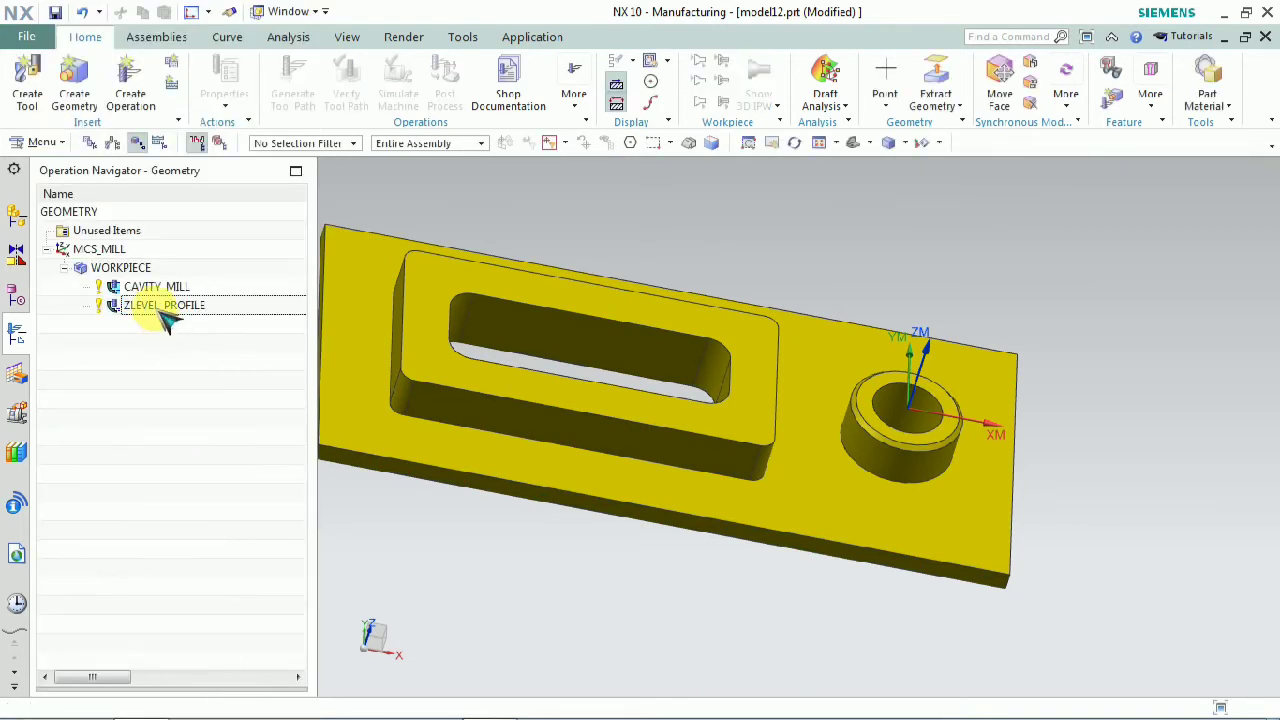
pyautogui.click(165, 305)
pyautogui.rightClick(160, 312)
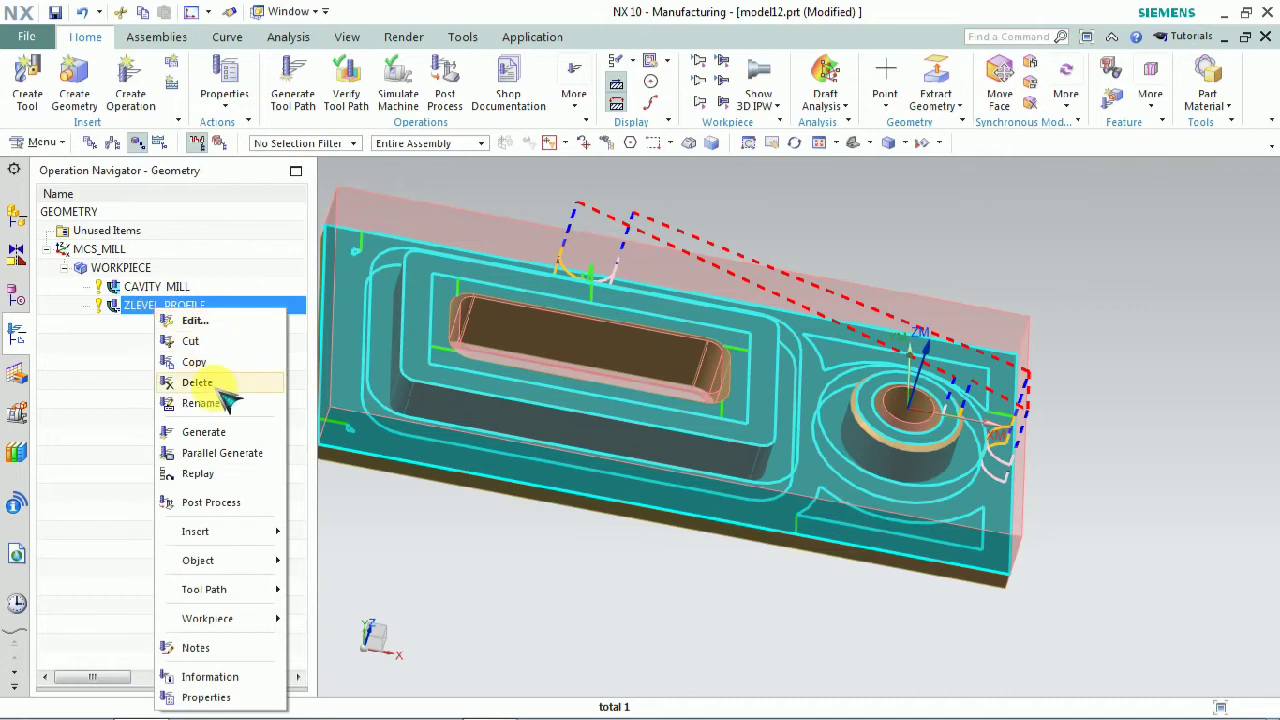
pyautogui.moveTo(232, 538)
pyautogui.click(325, 535)
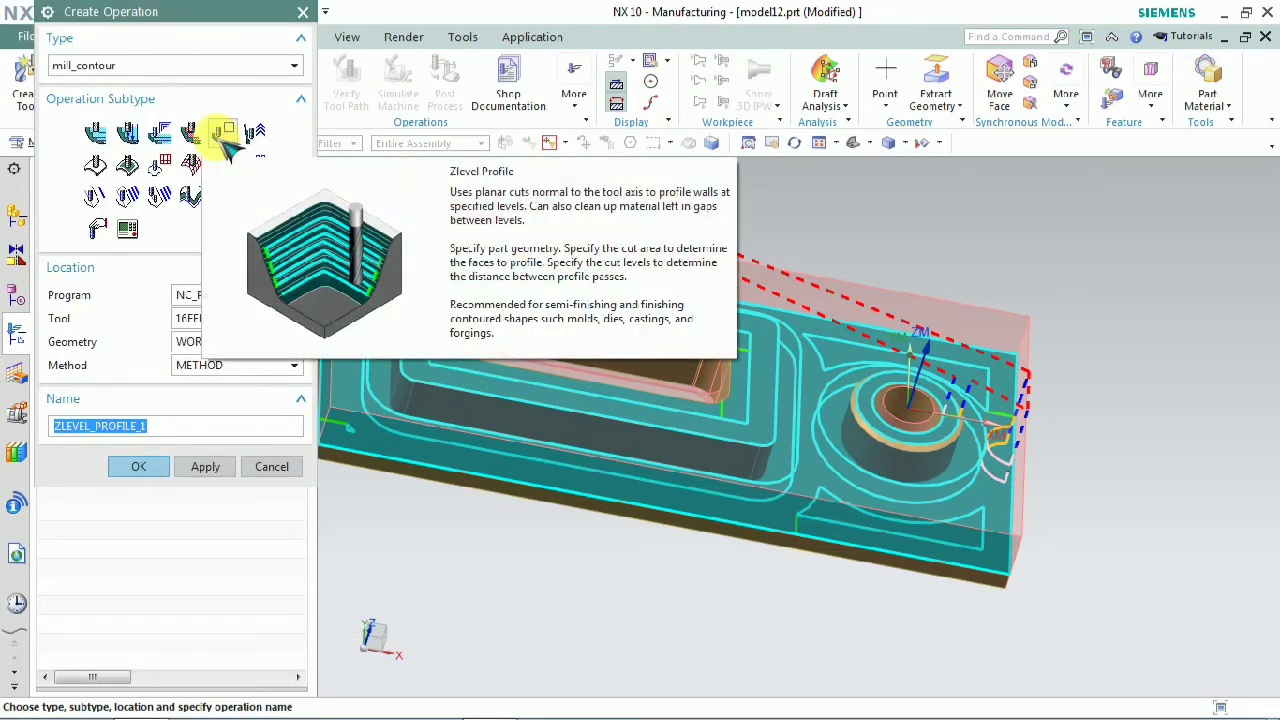
pyautogui.click(138, 466)
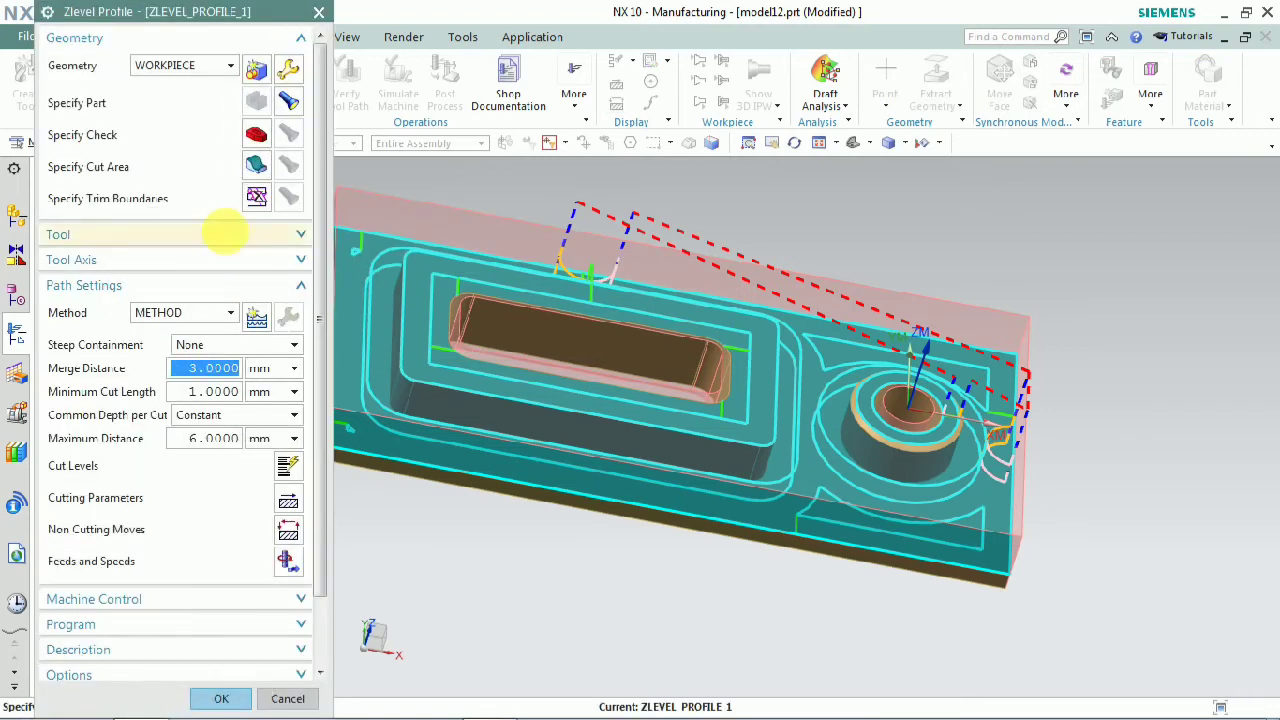
# Set ZLEVEL_PROFILE_1's cut area to the slot's 8 tangent wall faces
pyautogui.click(257, 166)
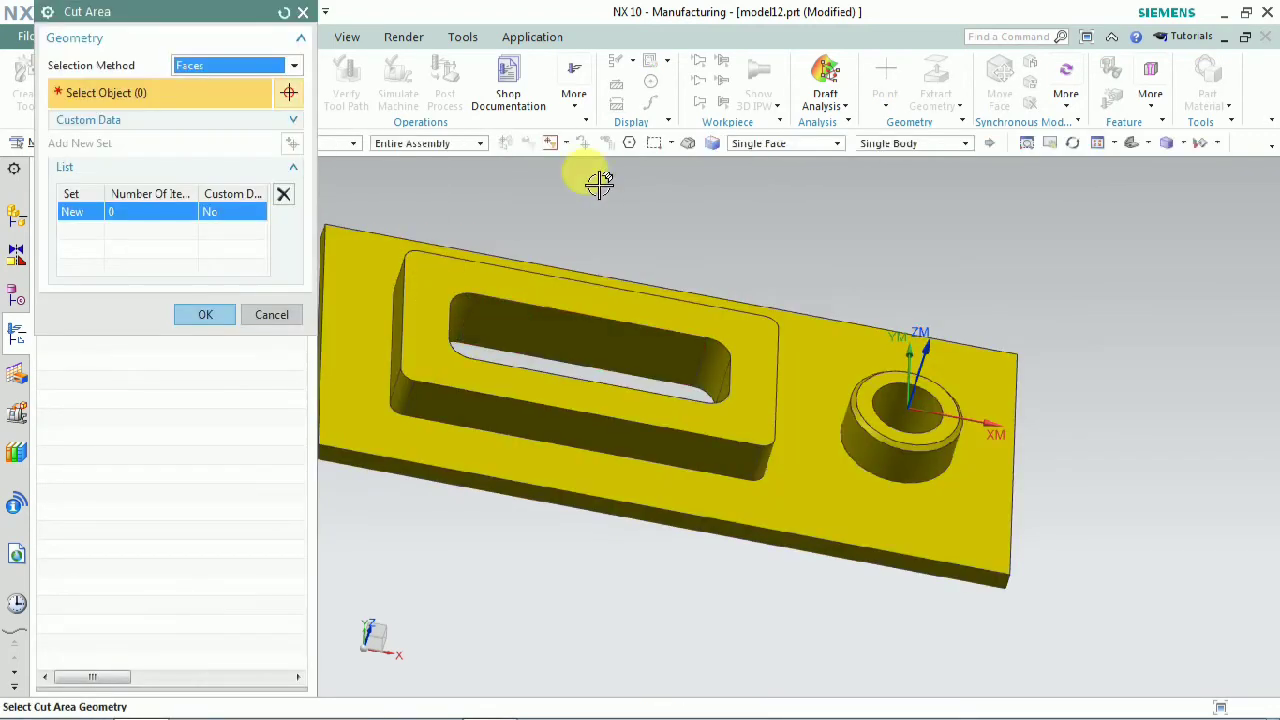
pyautogui.click(748, 150)
pyautogui.click(760, 174)
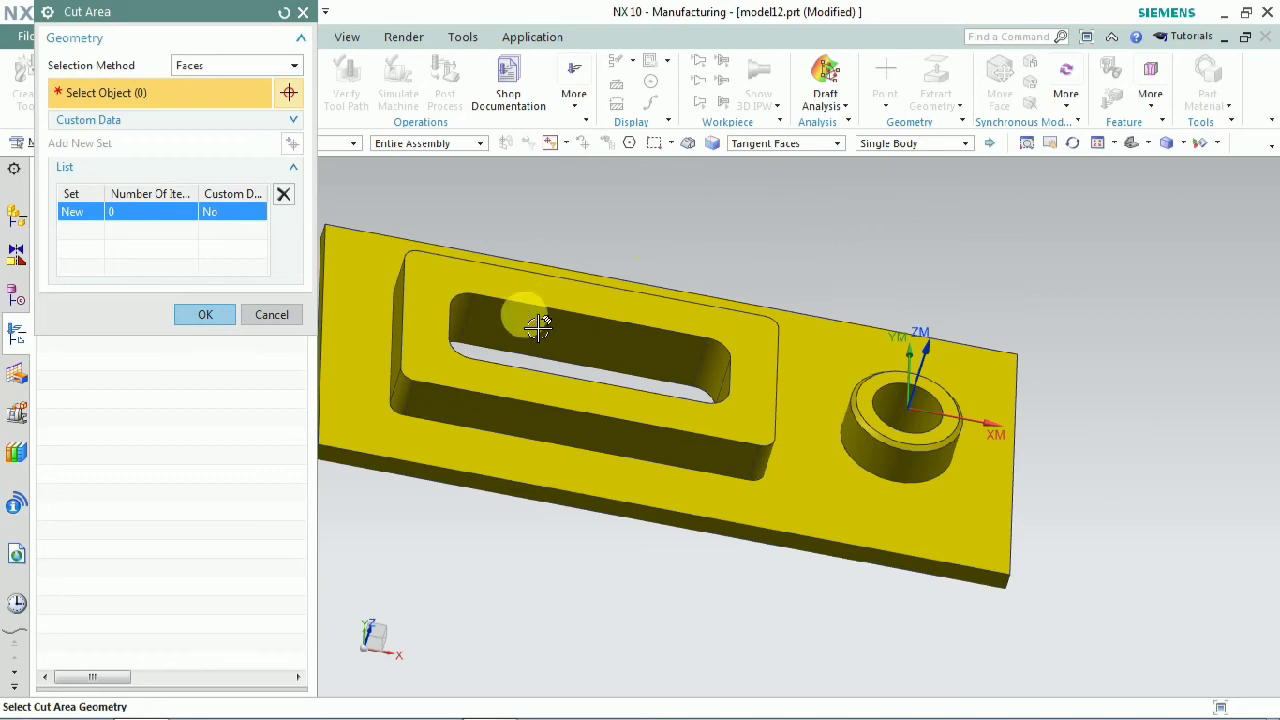
pyautogui.click(527, 333)
pyautogui.click(205, 291)
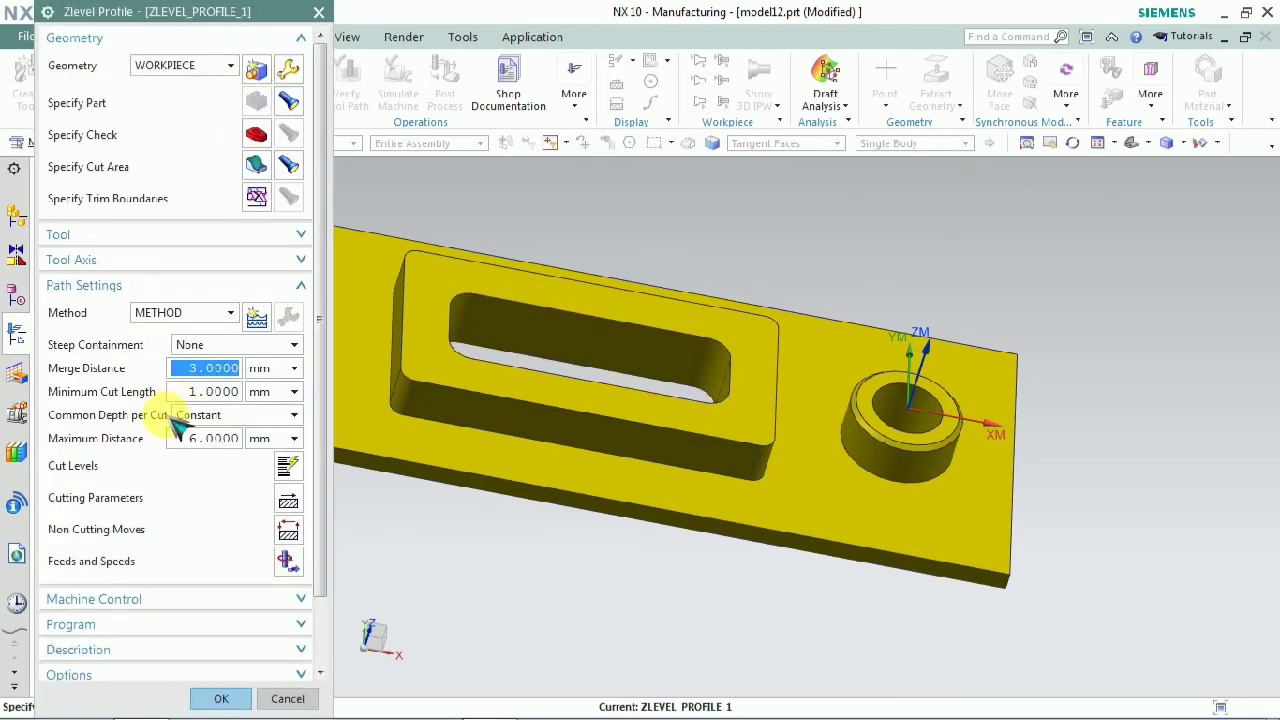
pyautogui.click(140, 234)
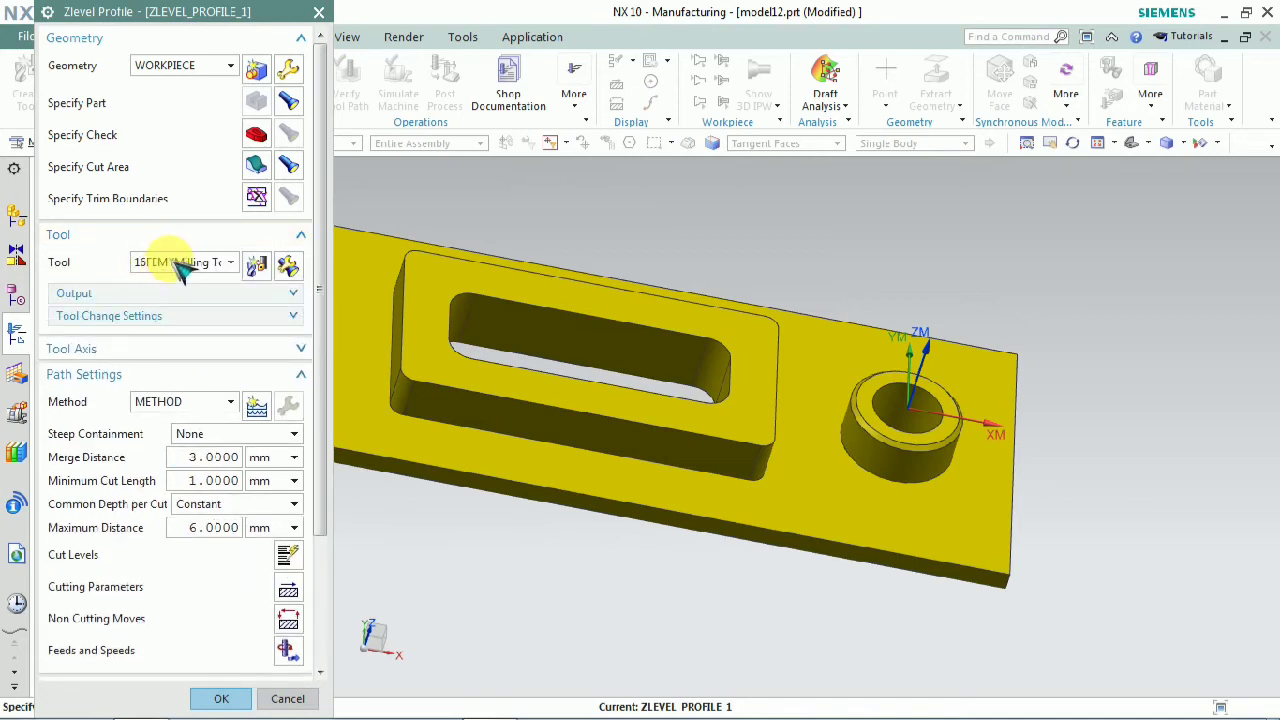
# Use the DIA12FLAT cutter with 4 mm maximum distance and generate the ZLEVEL_PROFILE_1 slot toolpath
pyautogui.click(182, 262)
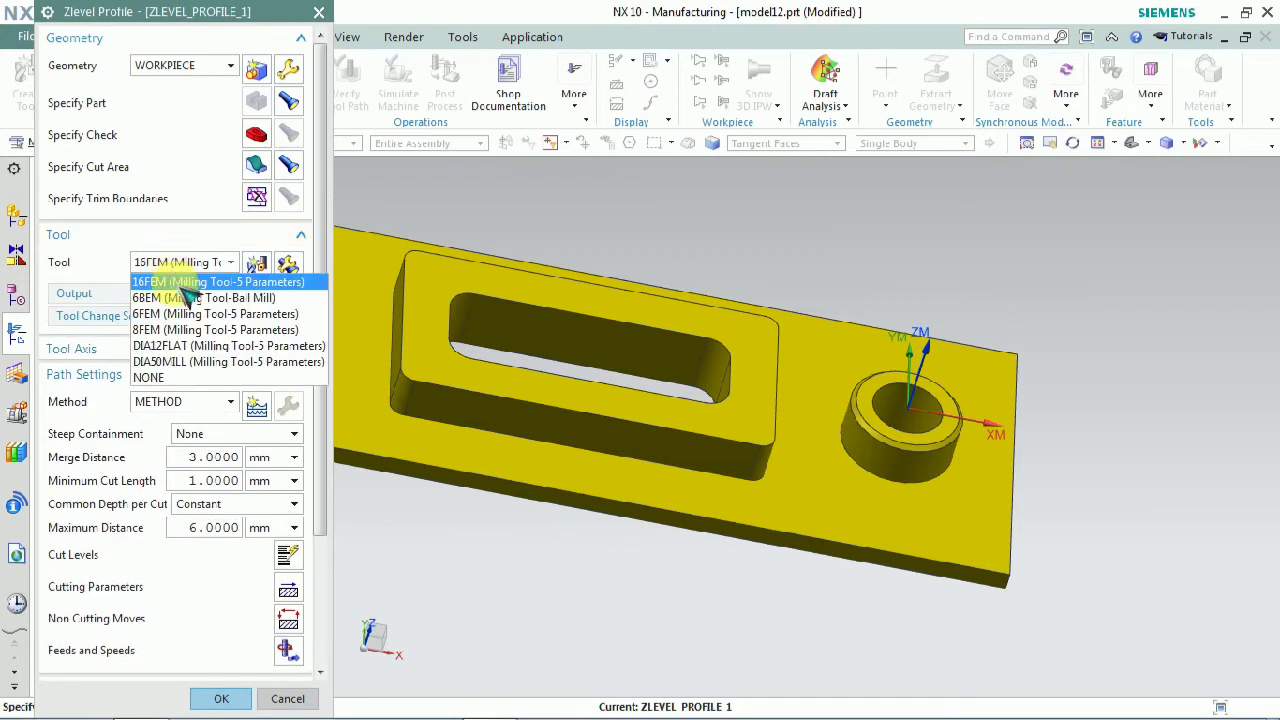
pyautogui.click(210, 345)
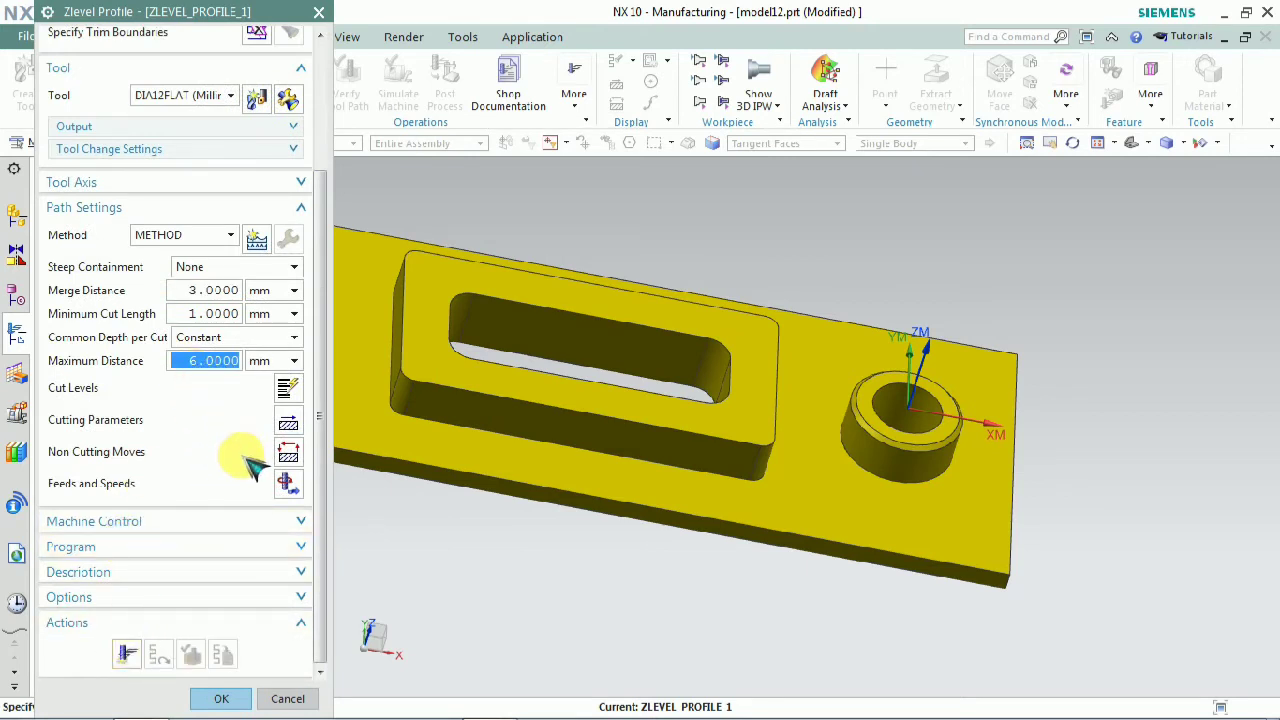
pyautogui.click(127, 655)
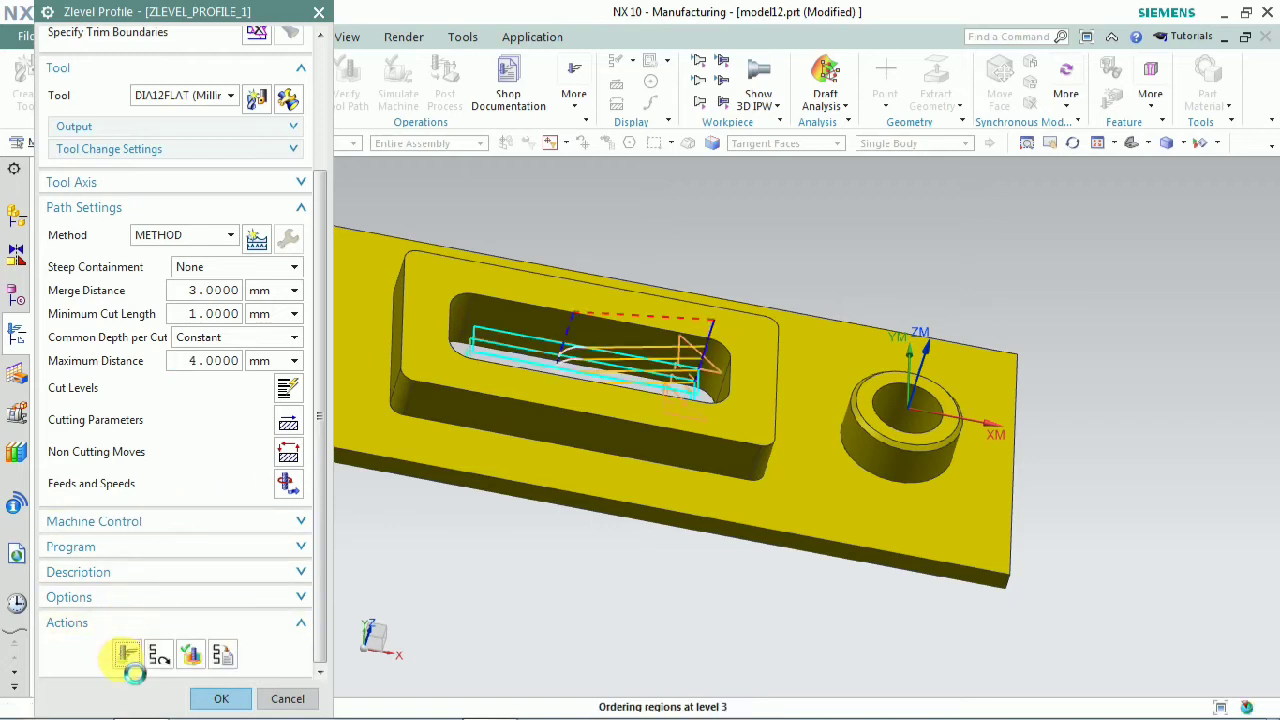
pyautogui.middleClick(477, 559)
pyautogui.moveTo(614, 400)
pyautogui.mouseDown(button='middle')
pyautogui.moveTo(629, 437)
pyautogui.moveTo(594, 437)
pyautogui.moveTo(611, 418)
pyautogui.moveTo(609, 383)
pyautogui.mouseUp(button='middle')
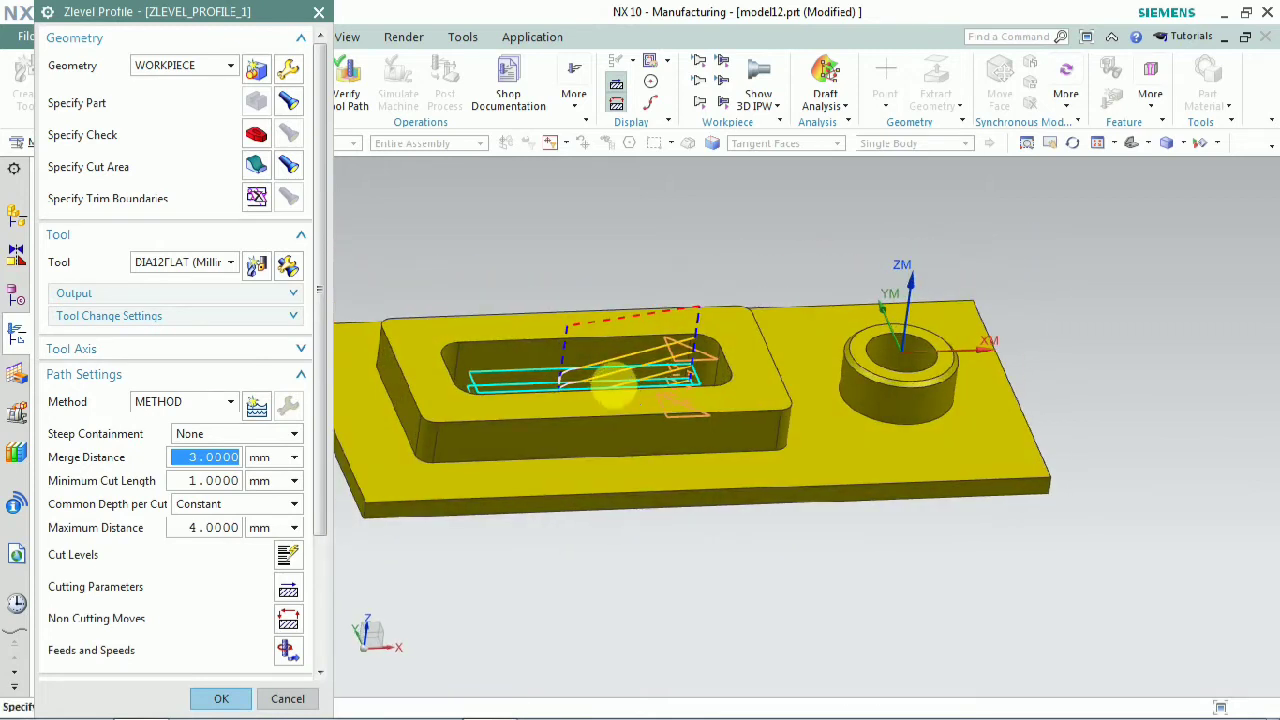
pyautogui.scroll(4, 620, 400)
pyautogui.scroll(-5, 243, 586)
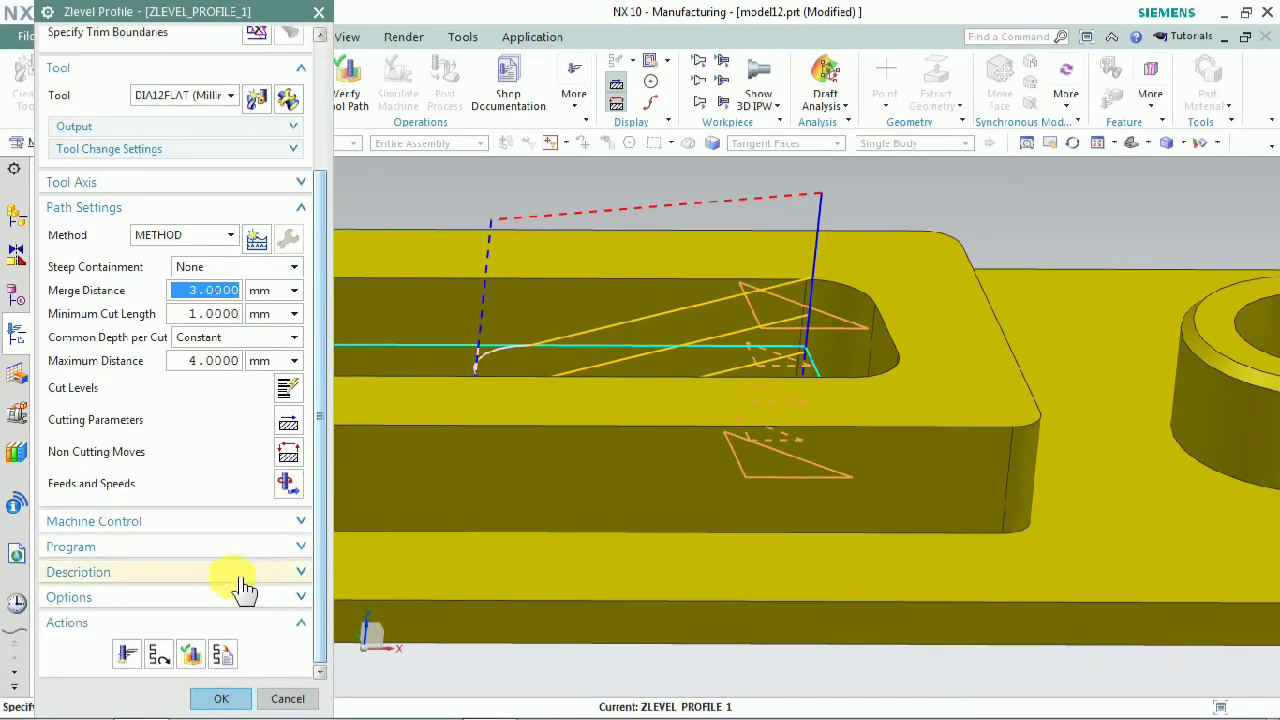
pyautogui.middleClick(205, 638)
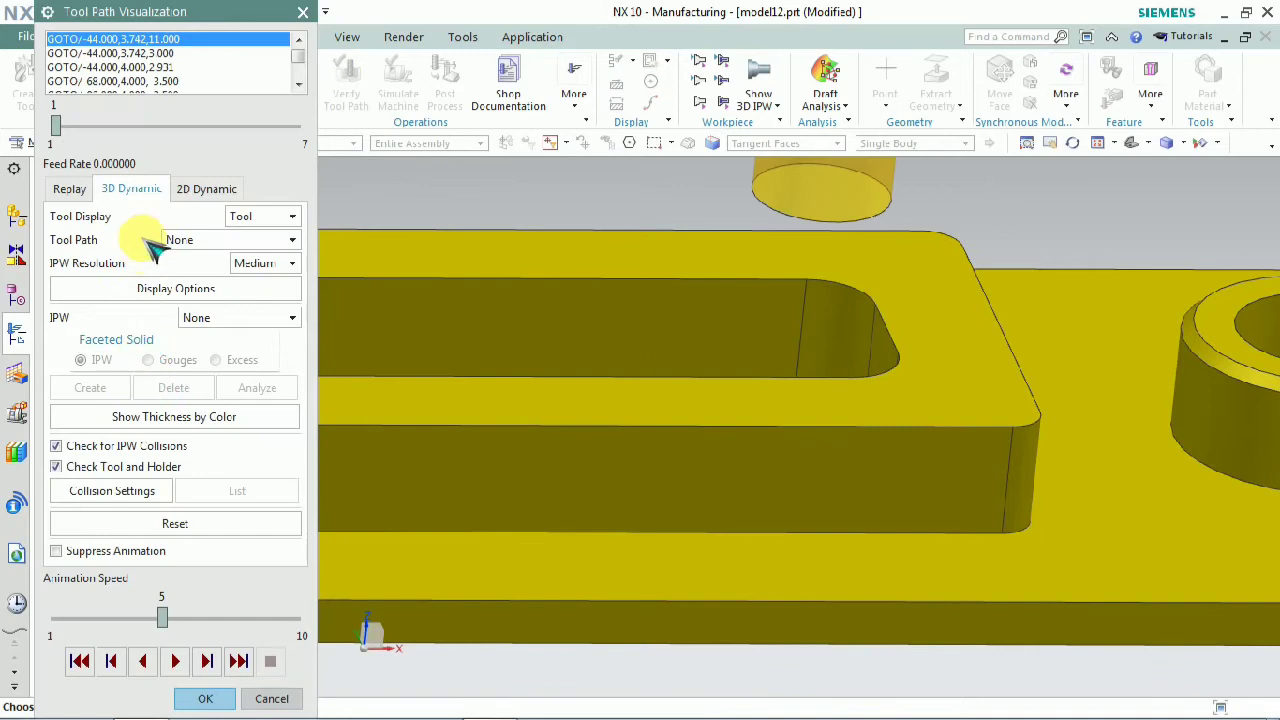
pyautogui.click(78, 190)
pyautogui.click(131, 189)
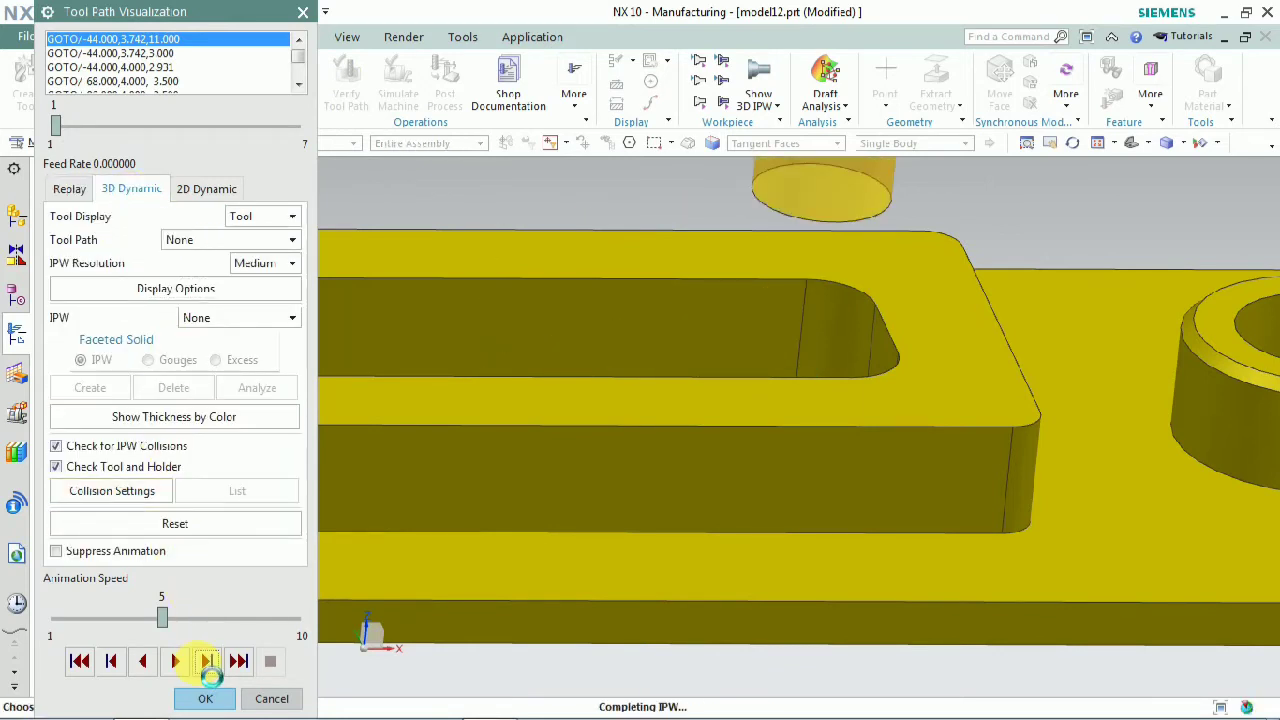
pyautogui.click(207, 662)
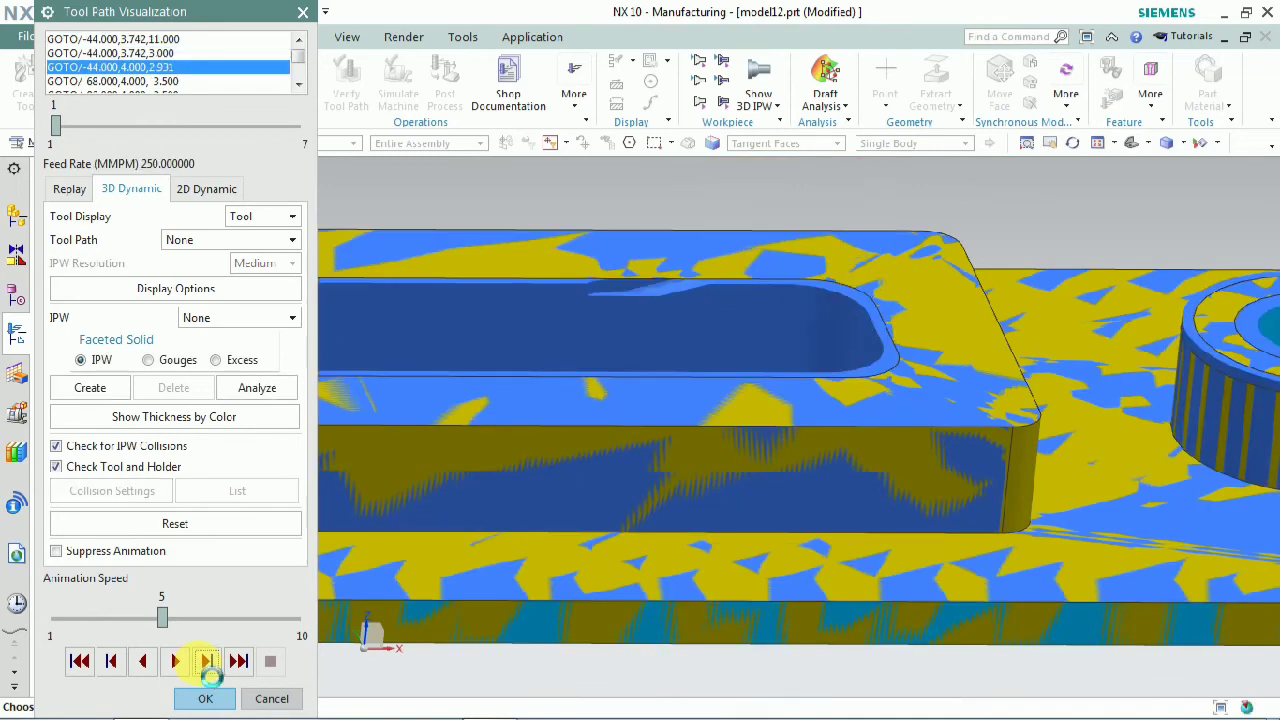
pyautogui.click(205, 662)
pyautogui.moveTo(771, 480); pyautogui.dragTo(491, 557, button='middle')
pyautogui.click(212, 697)
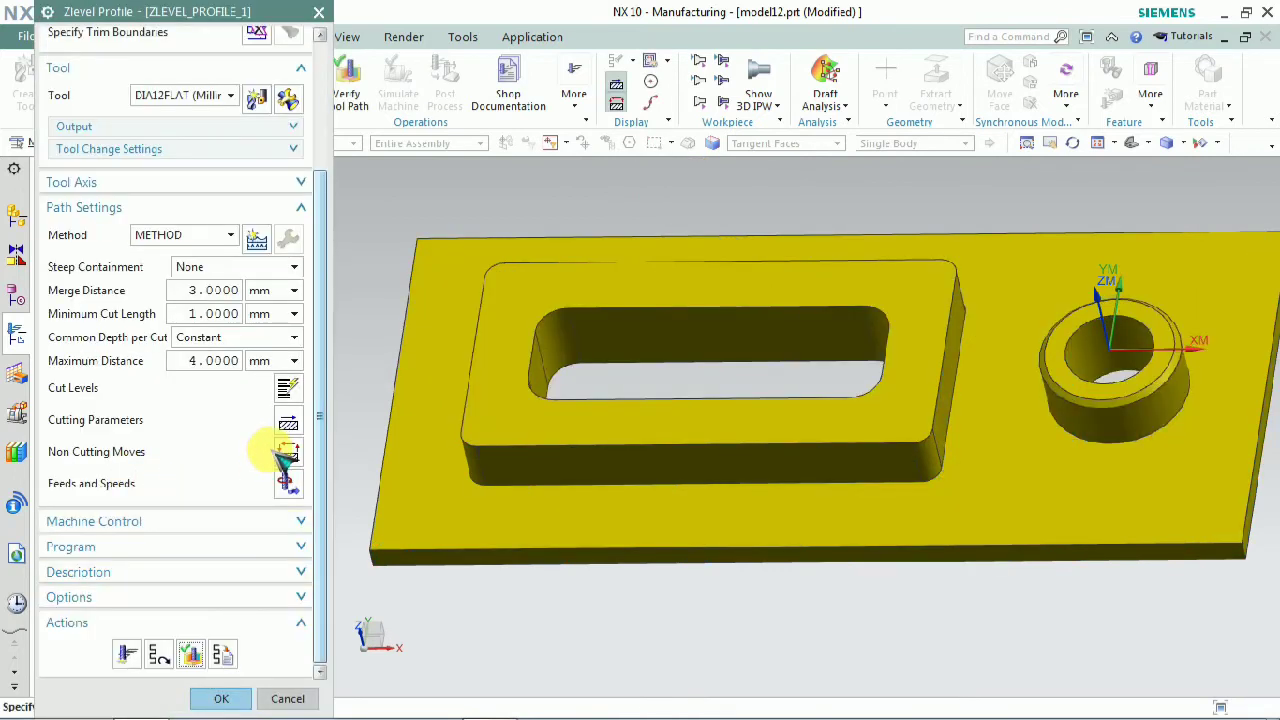
# Confirm ZLEVEL_PROFILE_1's Non Cutting Moves engage settings (Helical closed, Arc open) and inspect the slot toolpath
pyautogui.middleClick(292, 470)
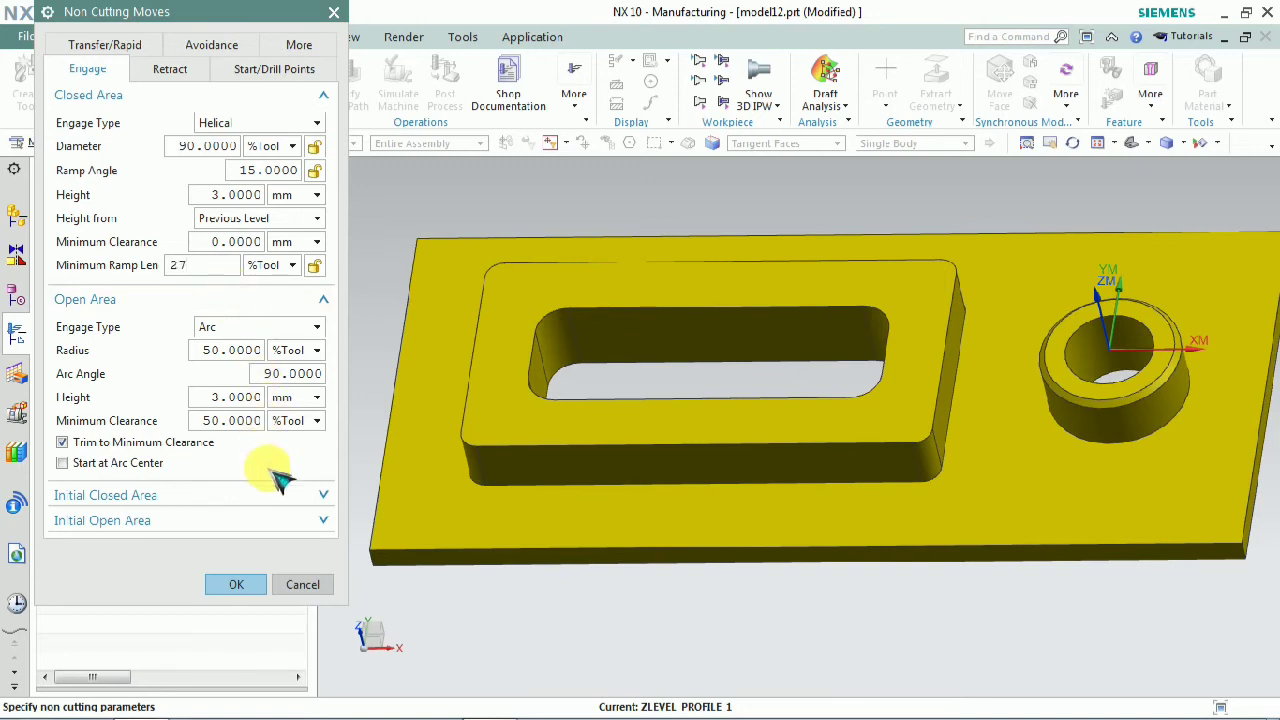
pyautogui.click(240, 585)
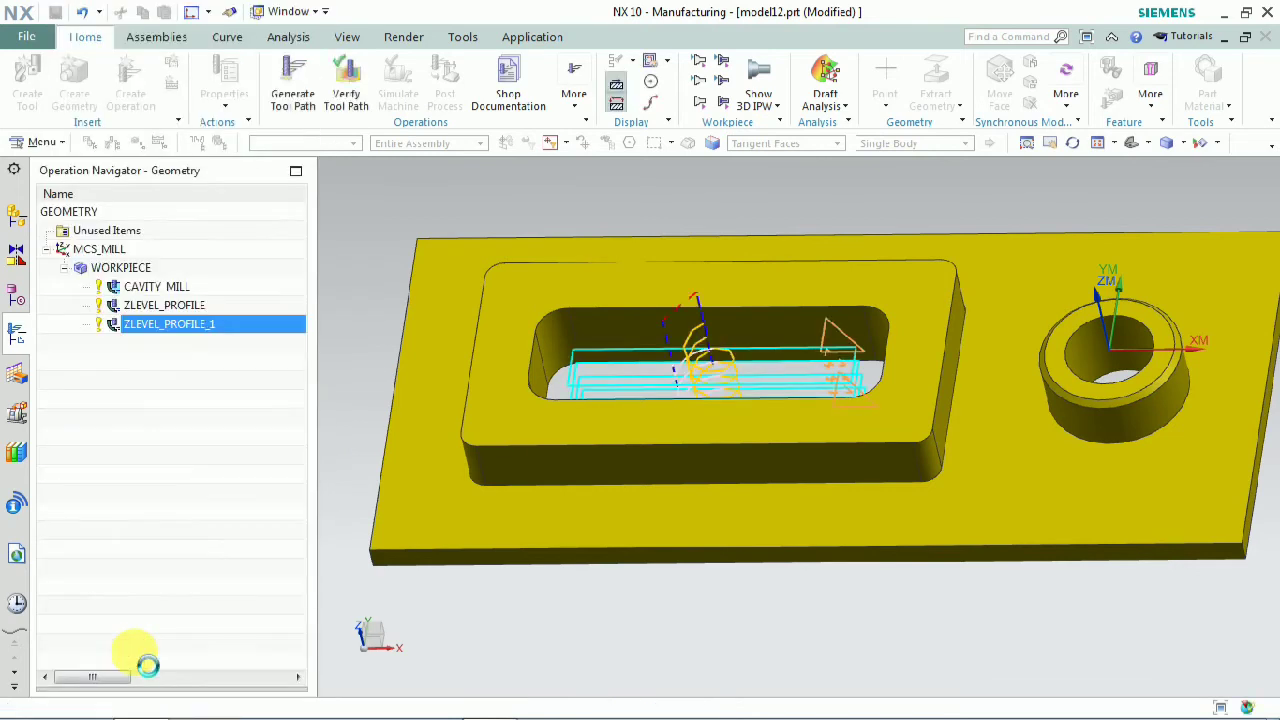
pyautogui.moveTo(728, 371)
pyautogui.mouseDown(button='middle')
pyautogui.moveTo(760, 401)
pyautogui.moveTo(757, 429)
pyautogui.moveTo(762, 405)
pyautogui.mouseUp(button='middle')
pyautogui.scroll(-3, 245, 600)
pyautogui.scroll(-2, 245, 600)
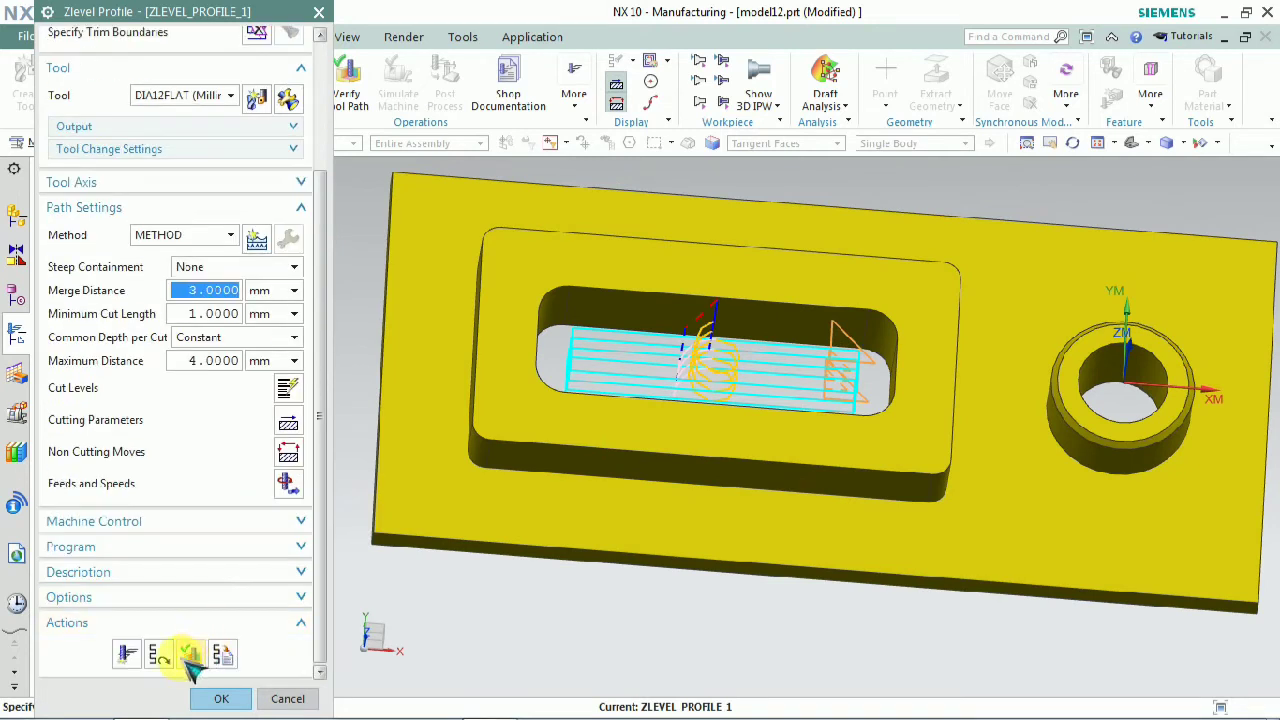
pyautogui.click(174, 652)
pyautogui.moveTo(603, 403)
pyautogui.mouseDown(button='middle')
pyautogui.moveTo(594, 370)
pyautogui.moveTo(581, 410)
pyautogui.mouseUp(button='middle')
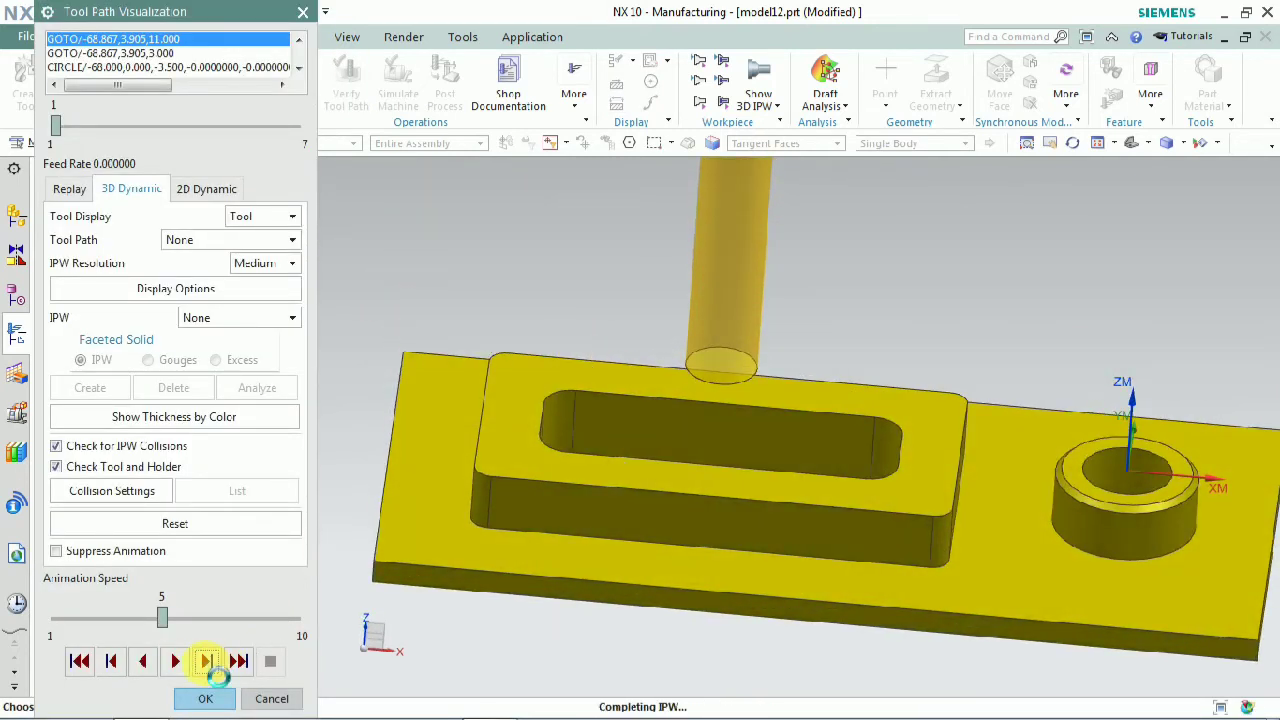
pyautogui.click(209, 665)
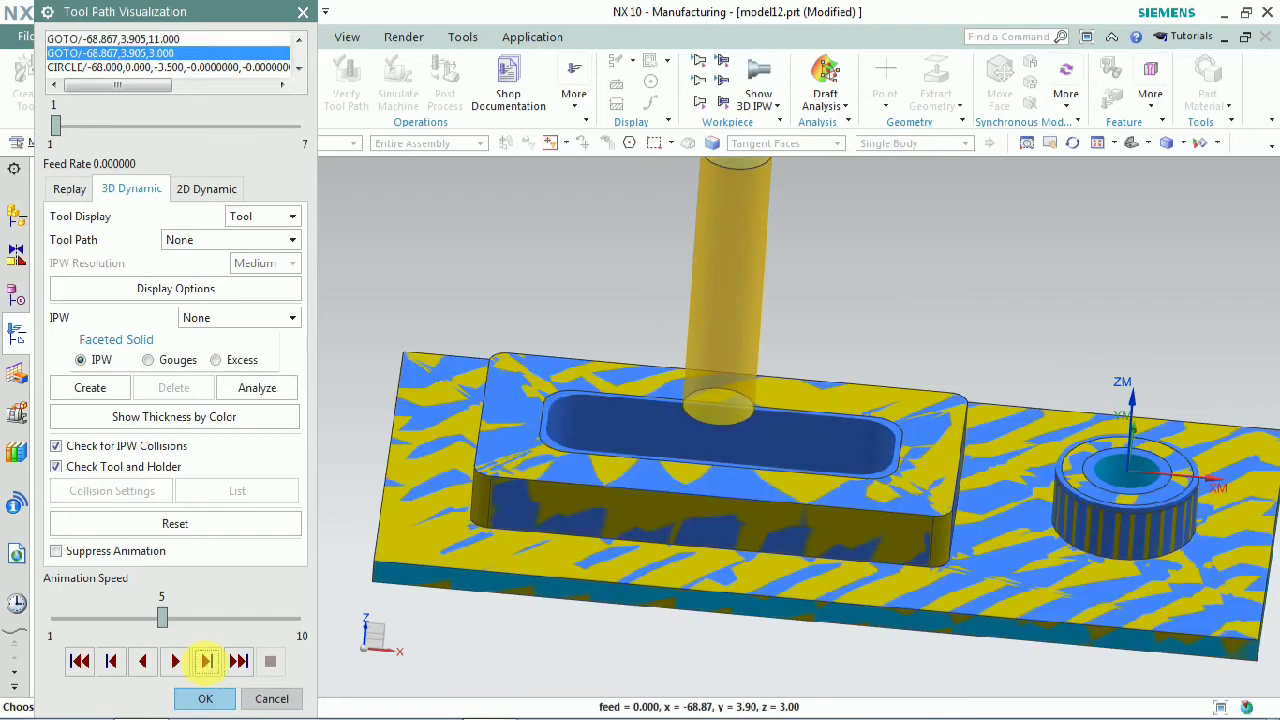
pyautogui.click(206, 661)
pyautogui.click(206, 661)
pyautogui.click(206, 661)
pyautogui.click(206, 661)
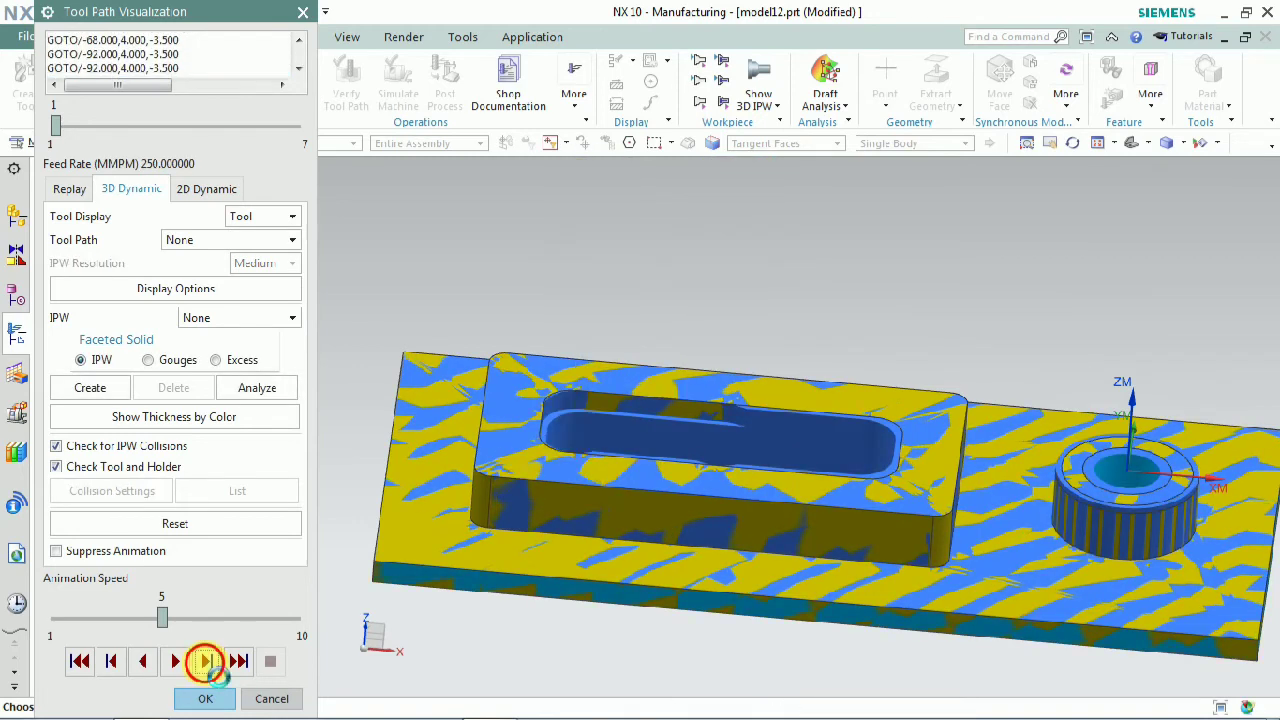
pyautogui.click(206, 661)
pyautogui.click(206, 661)
pyautogui.click(206, 661)
pyautogui.moveTo(615, 494); pyautogui.dragTo(868, 432, button='middle')
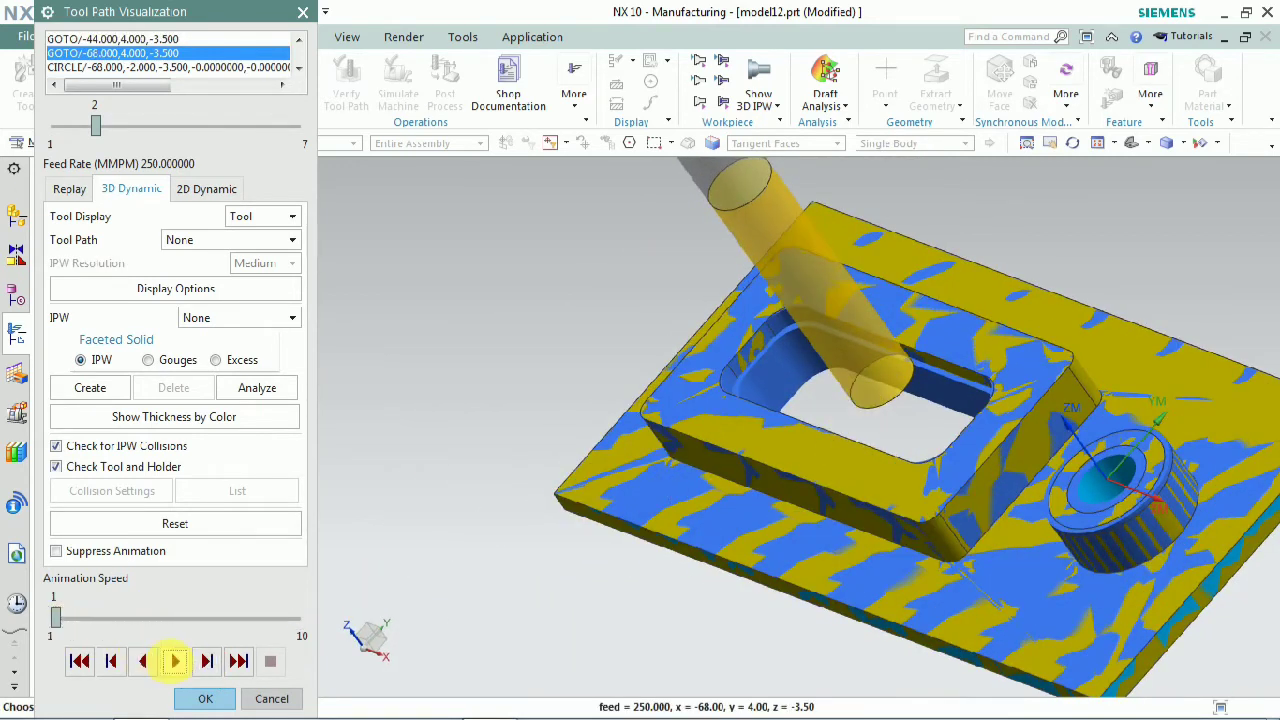
pyautogui.click(175, 661)
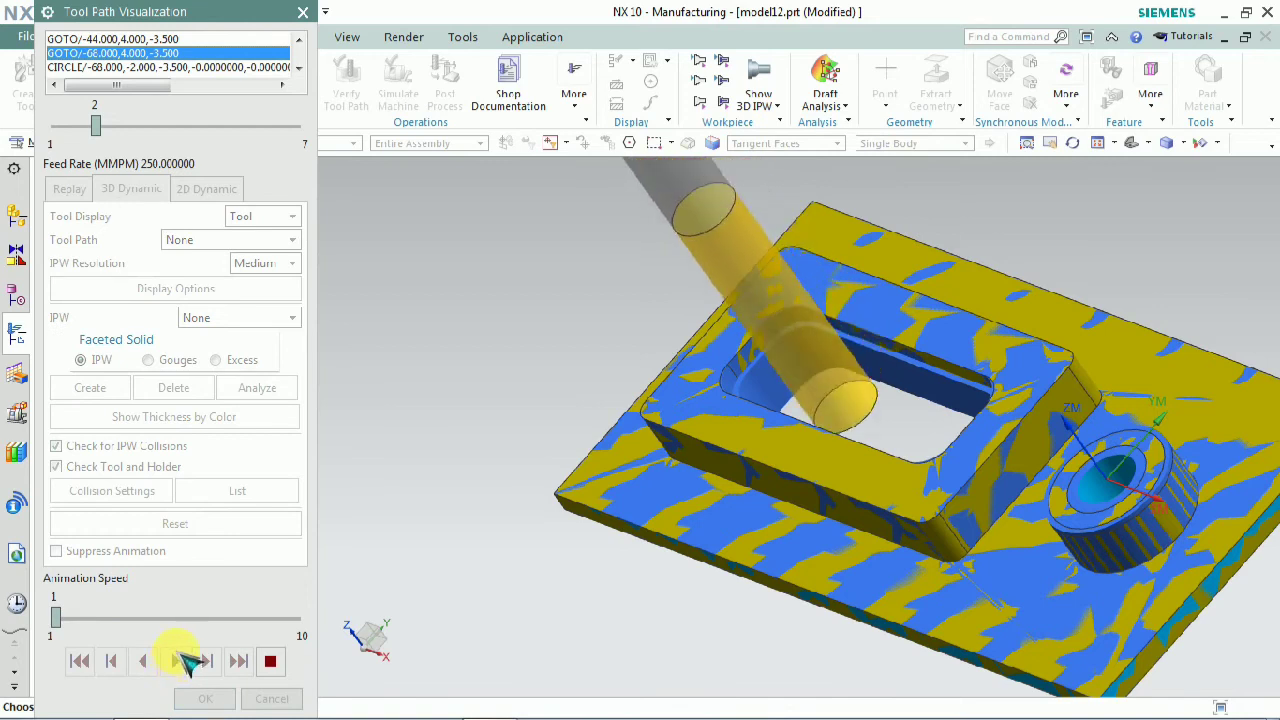
pyautogui.click(270, 661)
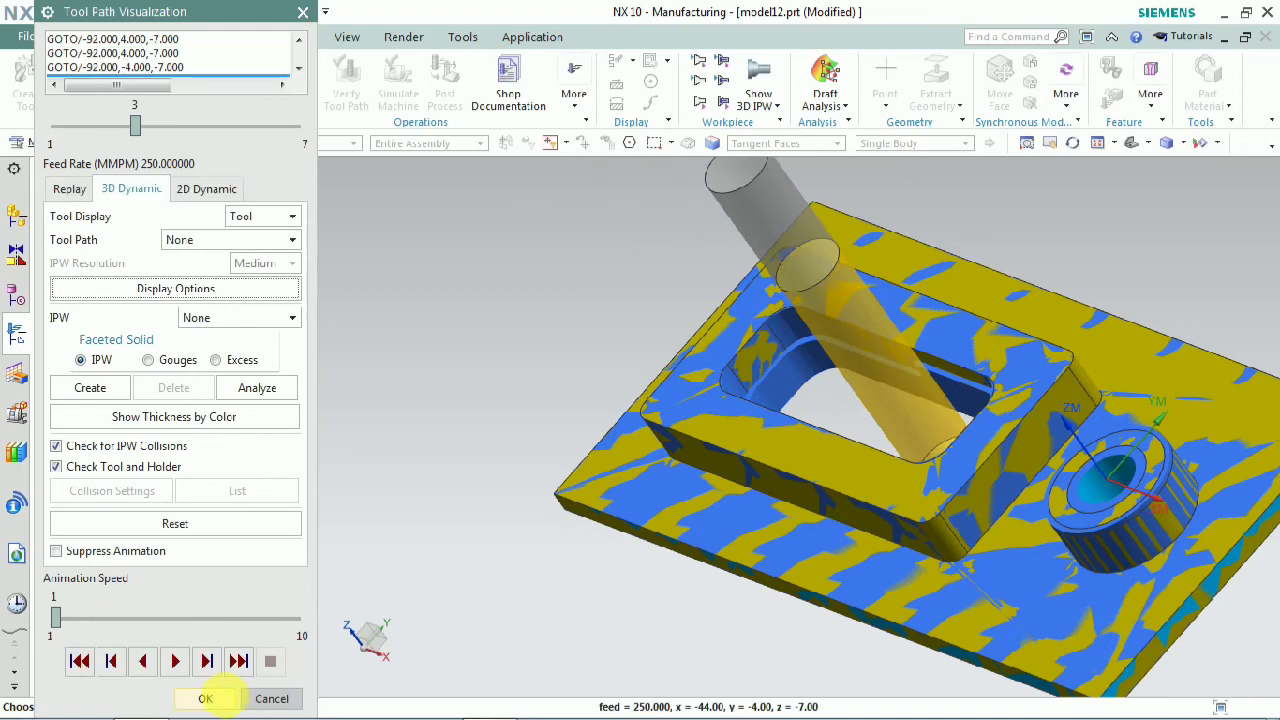
pyautogui.click(205, 698)
# Show ZLEVEL_PROFILE_1's slot path, accept the operation, and orbit to a near top-down view
pyautogui.click(127, 654)
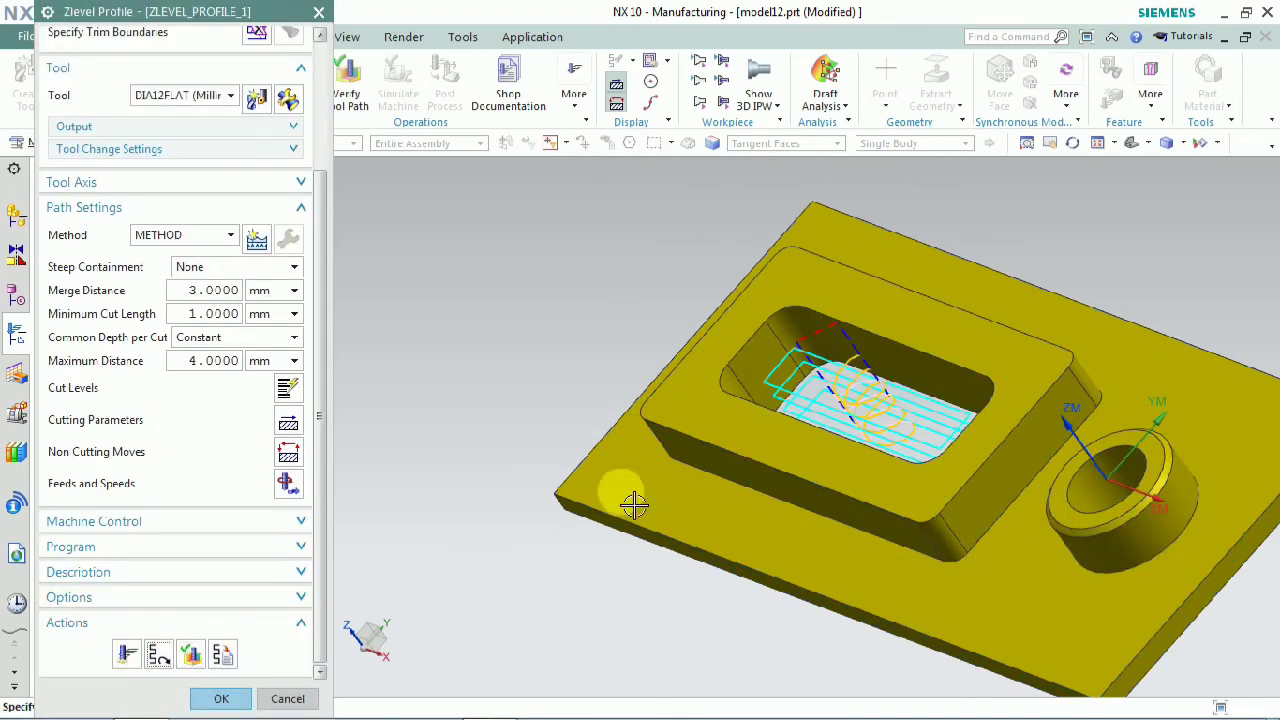
pyautogui.moveTo(670, 383); pyautogui.dragTo(706, 356, button='middle')
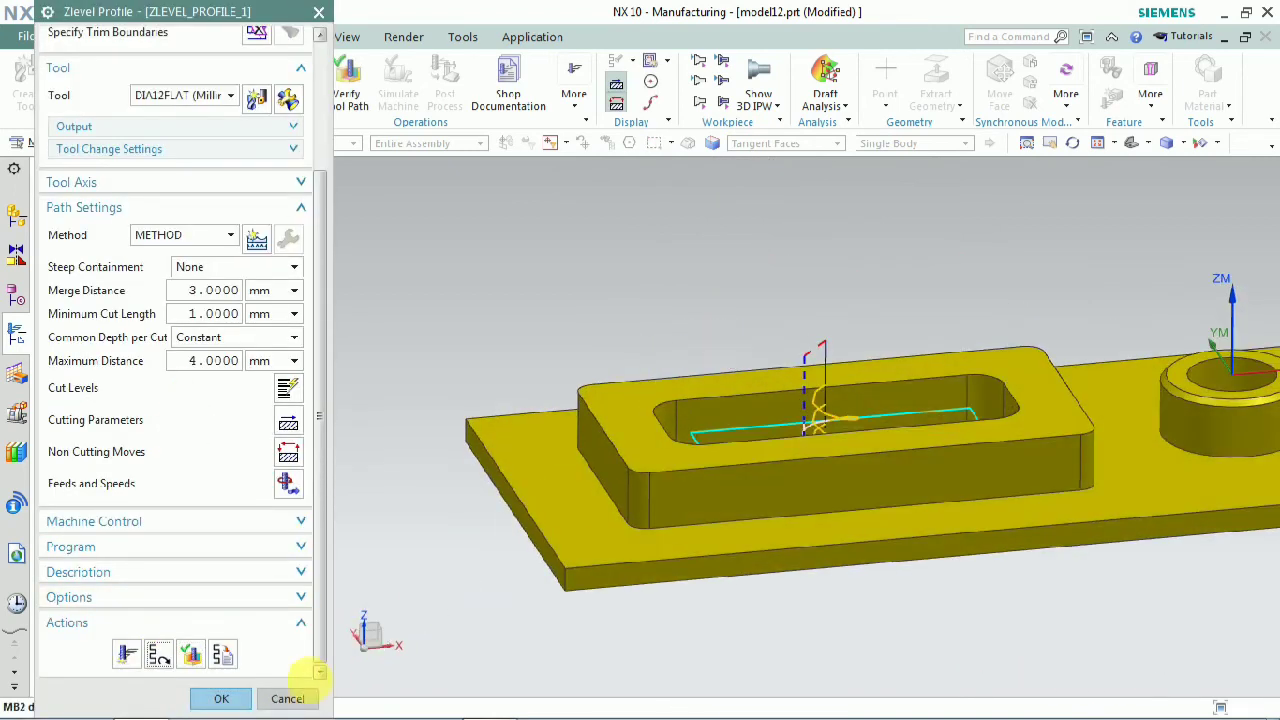
pyautogui.click(222, 699)
pyautogui.moveTo(491, 377); pyautogui.dragTo(590, 360, button='middle')
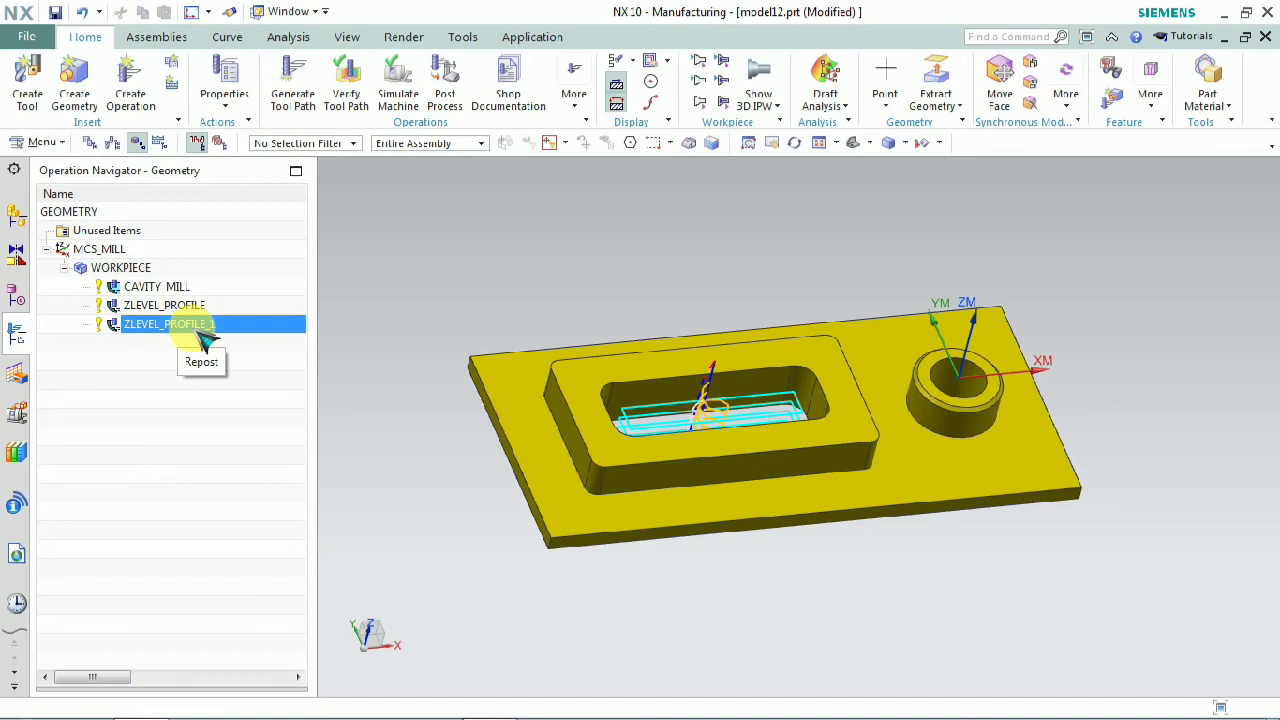
pyautogui.moveTo(400, 368); pyautogui.dragTo(509, 437, button='middle')
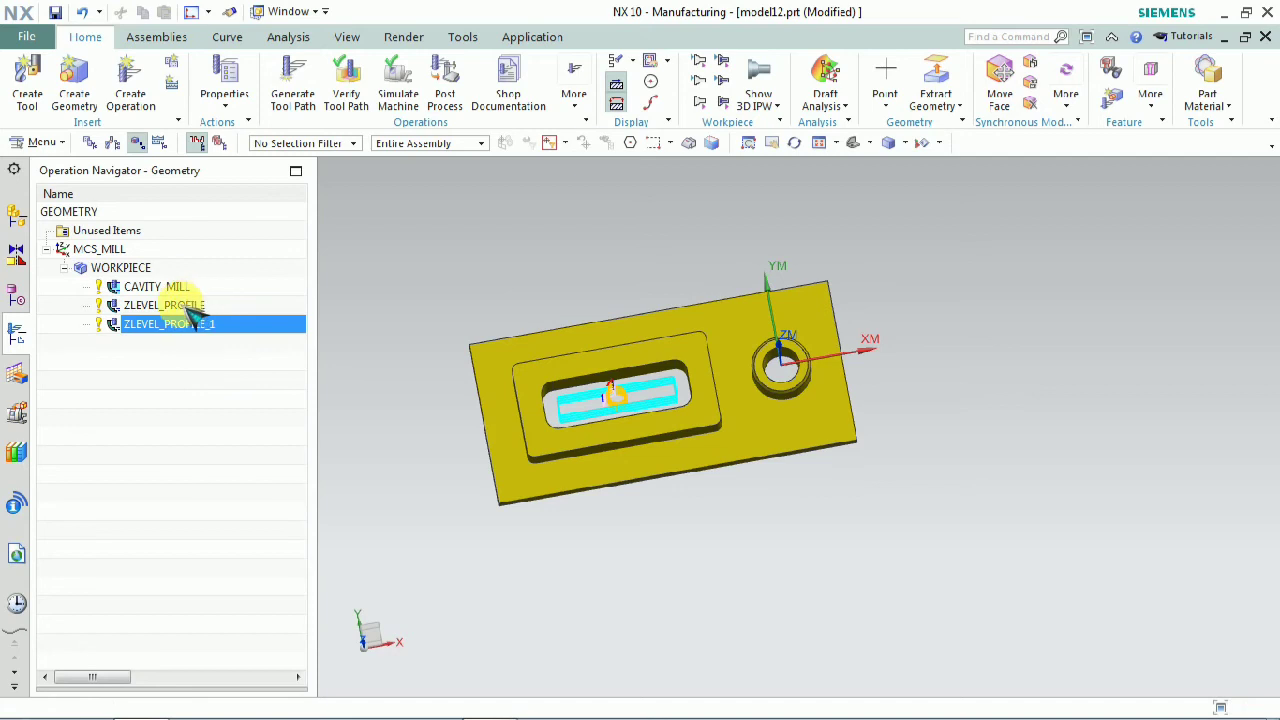
# Insert a new Z-level profile operation, ZLEVEL_PROFILE_2, after ZLEVEL_PROFILE_1
pyautogui.rightClick(203, 335)
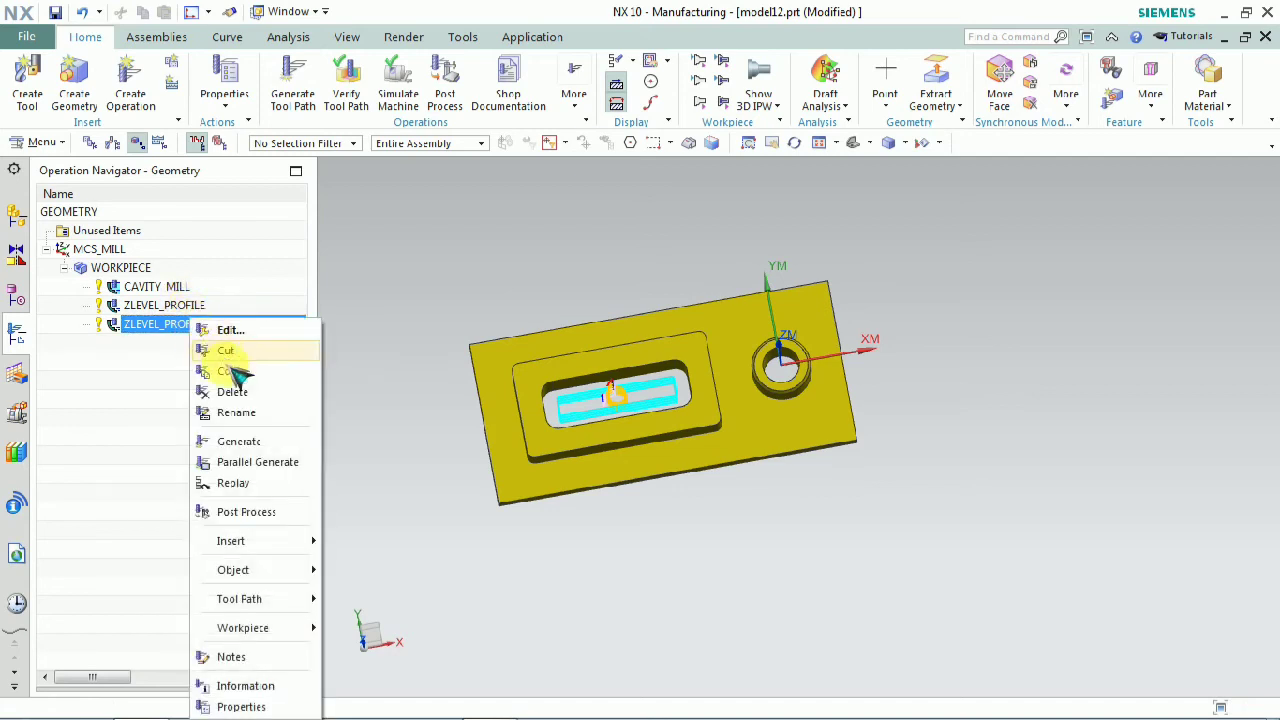
pyautogui.moveTo(251, 540)
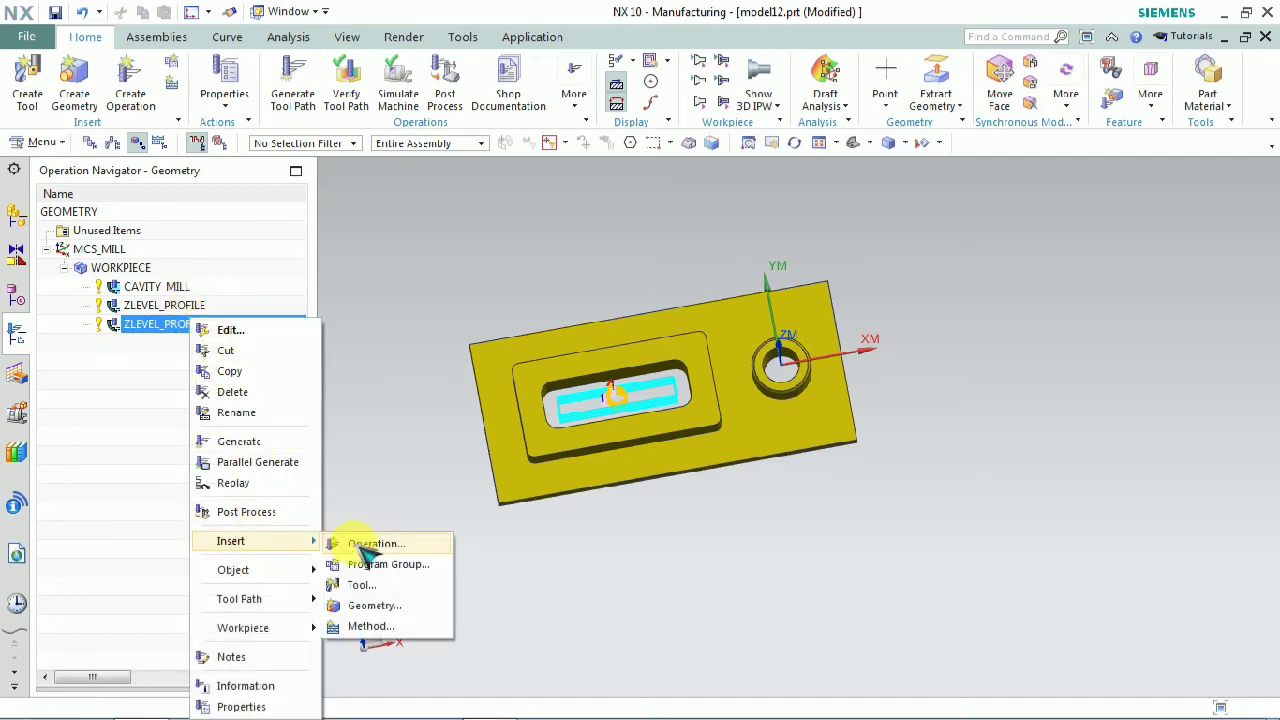
pyautogui.click(368, 544)
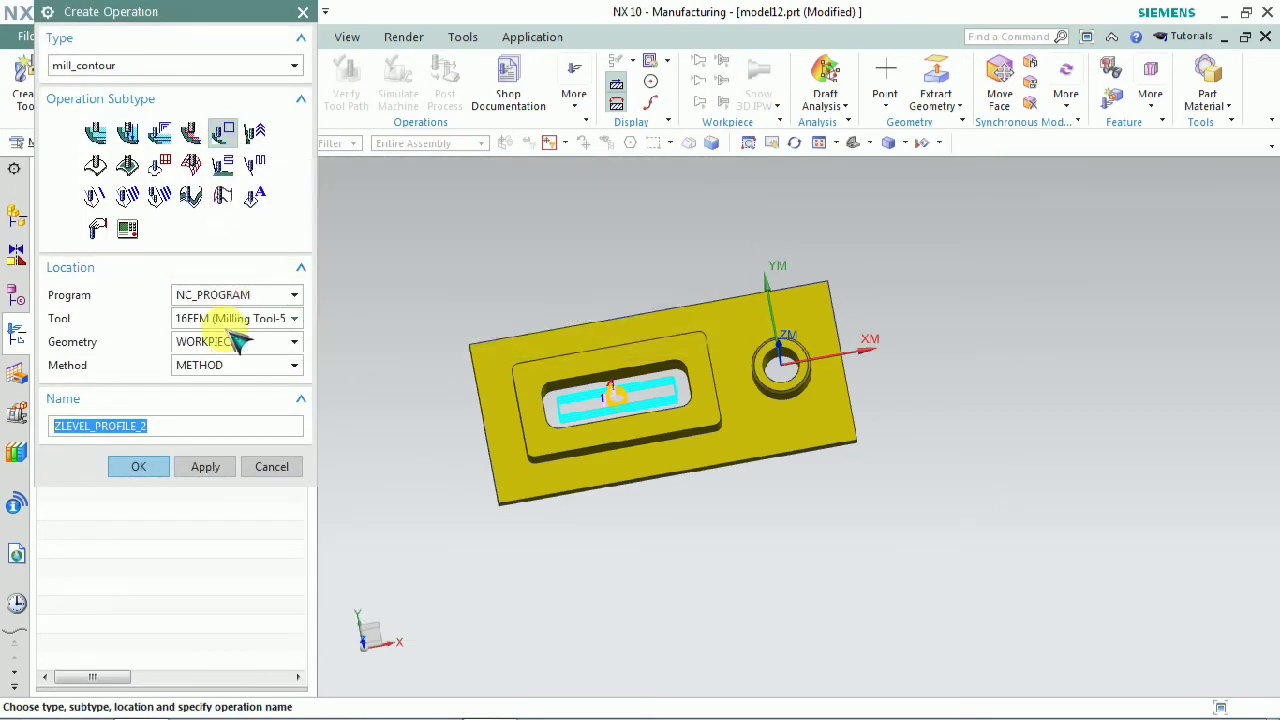
pyautogui.click(138, 467)
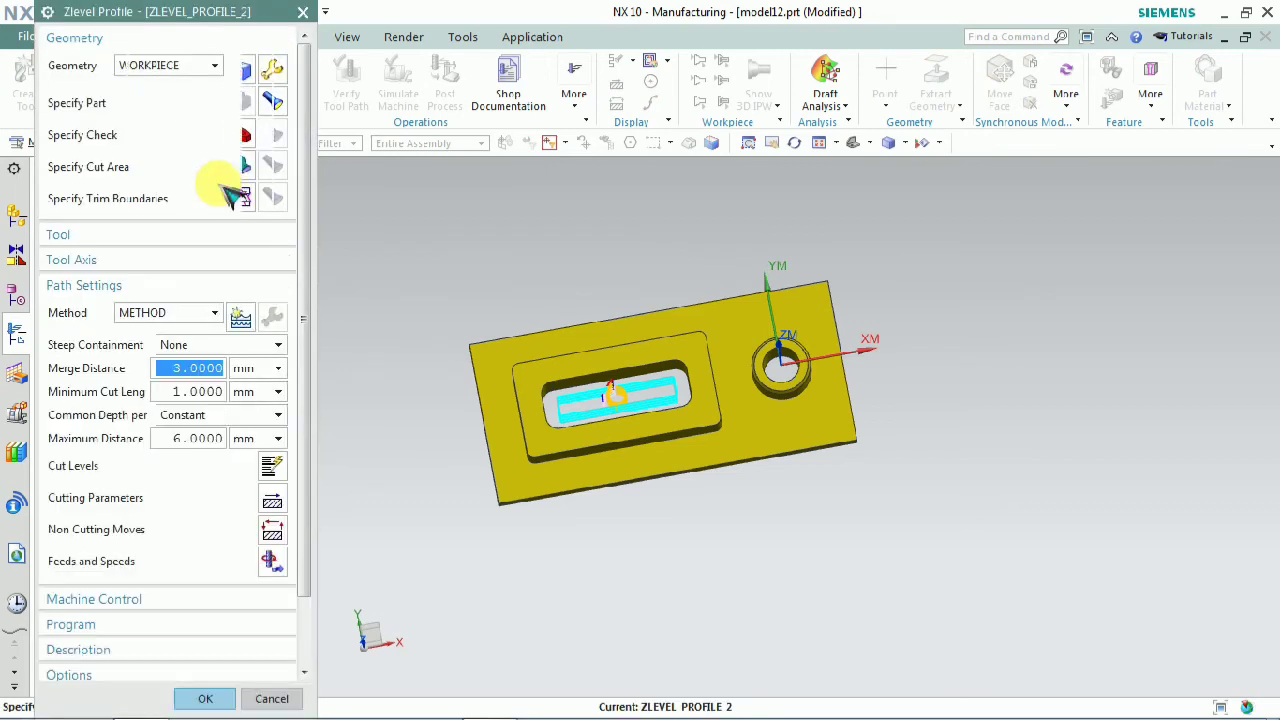
# Set ZLEVEL_PROFILE_2's cut area to the face inside the boss hole
pyautogui.click(256, 165)
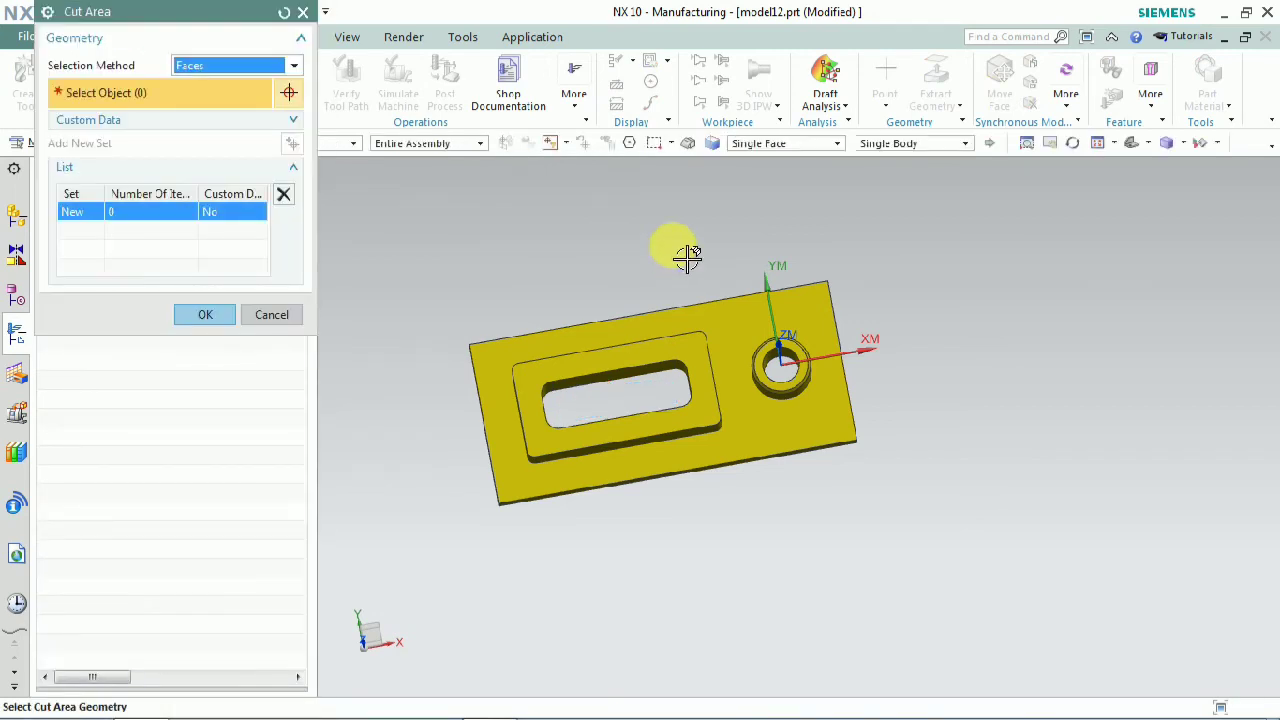
pyautogui.moveTo(677, 251); pyautogui.dragTo(680, 246, button='middle')
pyautogui.scroll(-5, 795, 370)
pyautogui.scroll(-2, 795, 370)
pyautogui.click(808, 382)
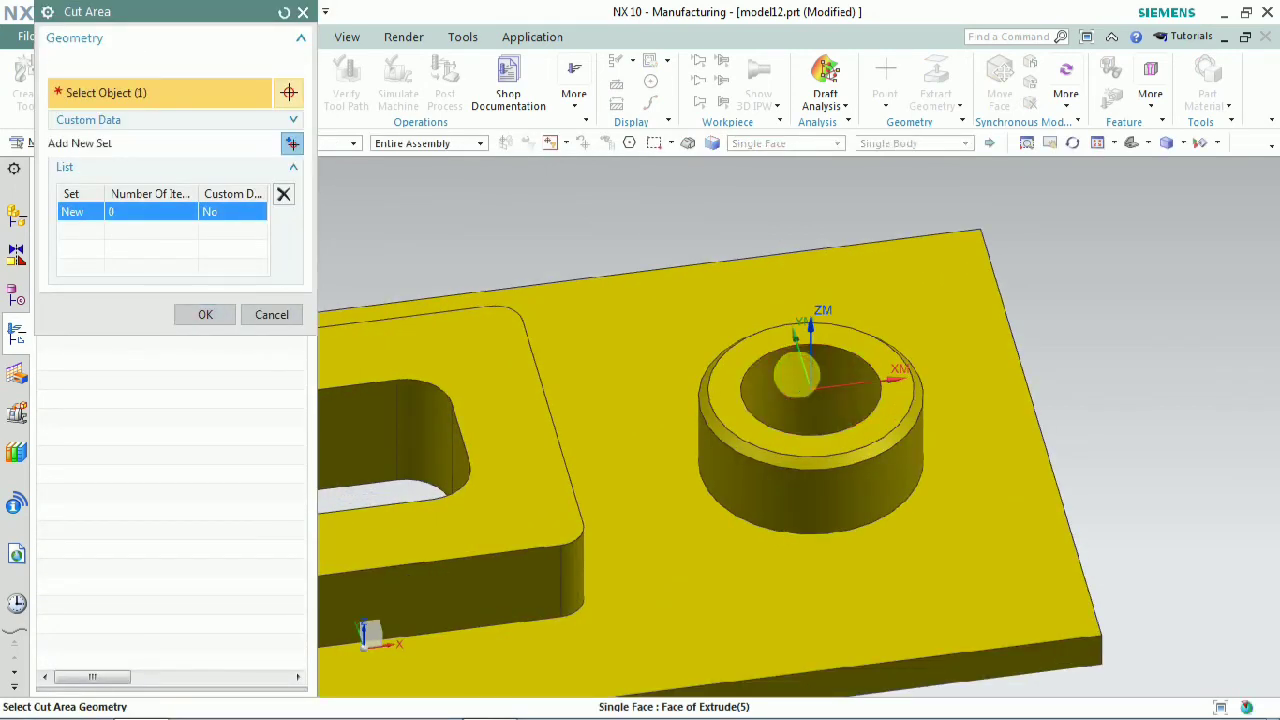
pyautogui.click(222, 294)
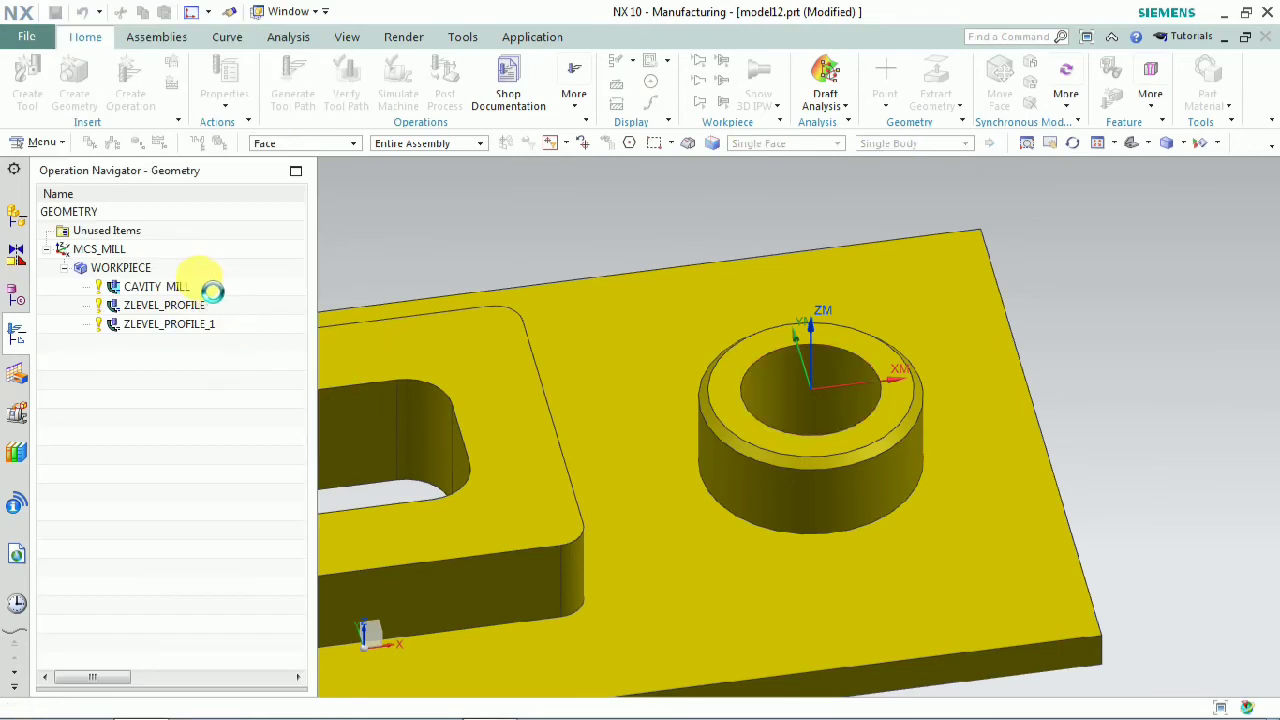
# Assign the 6FEM cutter to ZLEVEL_PROFILE_2
pyautogui.click(167, 241)
pyautogui.click(190, 262)
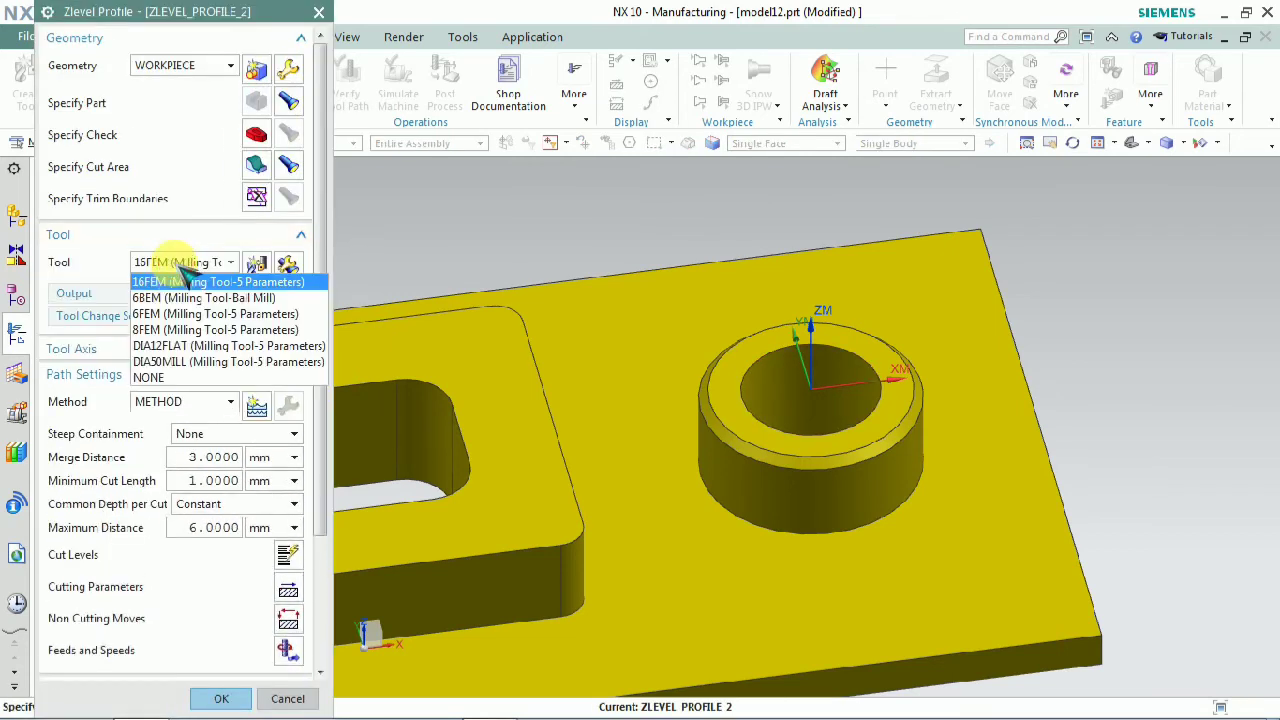
pyautogui.click(181, 314)
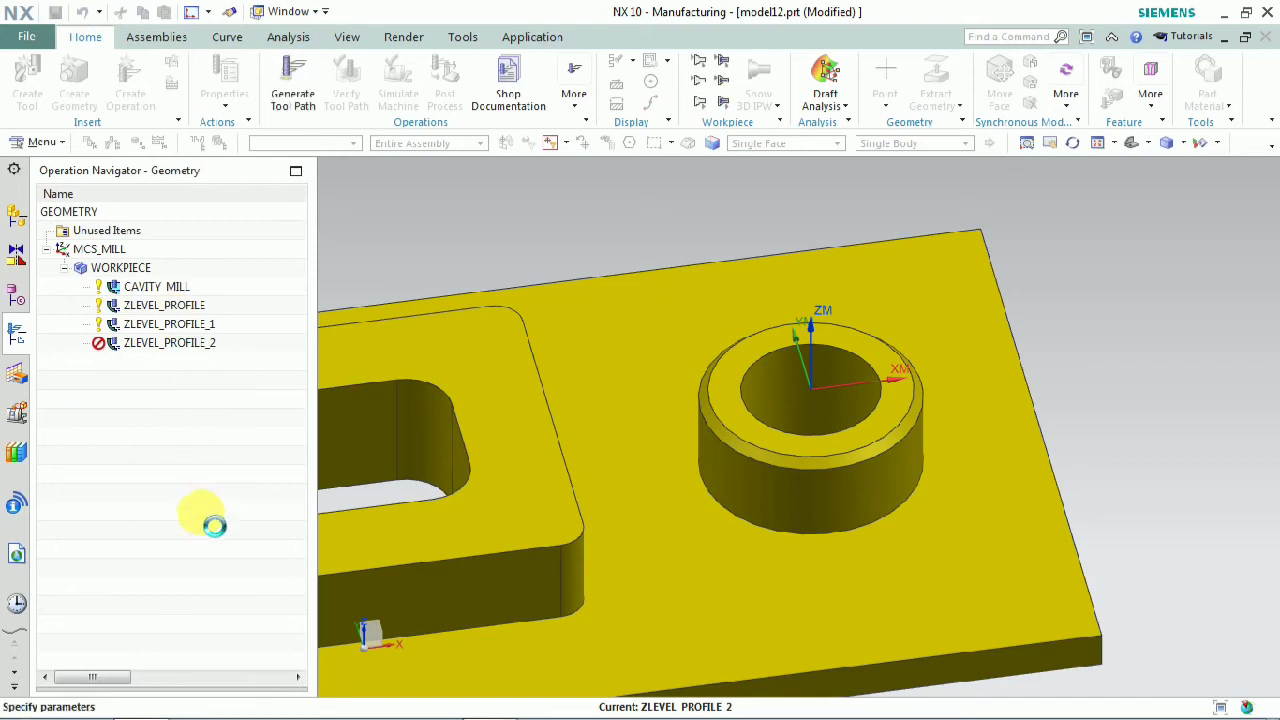
# Generate the spiral boss-hole tool path with a 3 mm maximum distance and inspect it
pyautogui.scroll(-2, 213, 470)
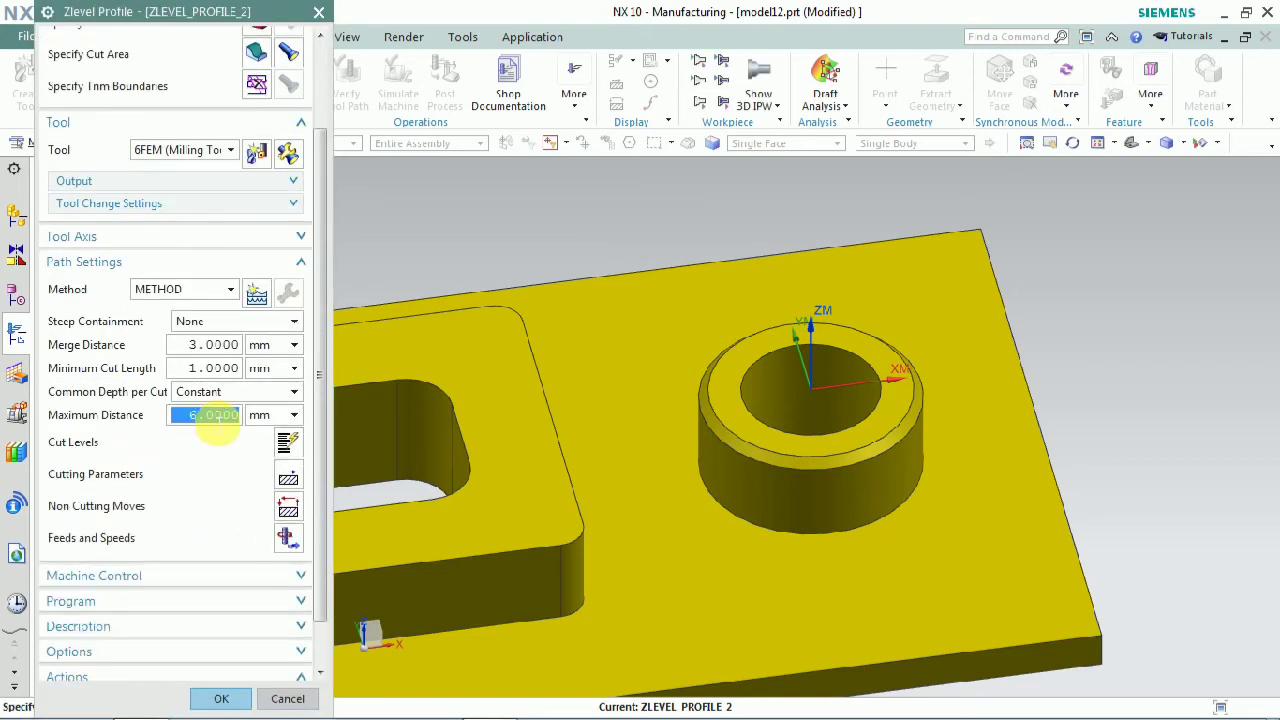
pyautogui.scroll(-1, 243, 519)
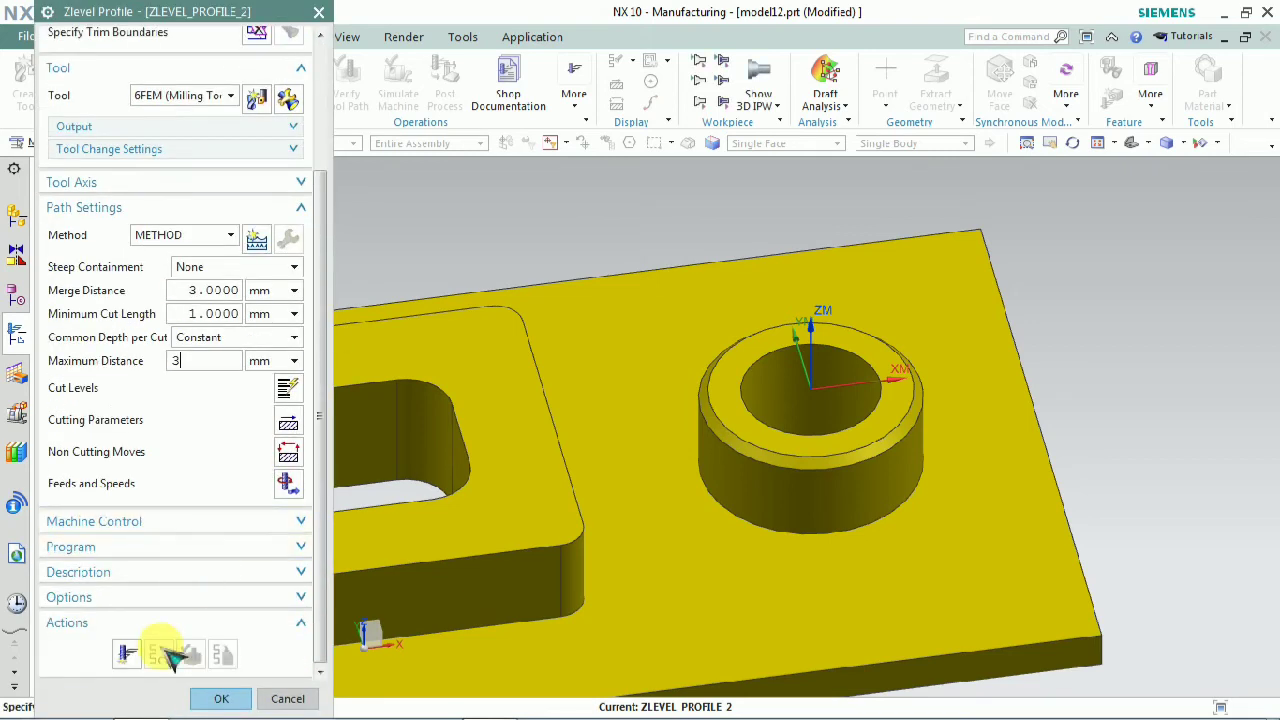
pyautogui.click(130, 655)
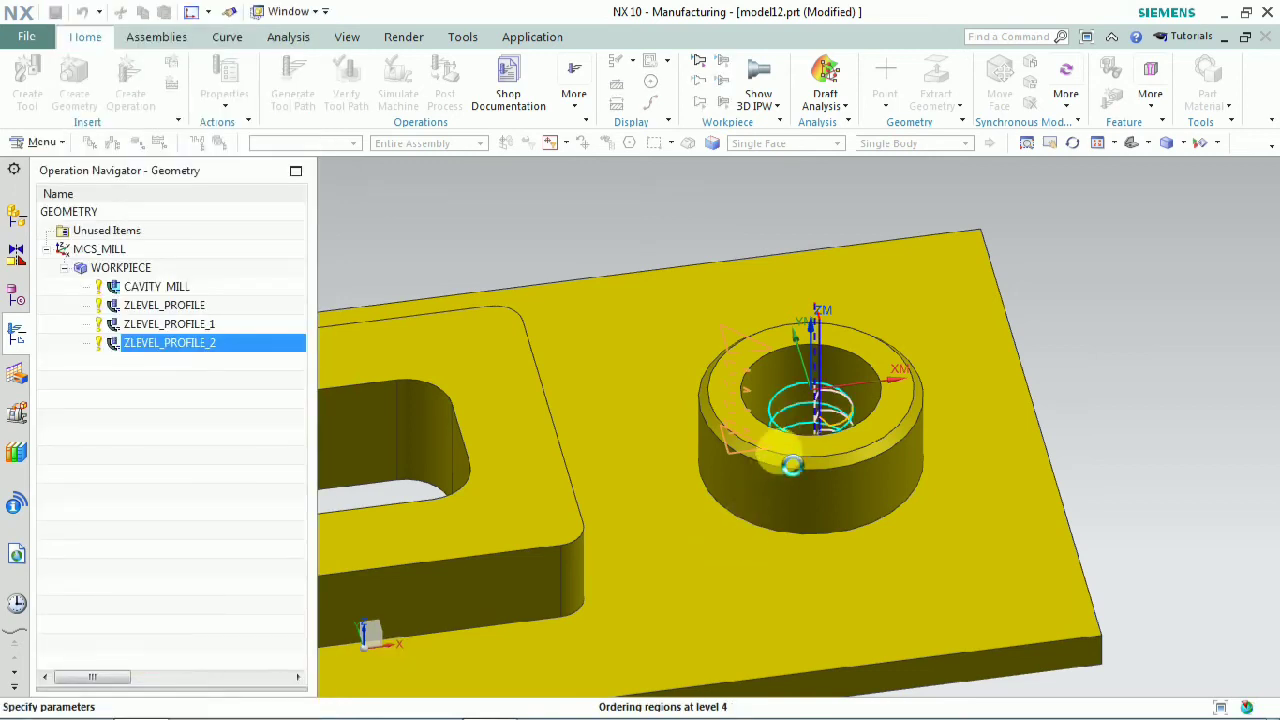
pyautogui.moveTo(783, 426); pyautogui.dragTo(806, 469, button='middle')
pyautogui.scroll(-1, 183, 614)
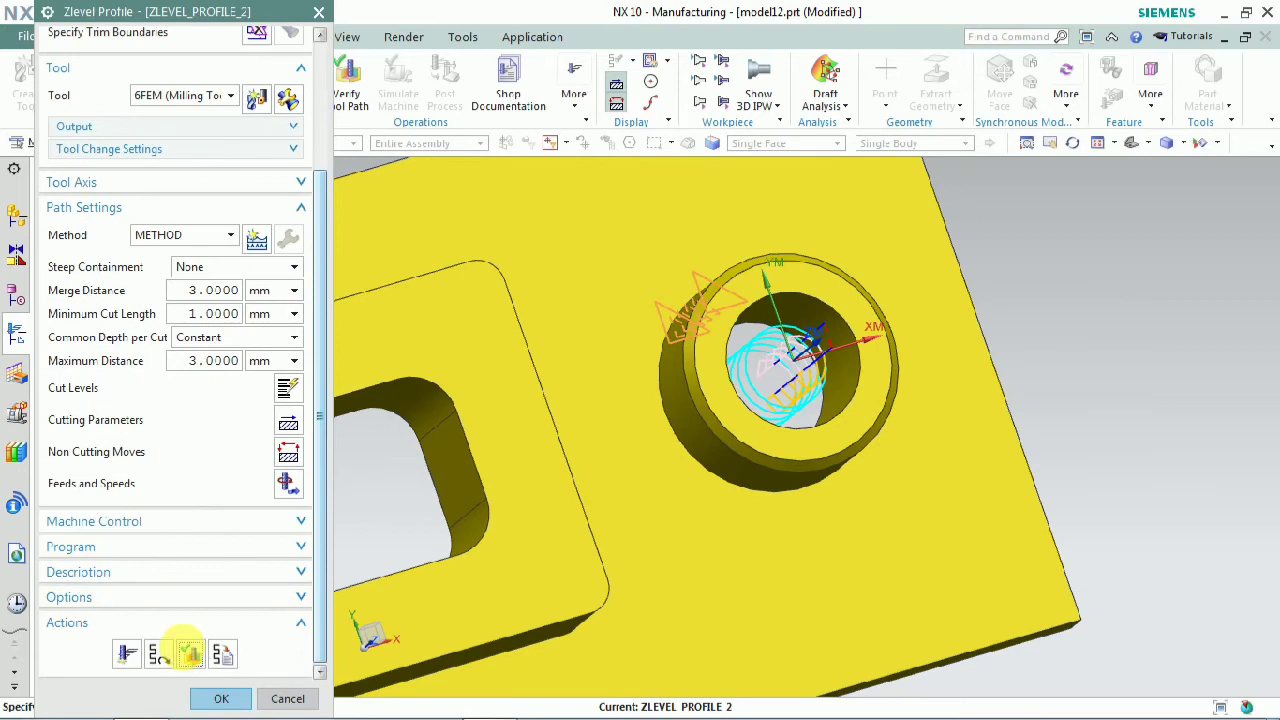
# Run a 3D Dynamic simulation of ZLEVEL_PROFILE_2, then accept the operation and fit the plate
pyautogui.click(177, 651)
pyautogui.click(72, 192)
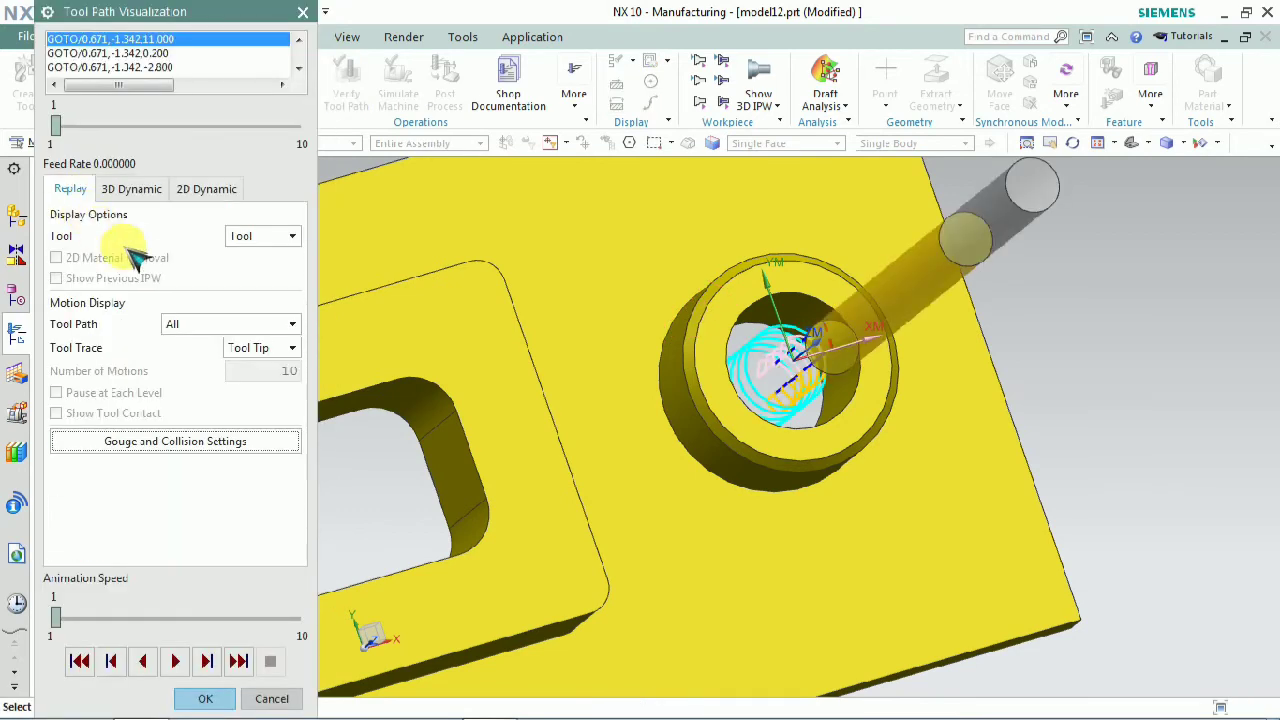
pyautogui.click(125, 189)
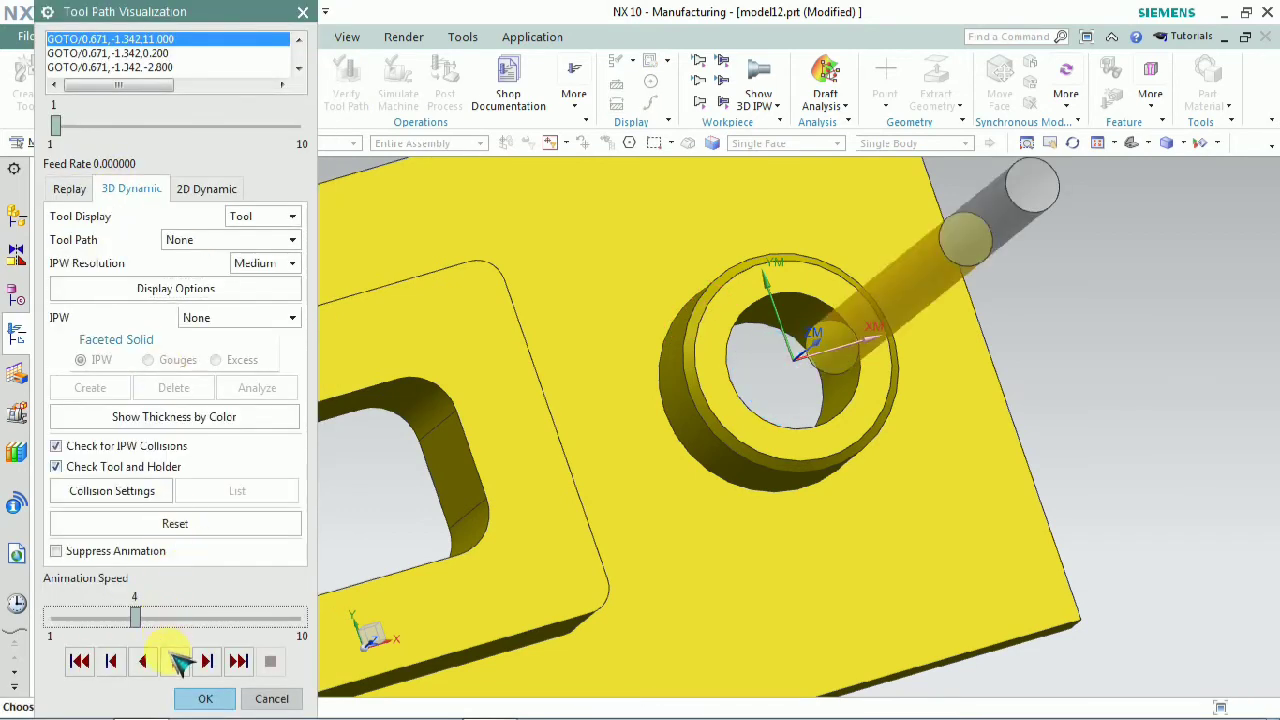
pyautogui.click(177, 660)
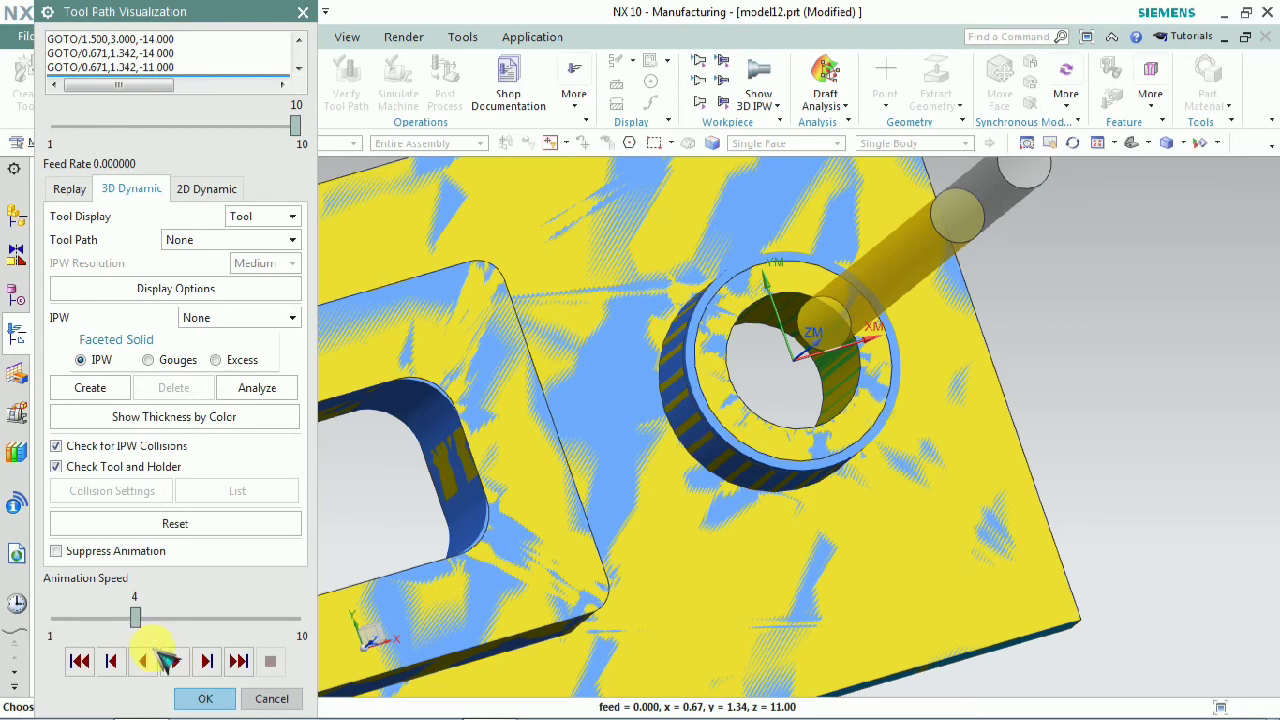
pyautogui.click(190, 700)
pyautogui.click(214, 697)
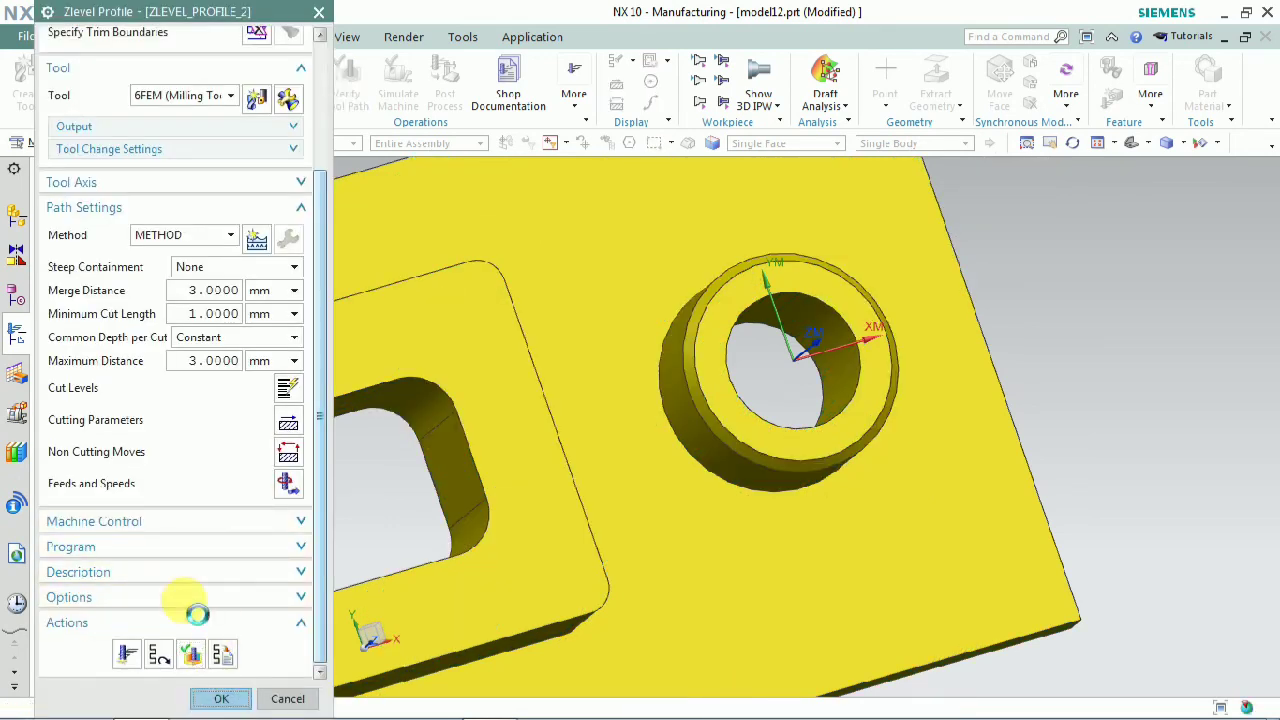
pyautogui.hotkey('ctrl', 'f')
# Select all four operations, verify their tool paths together, and switch to 2D Dynamic simulation
pyautogui.moveTo(883, 454); pyautogui.dragTo(372, 316, button='middle')
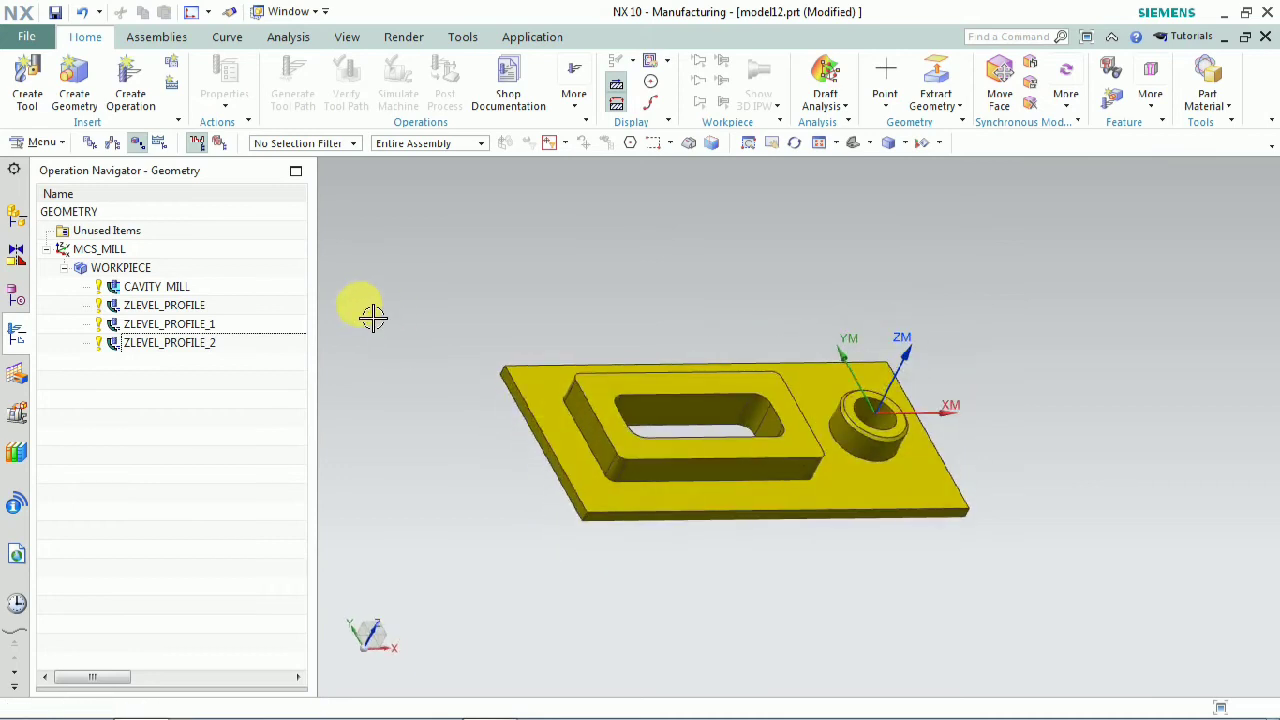
pyautogui.click(270, 343)
pyautogui.keyDown('shift'); pyautogui.click(208, 288); pyautogui.keyUp('shift')
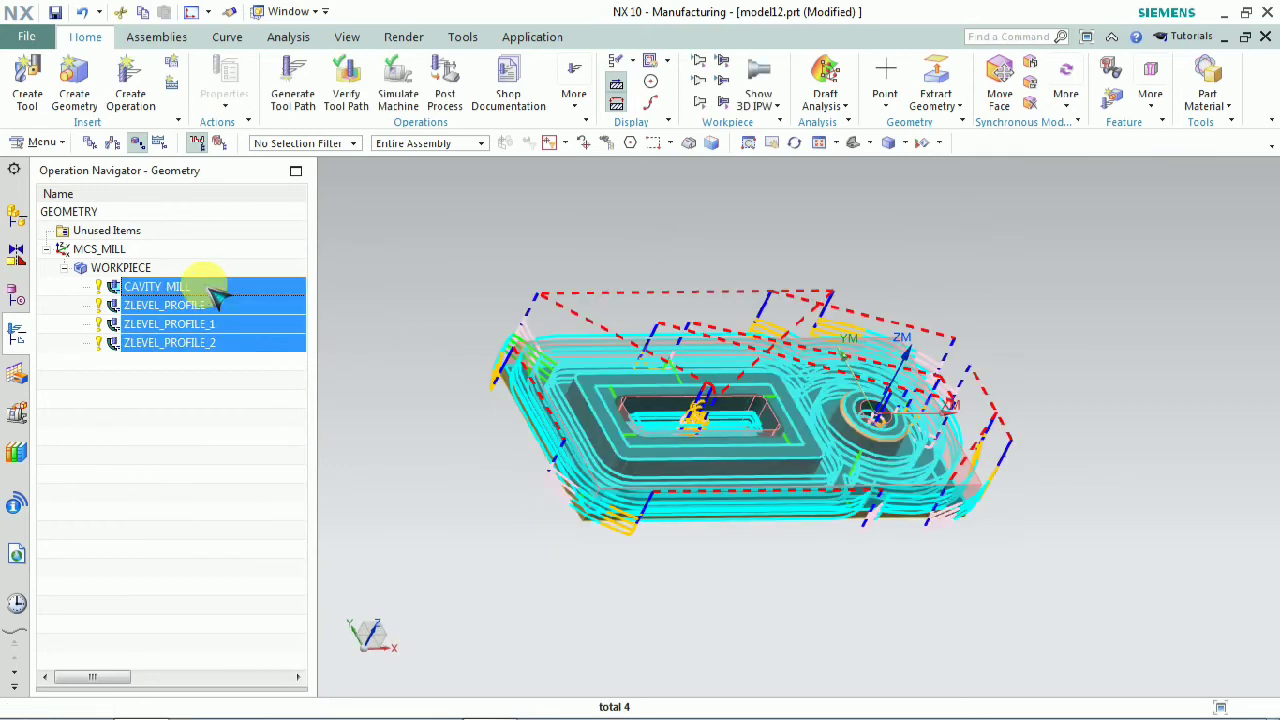
pyautogui.rightClick(208, 290)
pyautogui.moveTo(282, 550)
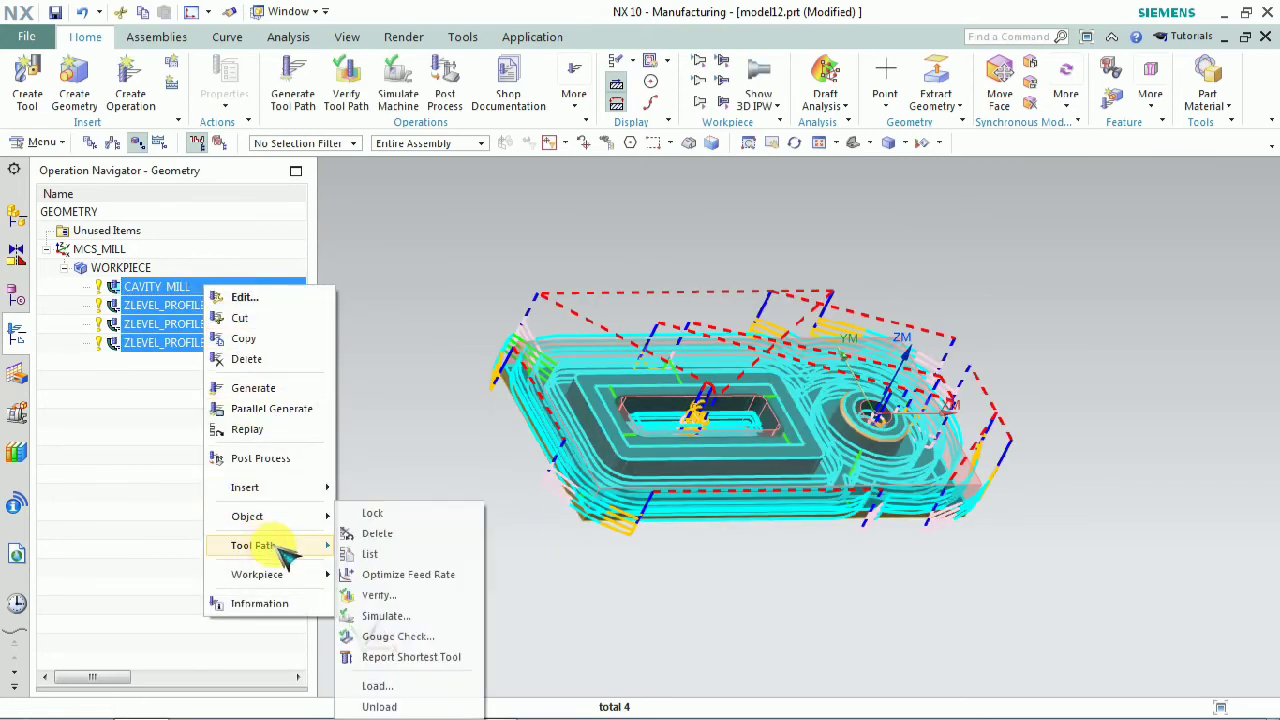
pyautogui.click(374, 595)
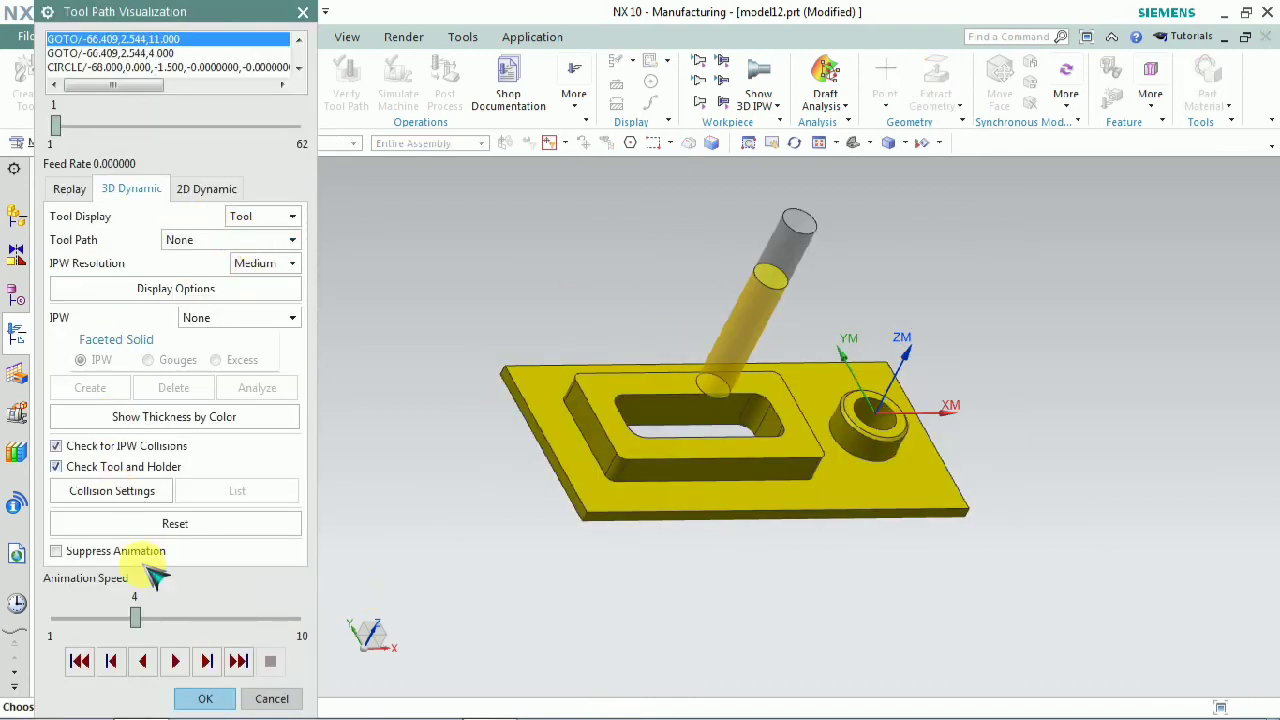
pyautogui.scroll(2, 606, 418)
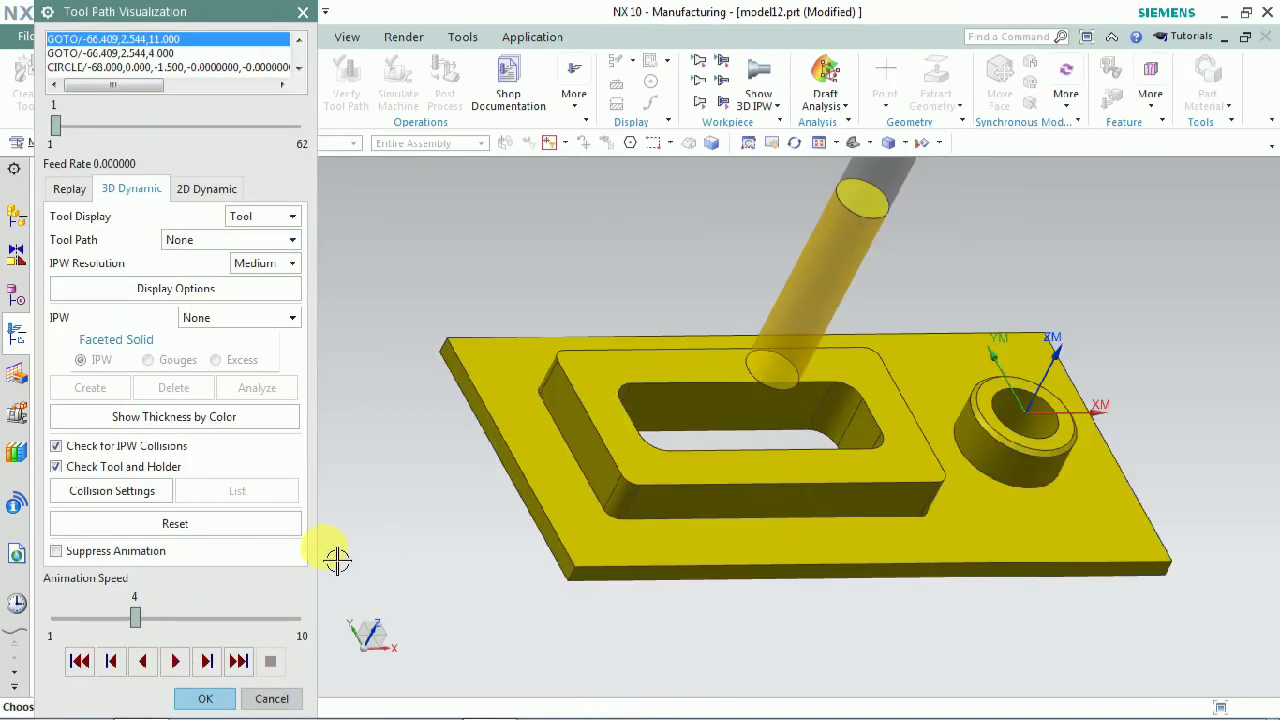
pyautogui.click(200, 192)
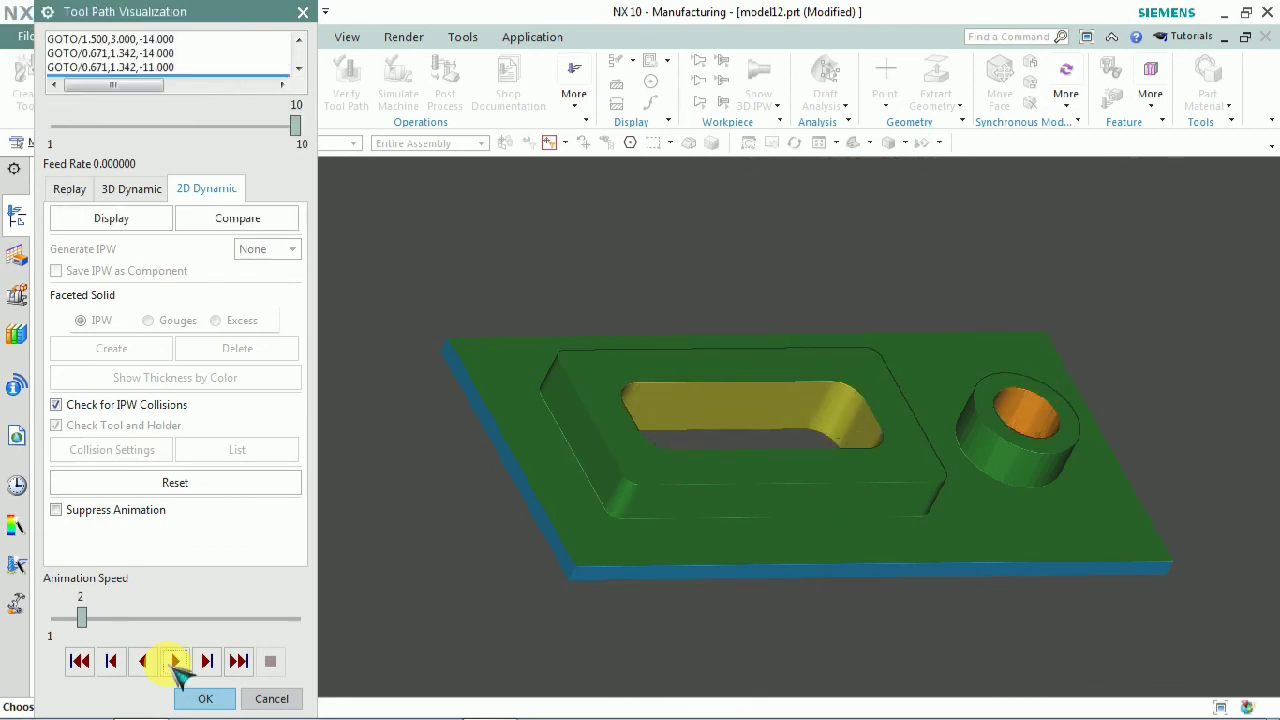
# Compare the simulated stock with the part, close verification, and deselect the operations
pyautogui.click(254, 222)
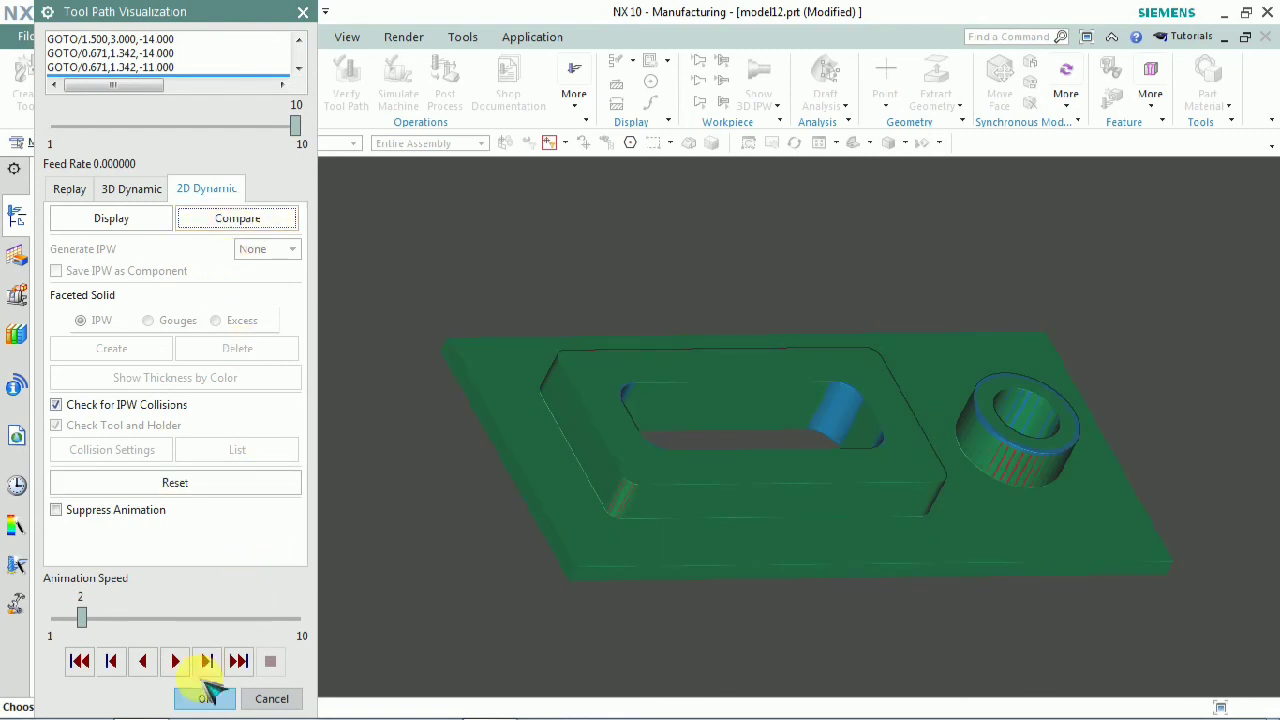
pyautogui.click(205, 703)
pyautogui.click(167, 484)
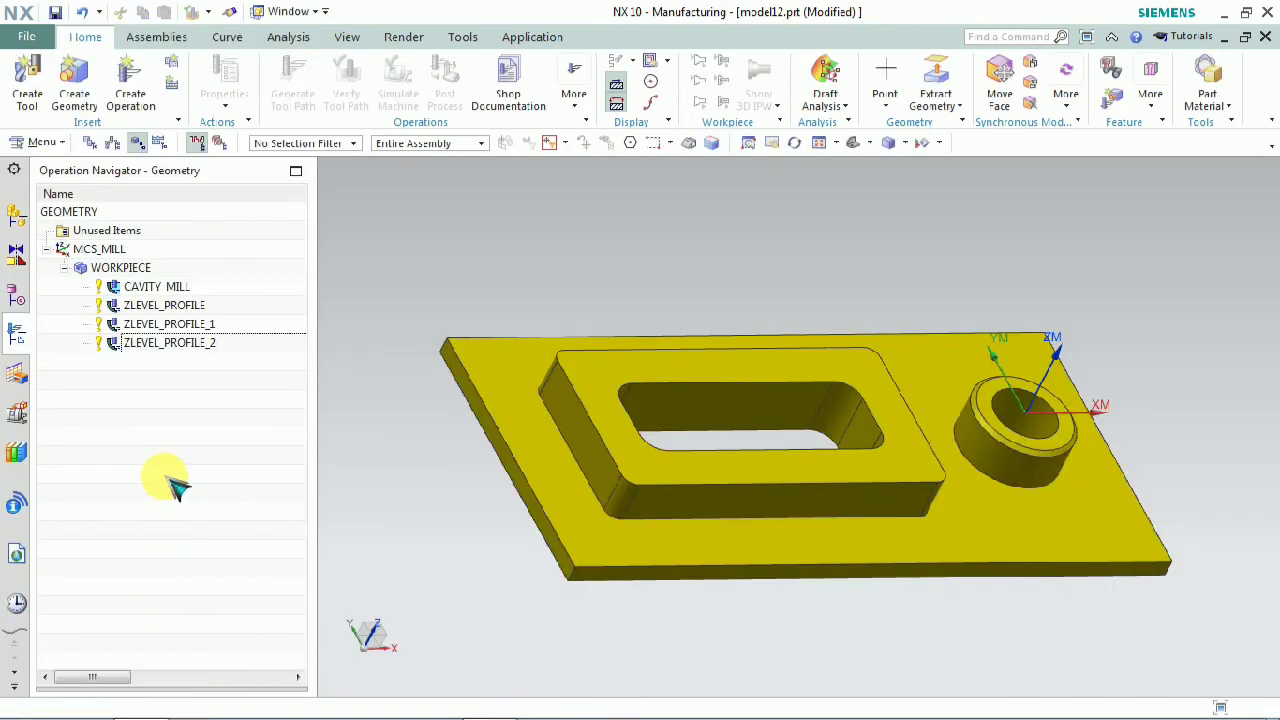
pyautogui.moveTo(672, 386)
pyautogui.mouseDown(button='middle')
pyautogui.moveTo(749, 443)
pyautogui.moveTo(774, 349)
pyautogui.moveTo(766, 394)
pyautogui.moveTo(679, 388)
pyautogui.mouseUp(button='middle')
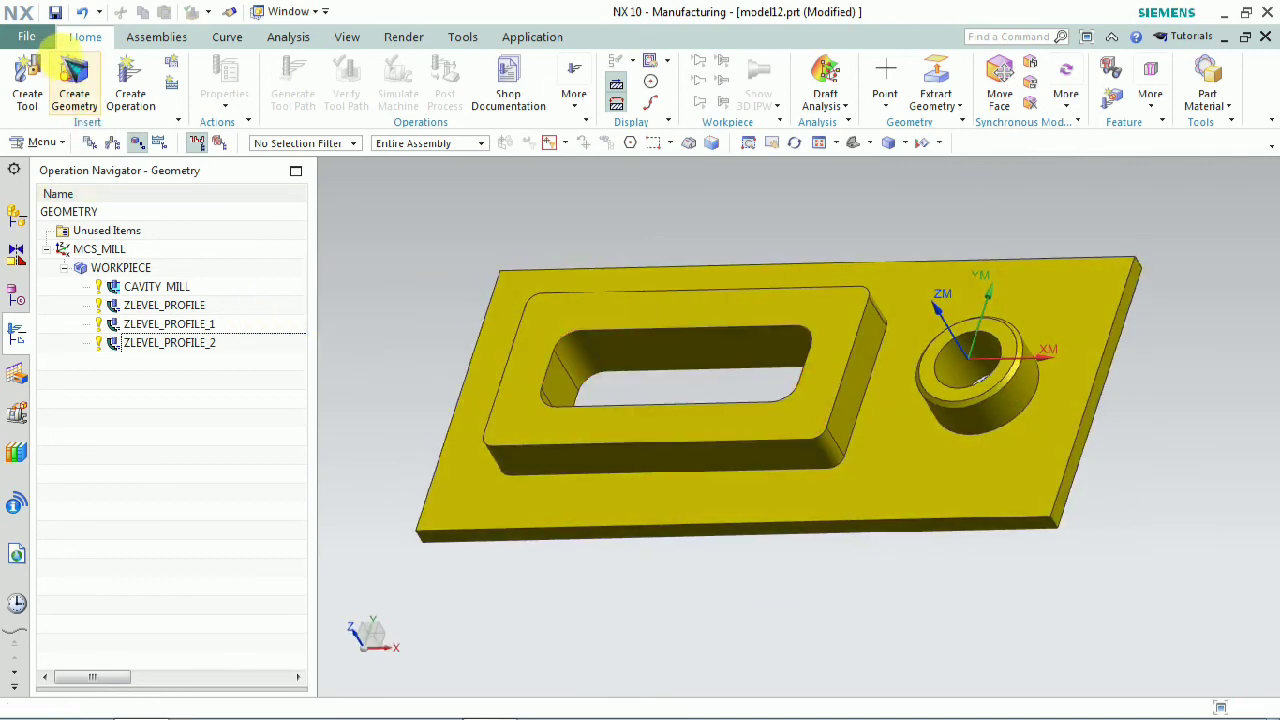